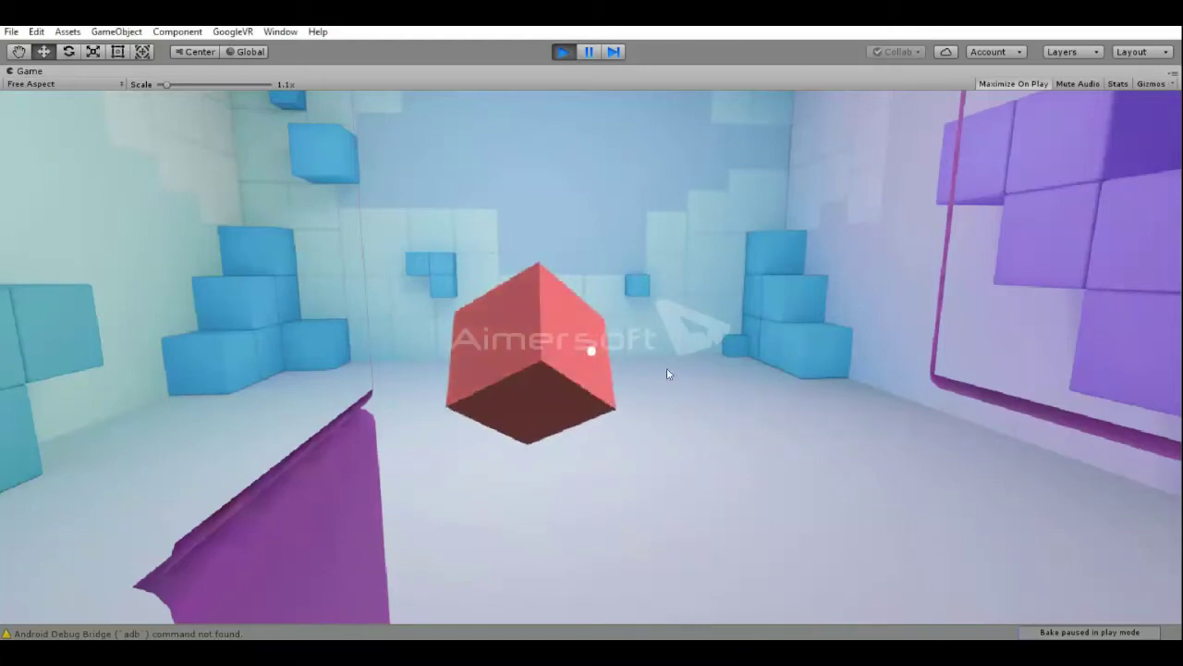
# Step: Alt-rotate the emulator view across the purple wall, blue blocks, ceiling light, sky and red cube
pyautogui.press('alt')
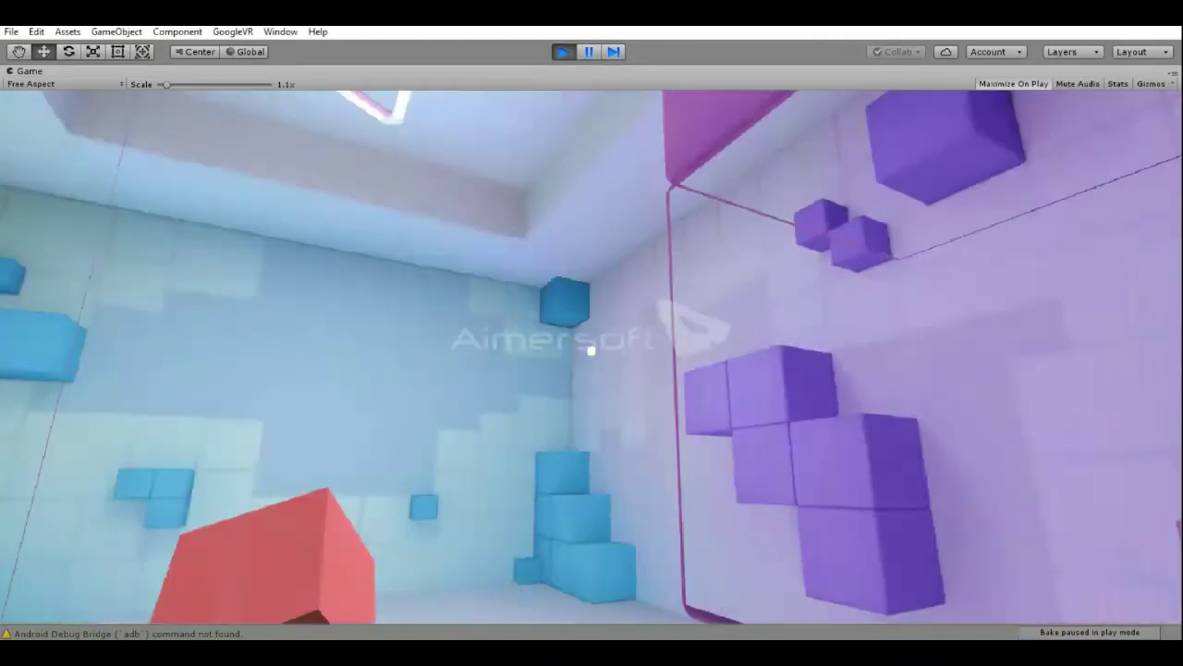
pyautogui.press('alt')
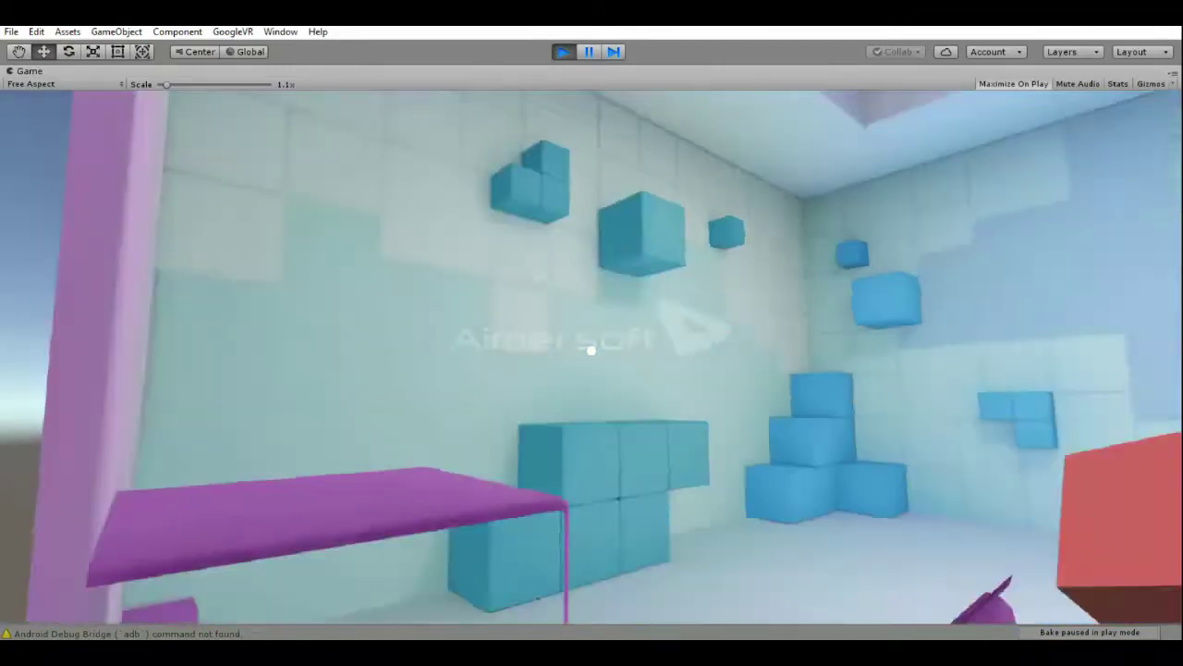
pyautogui.press('alt')
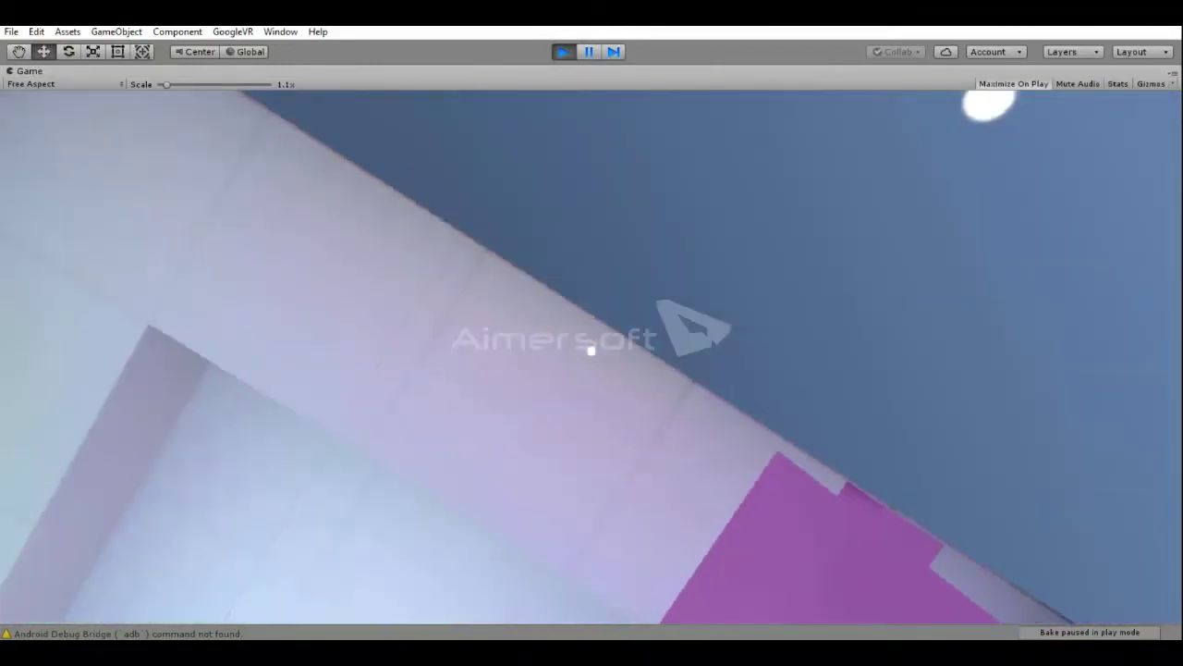
pyautogui.press('alt')
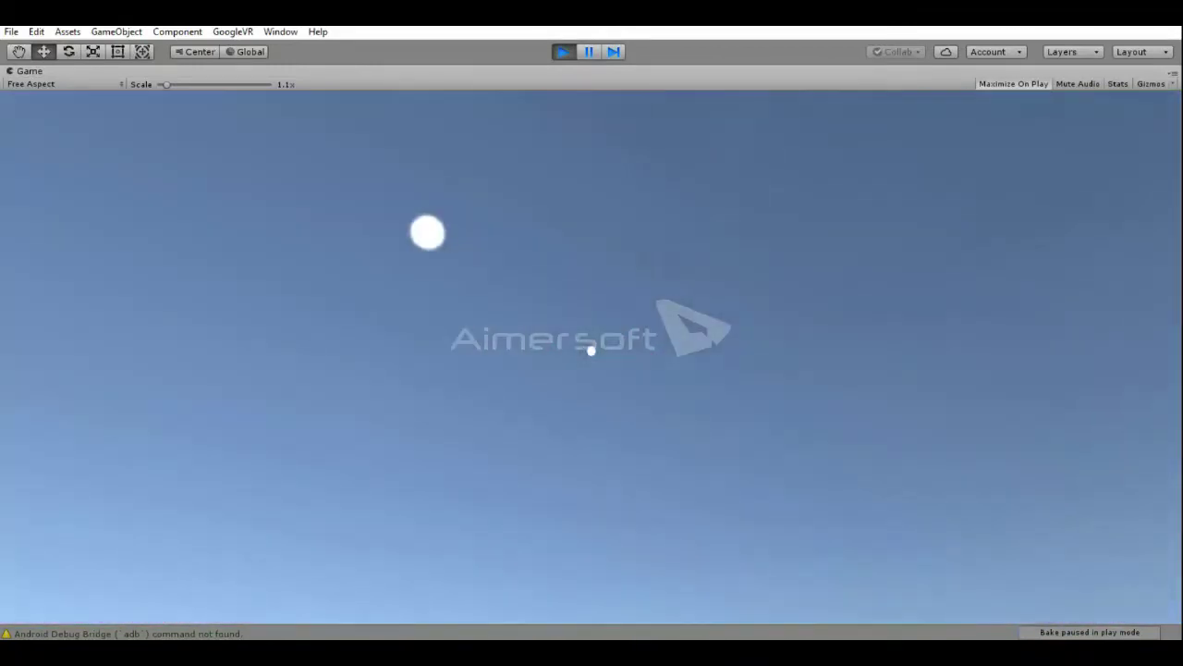
pyautogui.press('alt')
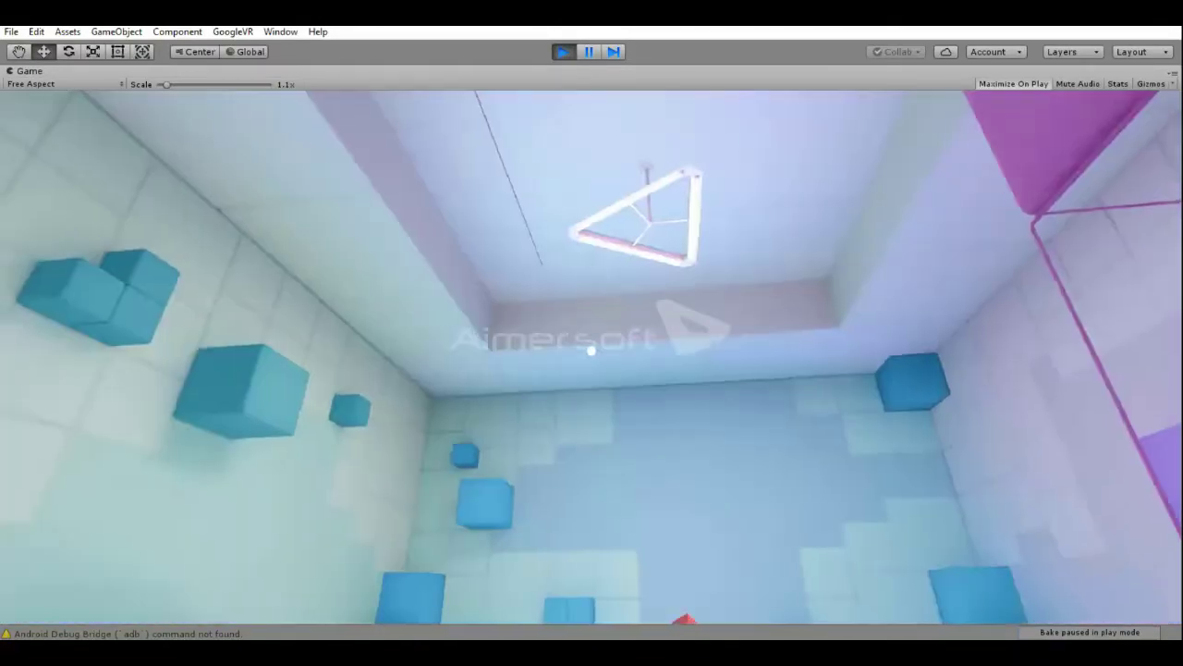
pyautogui.press('alt')
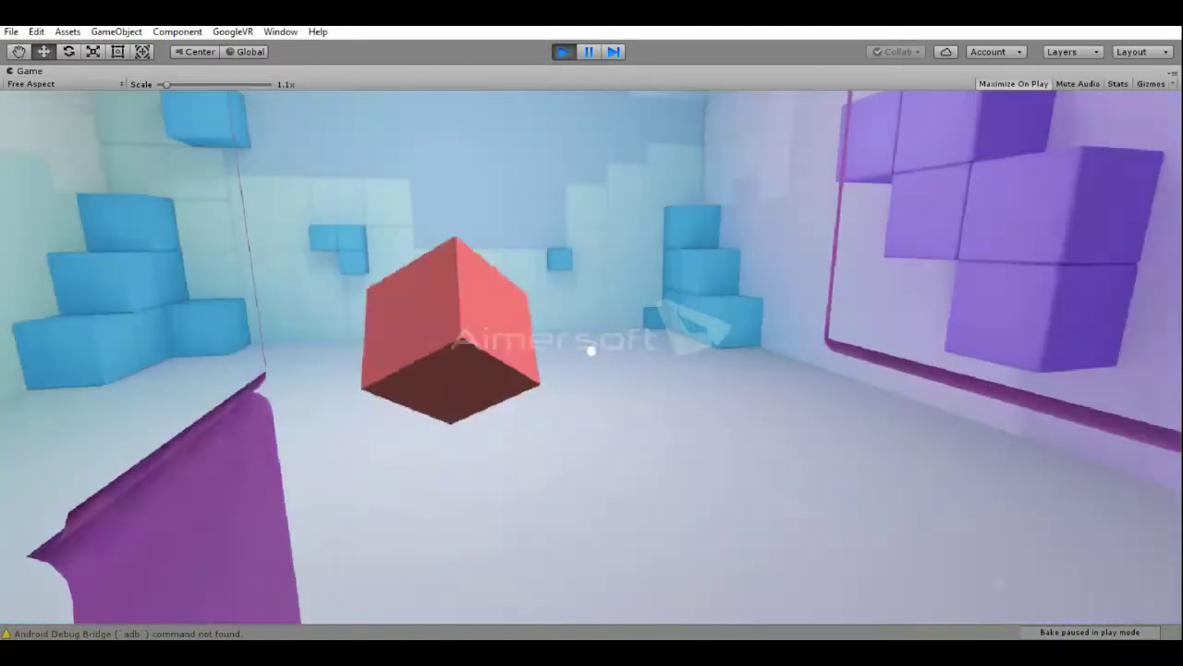
pyautogui.press('alt')
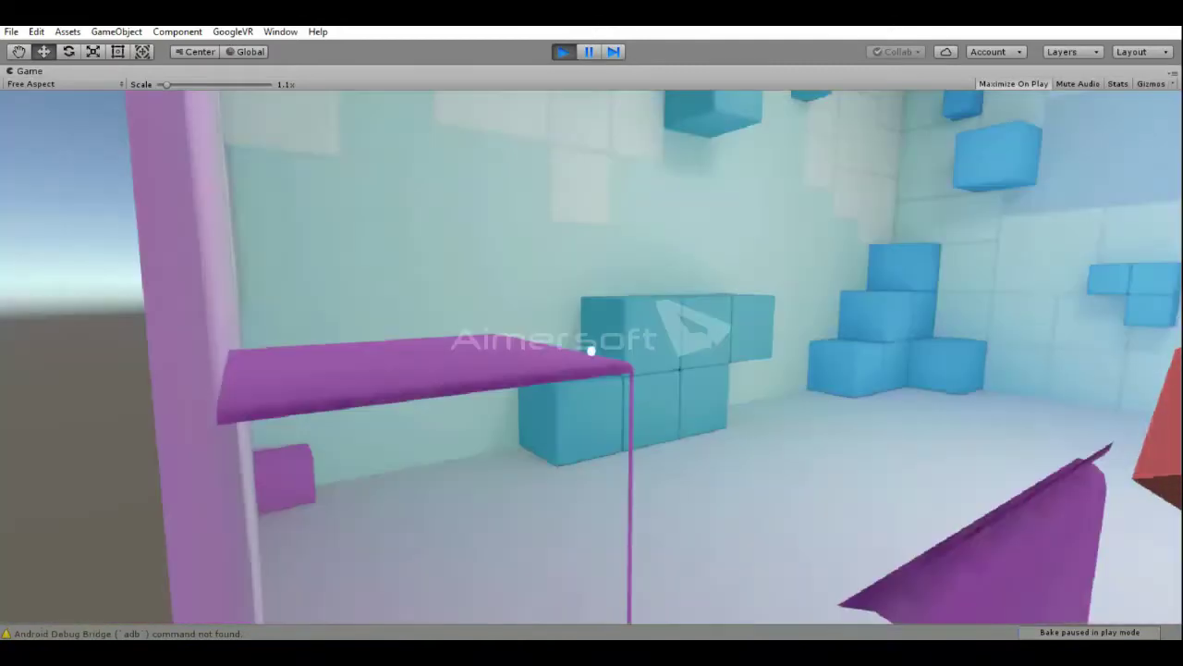
pyautogui.press('alt')
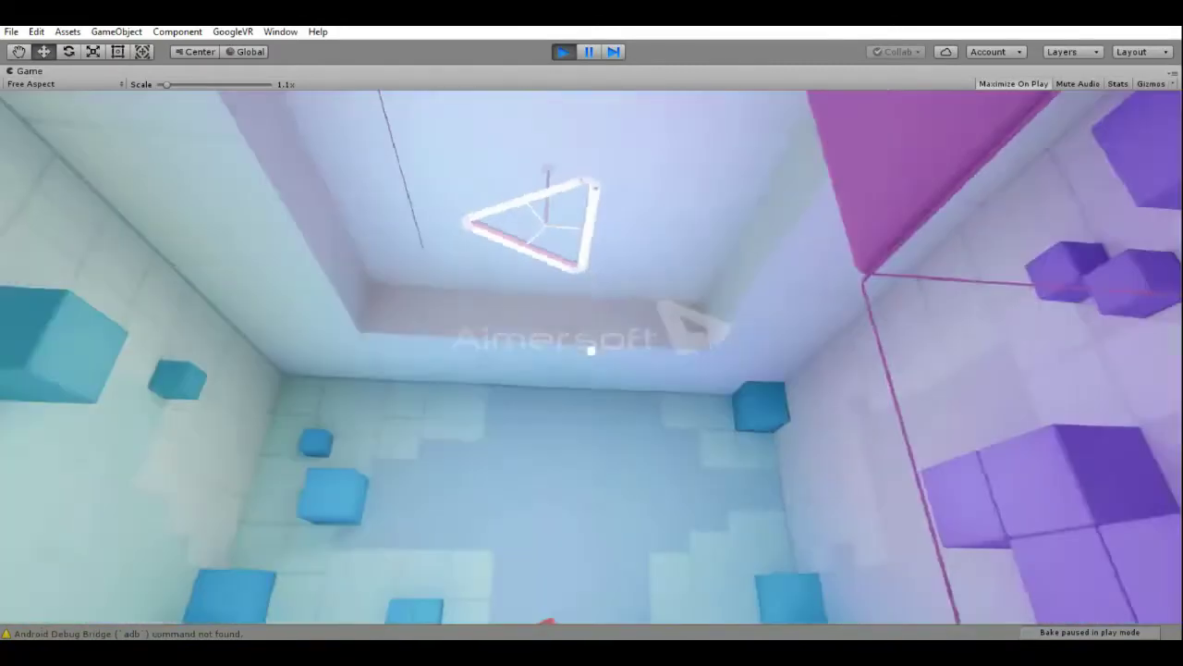
pyautogui.press('alt')
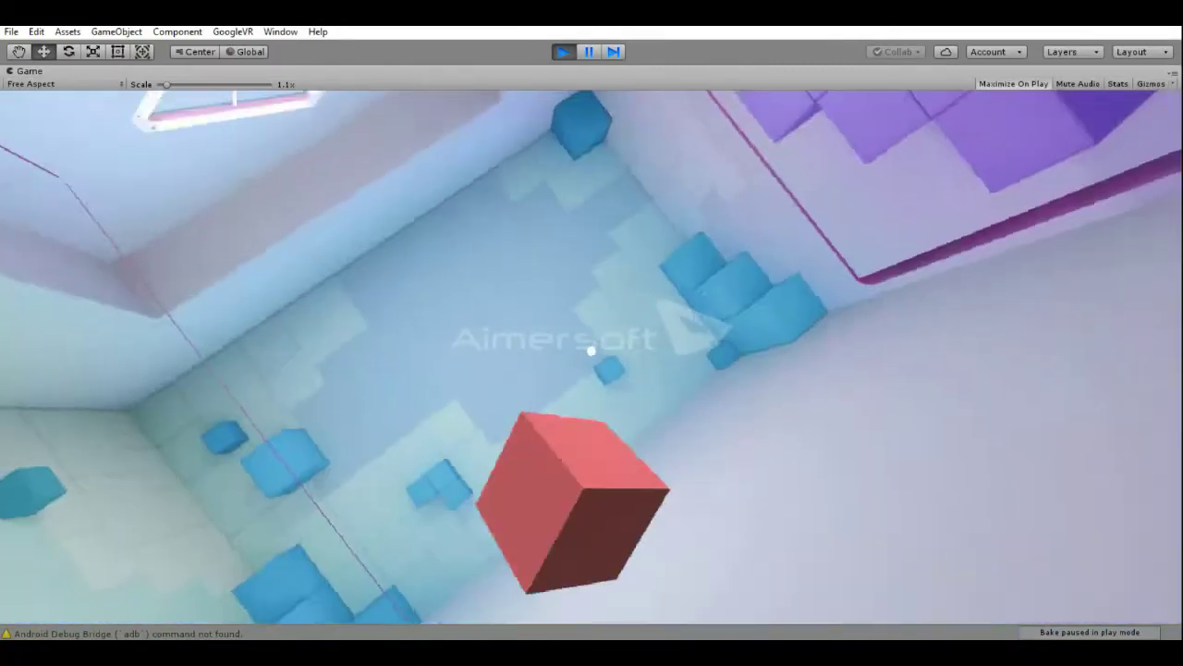
pyautogui.press('alt')
pyautogui.press('alt')
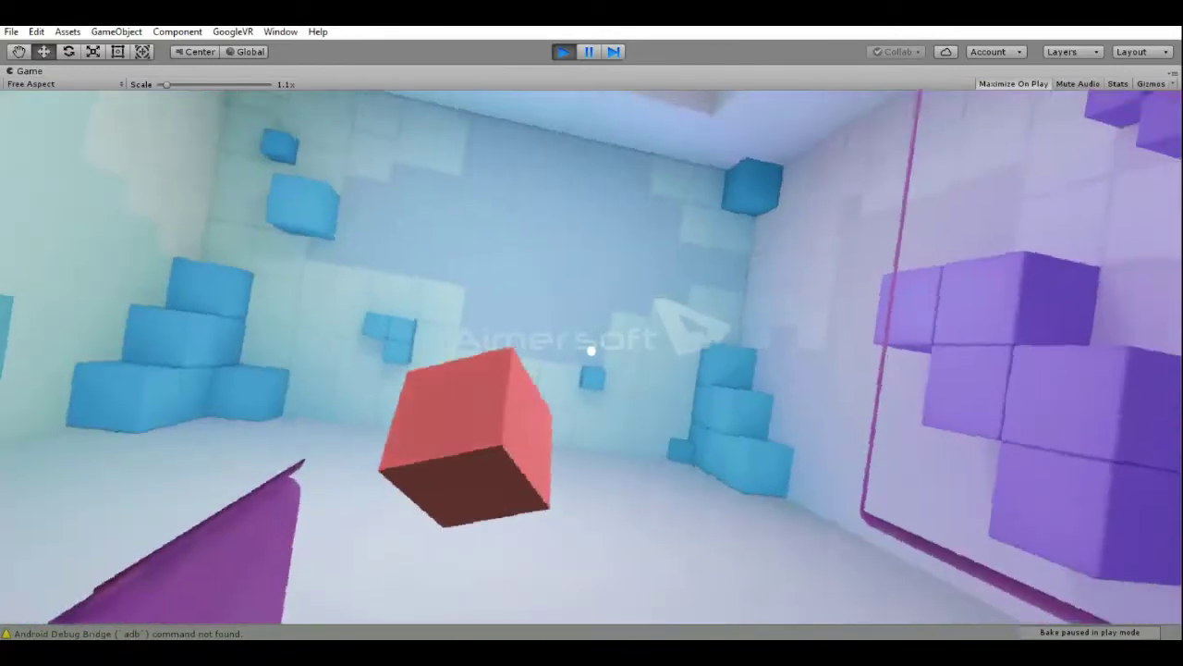
pyautogui.press('alt')
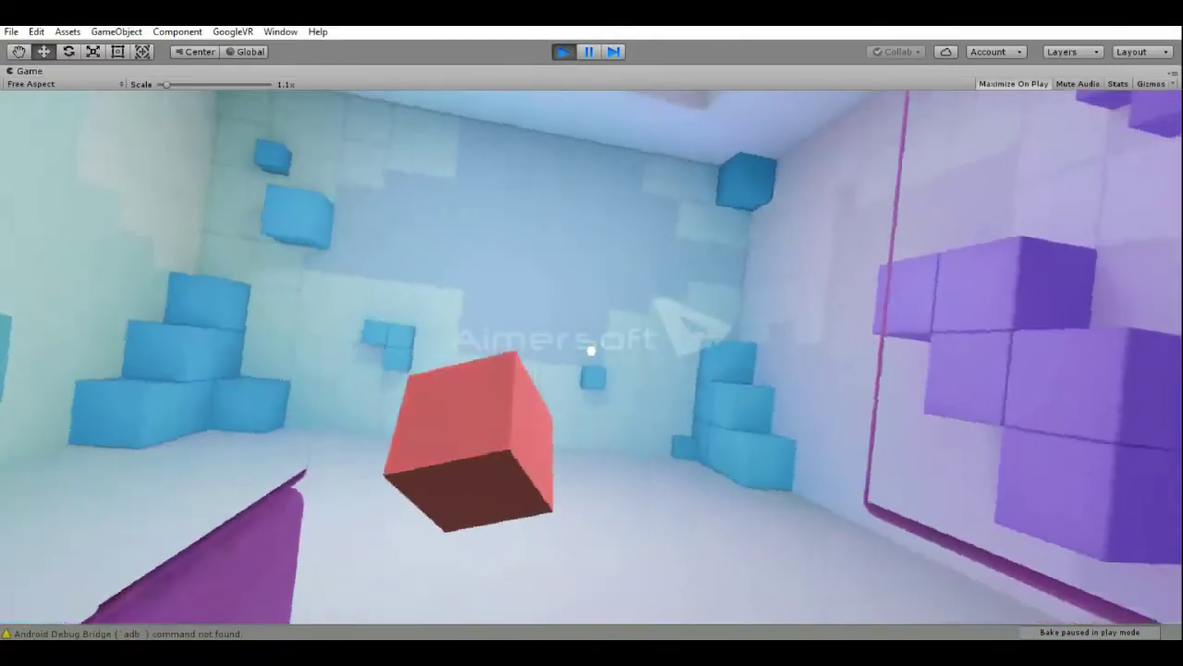
pyautogui.press('alt')
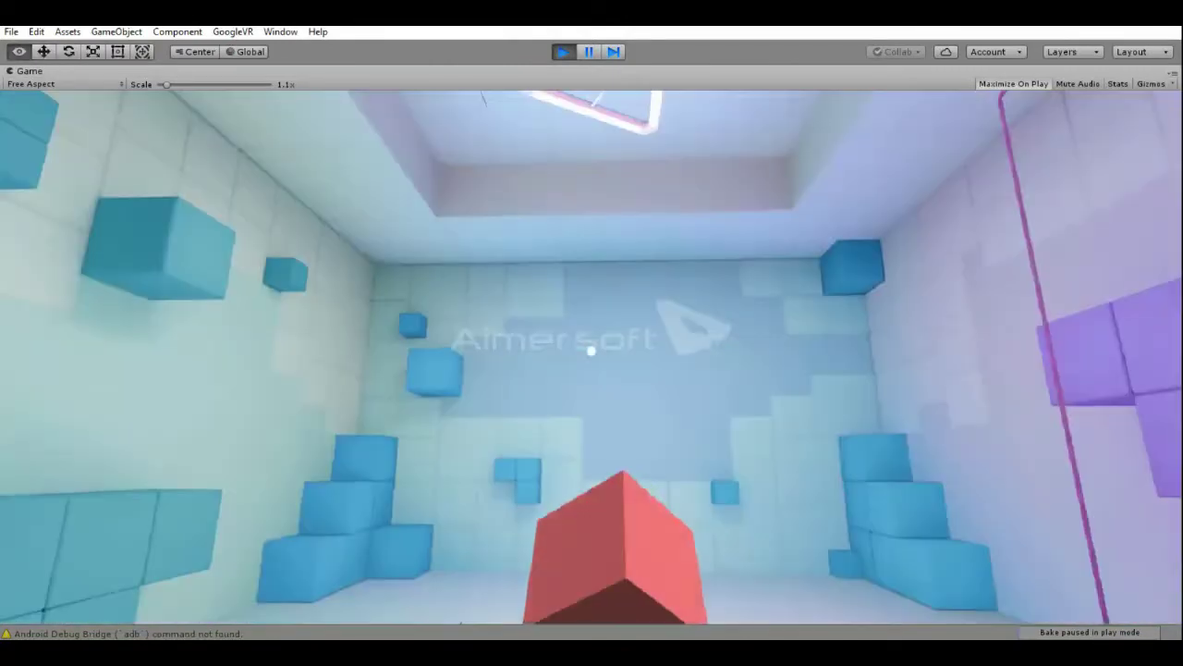
pyautogui.press('alt')
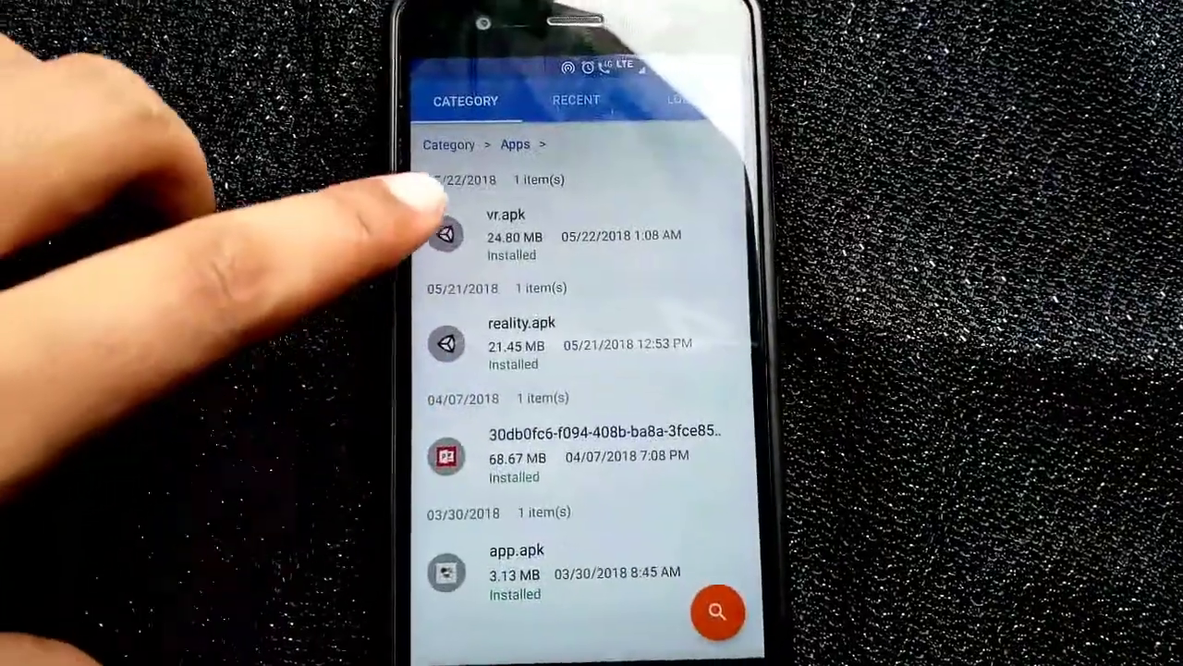
# Step: Install the VR app update from the vr.apk package
pyautogui.click(509, 217)
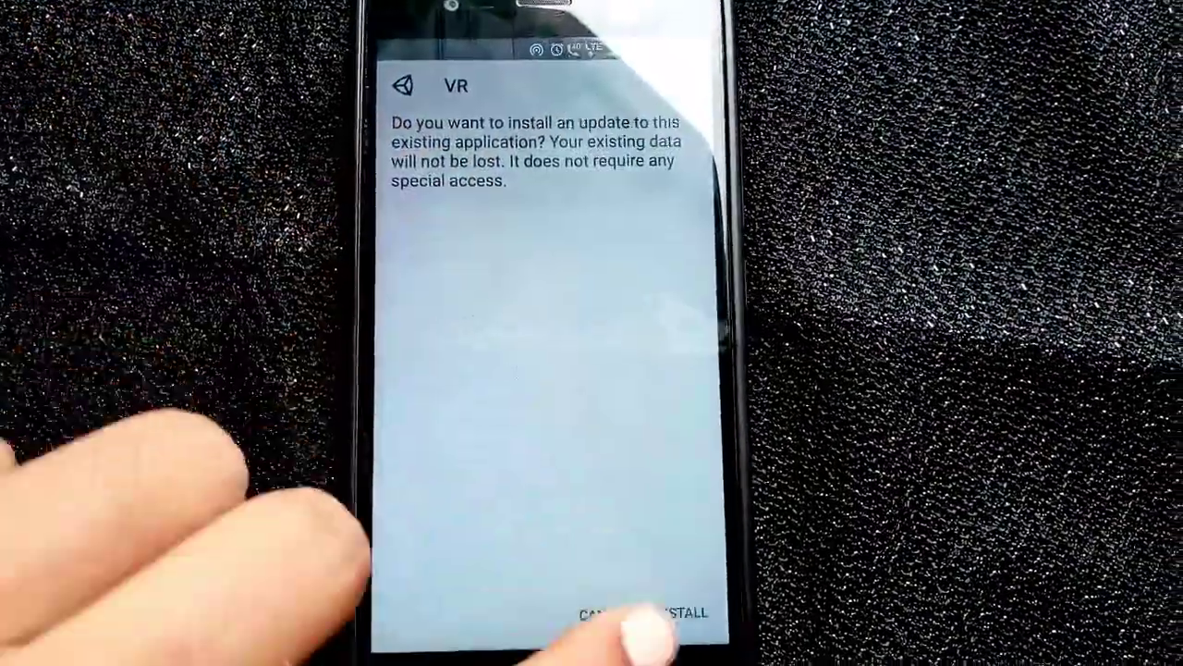
pyautogui.click(686, 612)
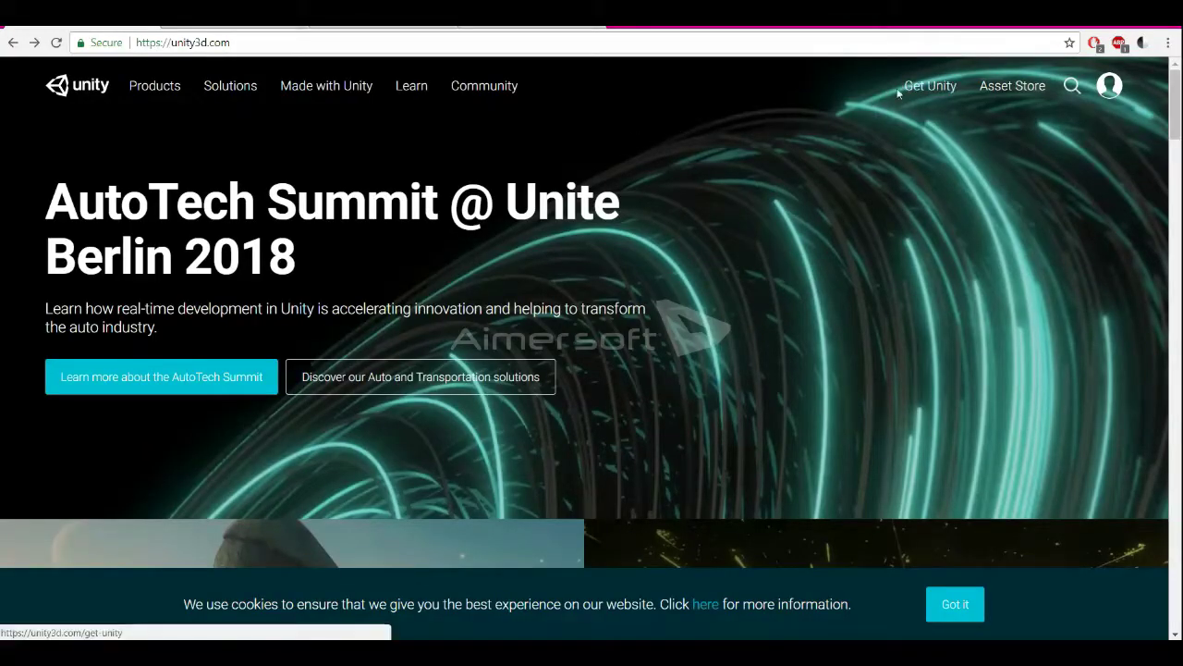
# Step: Go from Get Unity to Try Personal and reach the Unity 2018.1.1 download buttons
pyautogui.click(927, 85)
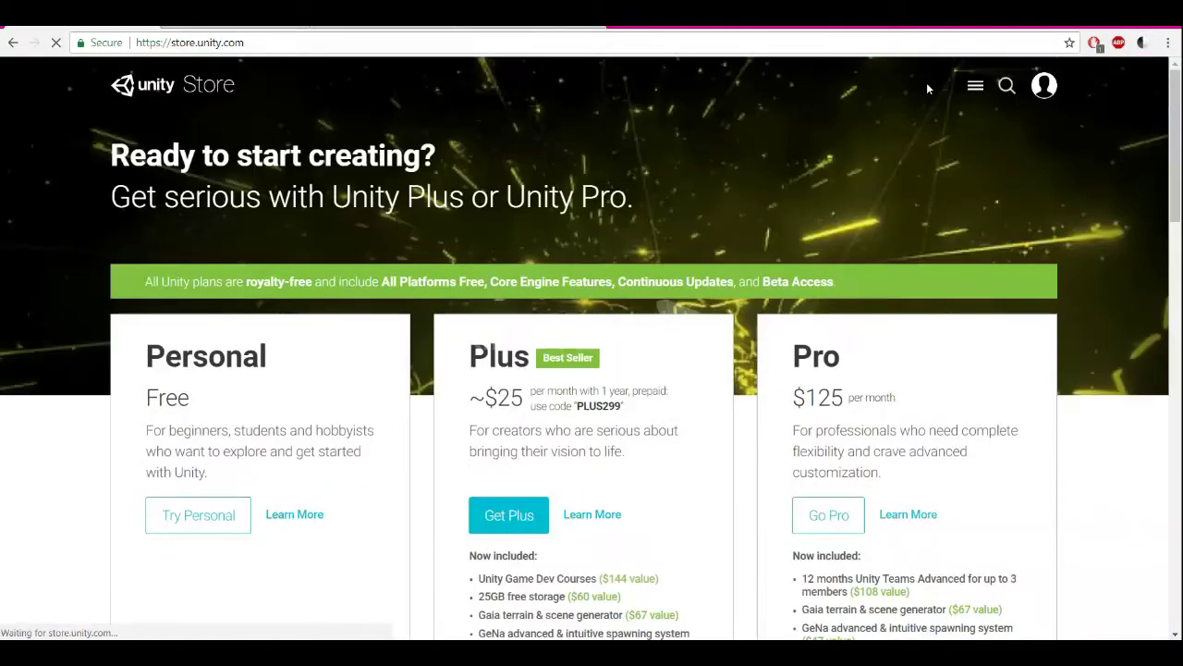
pyautogui.scroll(-3, 319, 429)
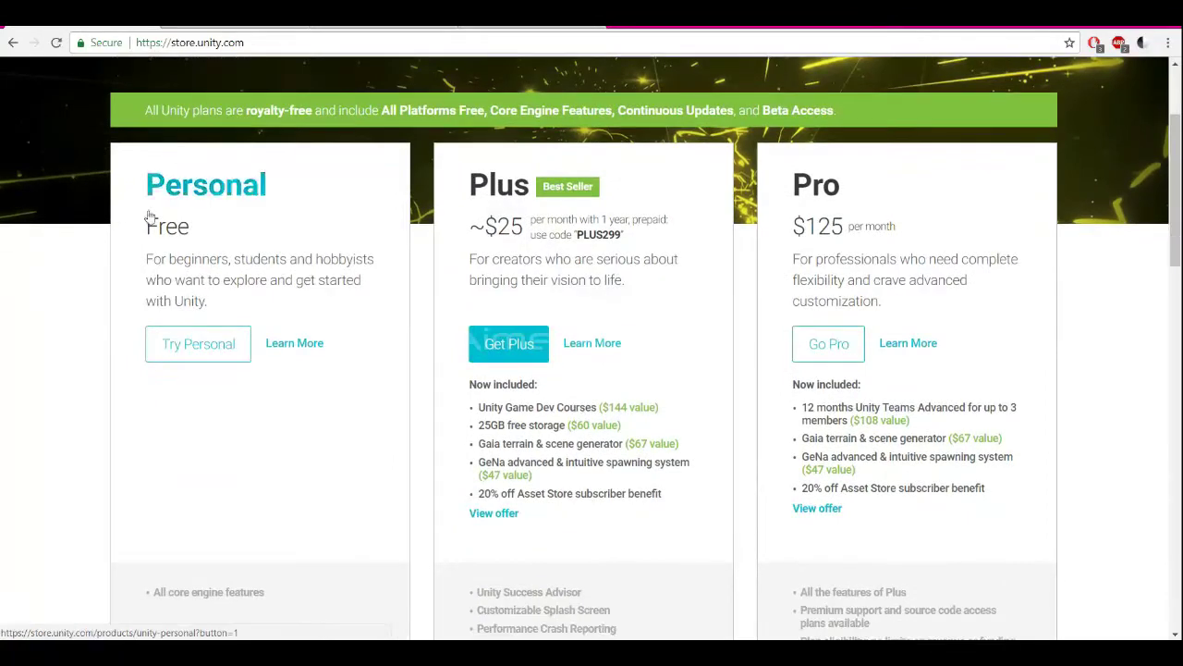
pyautogui.click(195, 363)
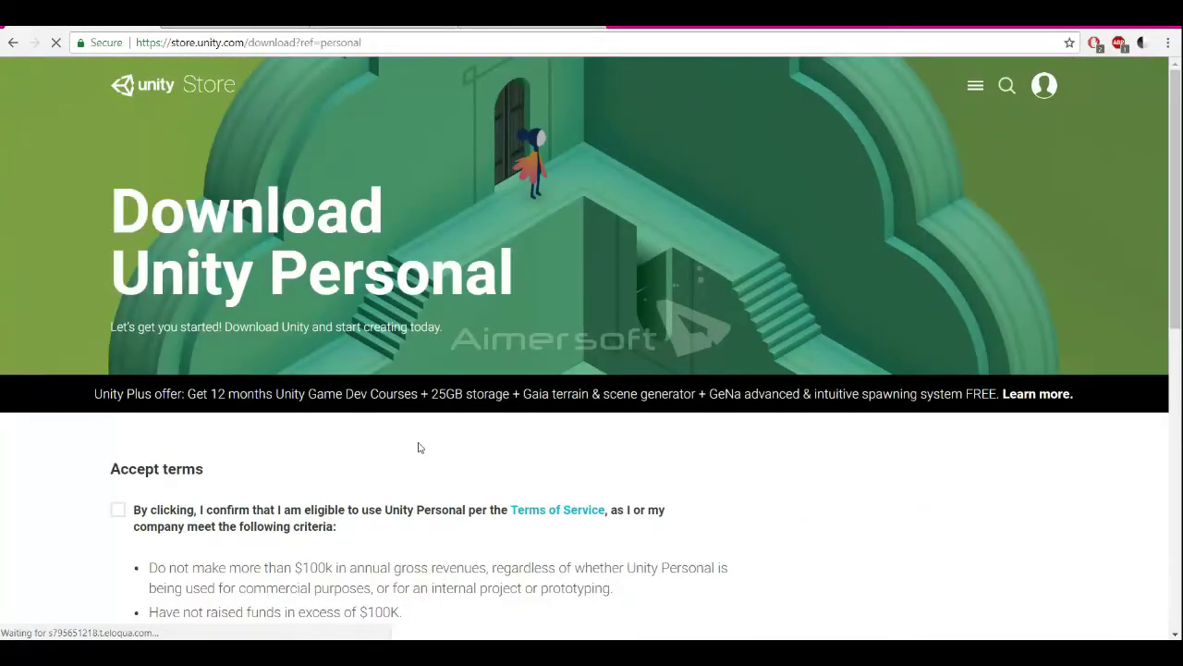
pyautogui.scroll(-3, 418, 447)
pyautogui.scroll(-2, 418, 447)
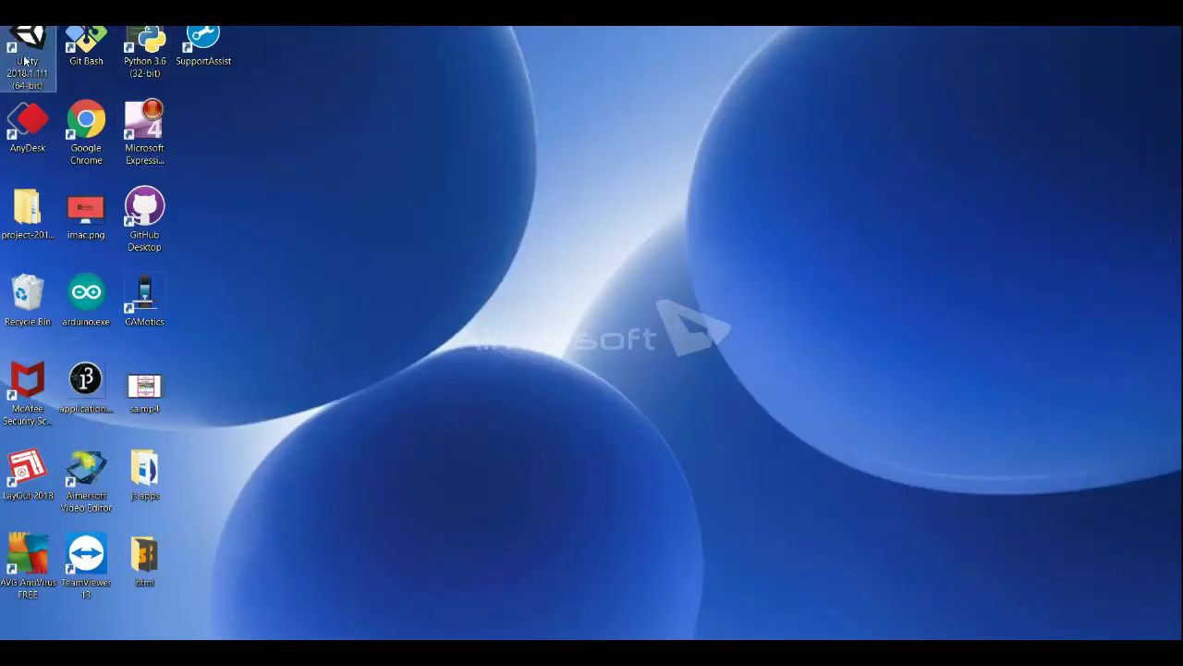
# Step: Launch Unity 2018.1.1 and create a new project named 'Vr game development'
pyautogui.doubleClick(20, 60)
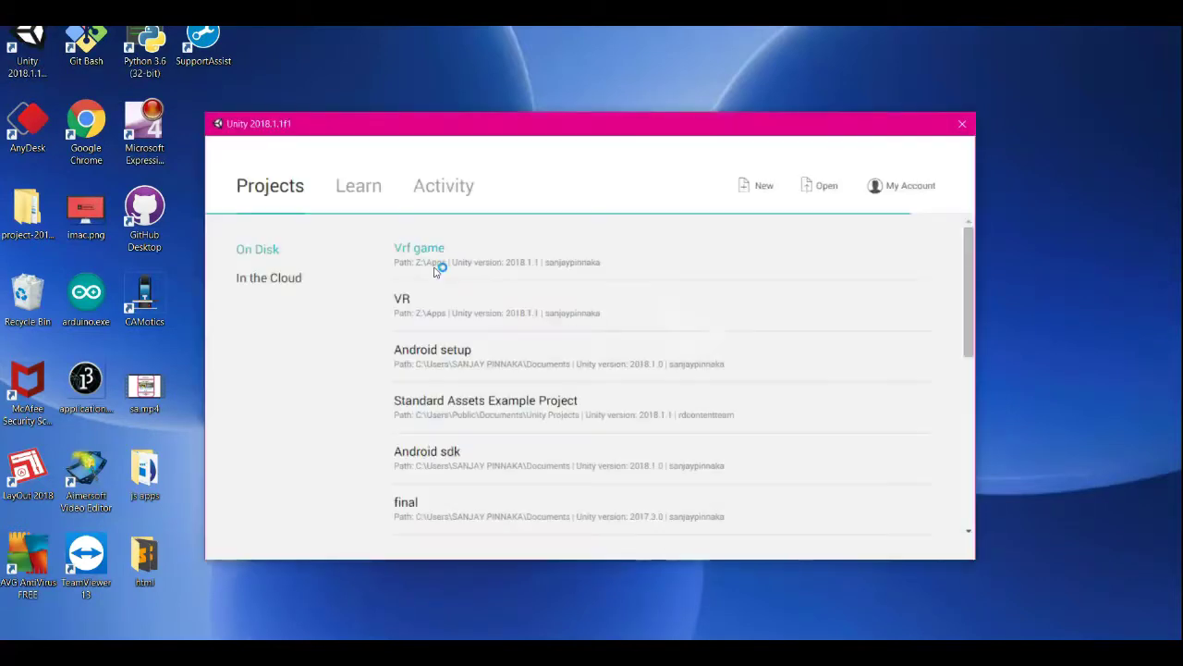
pyautogui.click(758, 190)
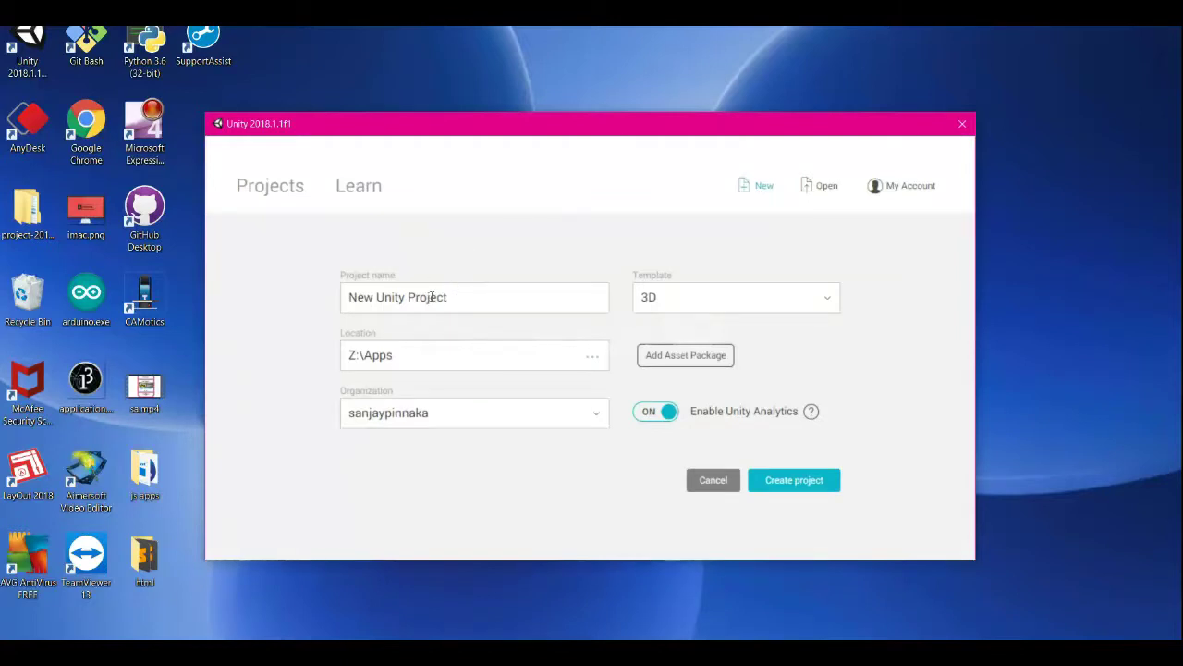
pyautogui.moveTo(467, 297); pyautogui.dragTo(331, 292)
pyautogui.press('BackSpace')
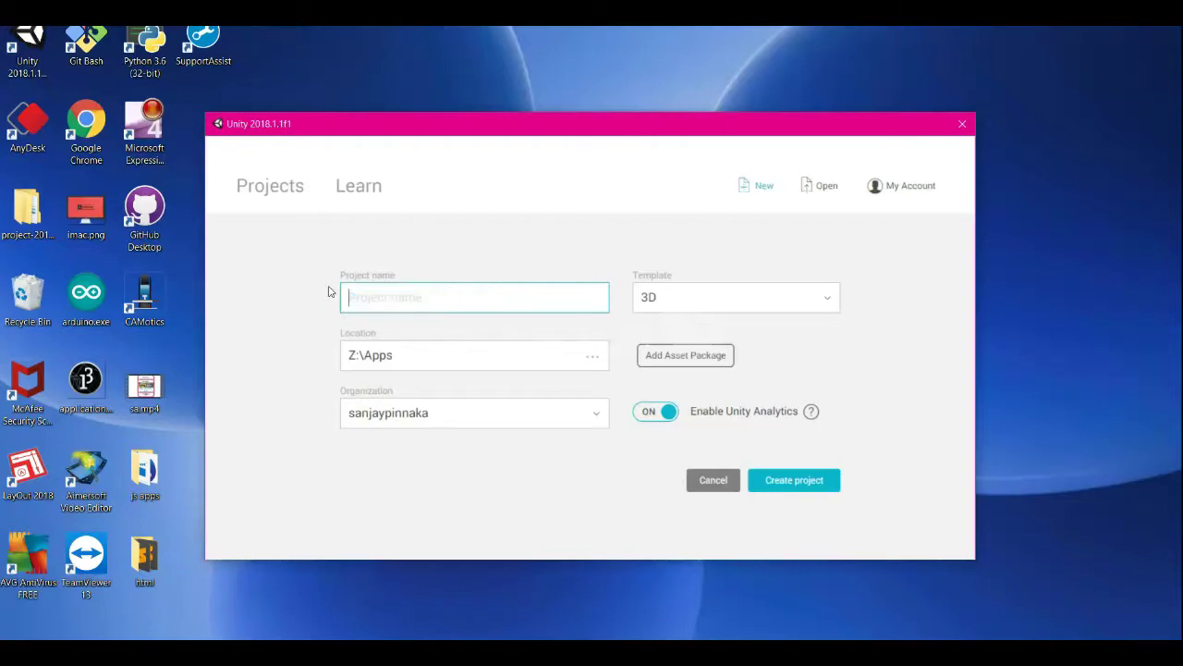
pyautogui.write('Vr ')
pyautogui.write('ga')
pyautogui.write('me develop')
pyautogui.write('ment')
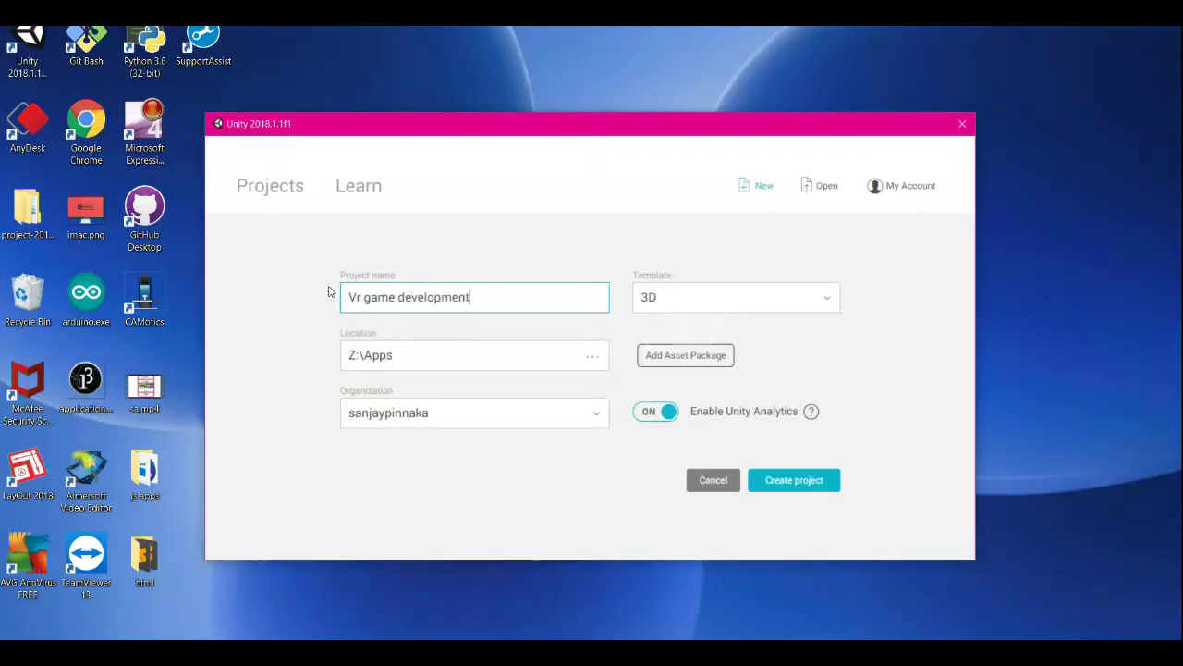
pyautogui.click(792, 484)
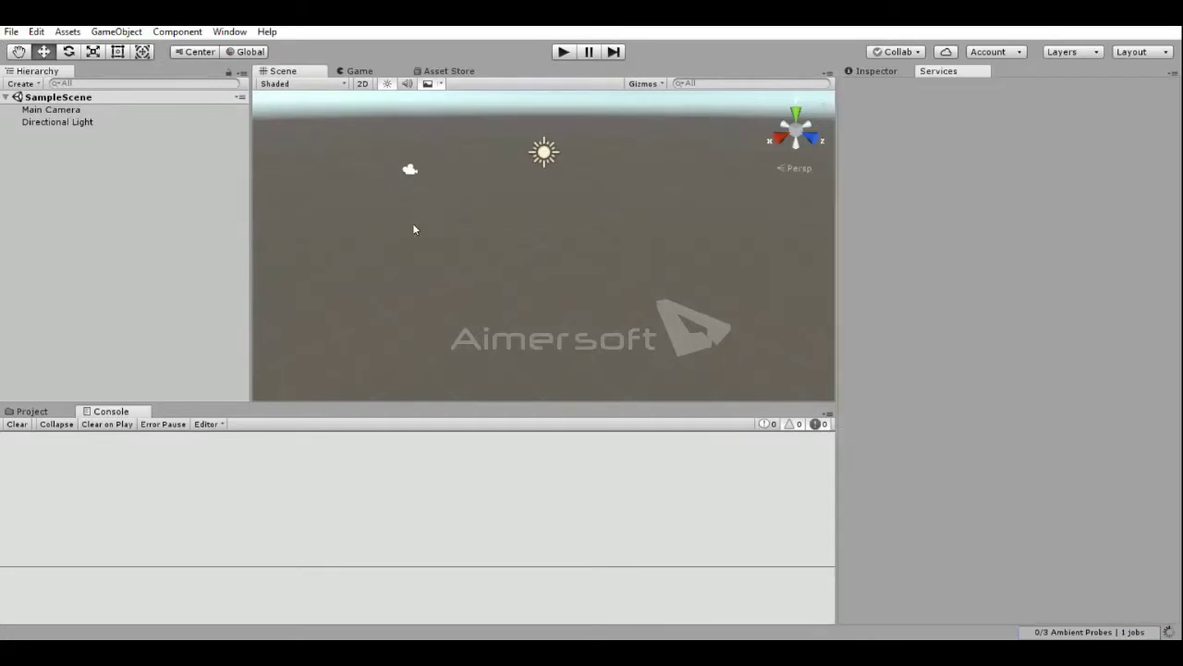
# Step: Show the External Tools page of Edit > Preferences with the Android SDK and JDK paths
pyautogui.click(37, 33)
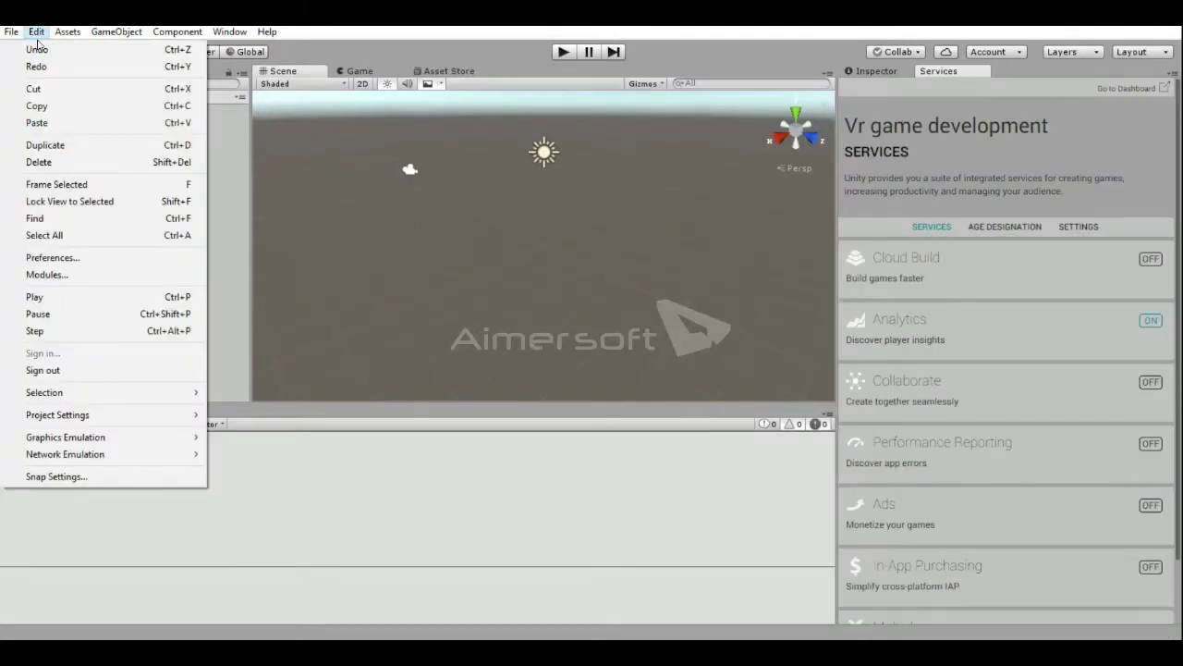
pyautogui.click(73, 257)
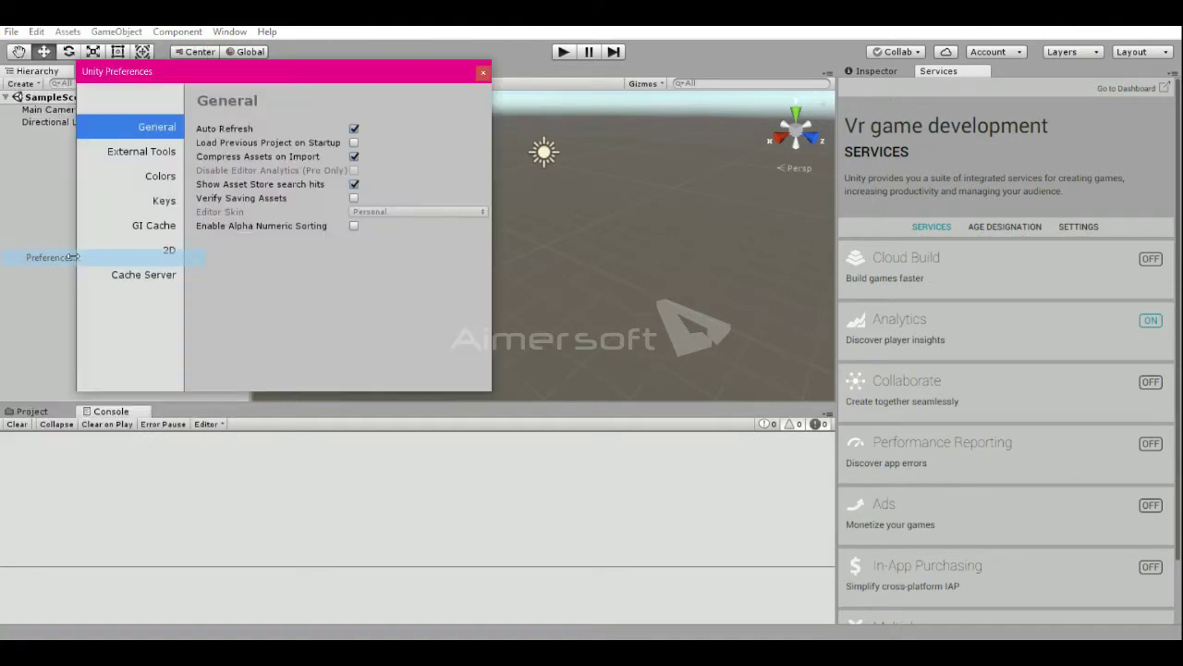
pyautogui.click(142, 155)
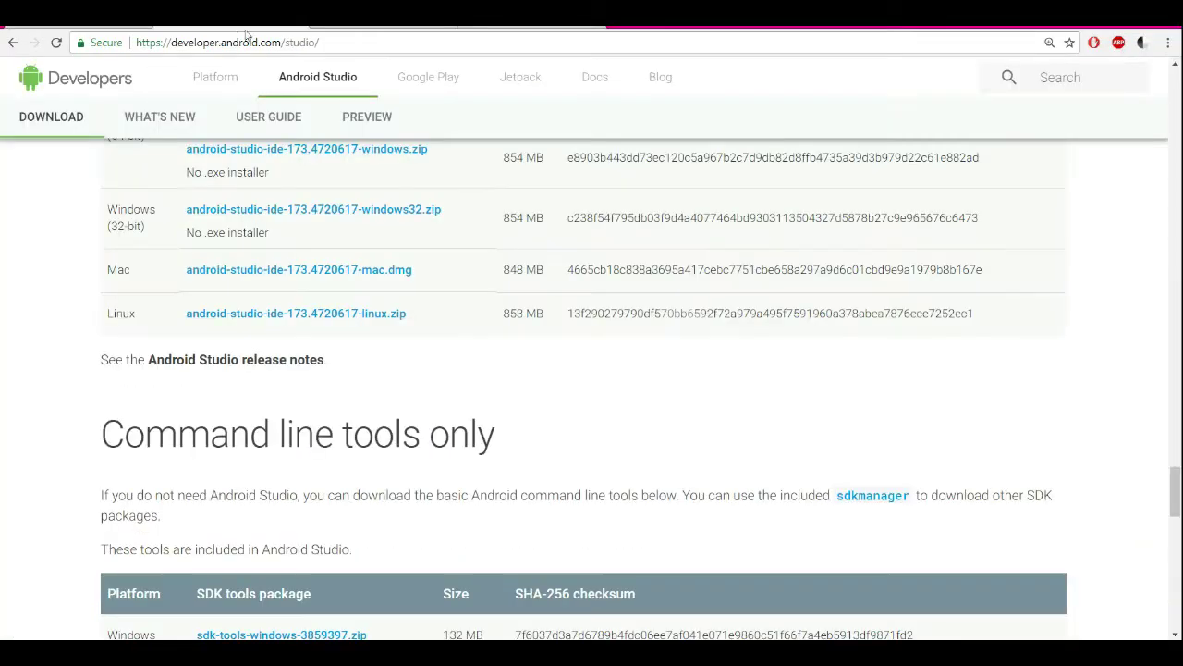
# Step: Scroll the Android Studio download page down to the Command line tools only section
pyautogui.scroll(6, 299, 232)
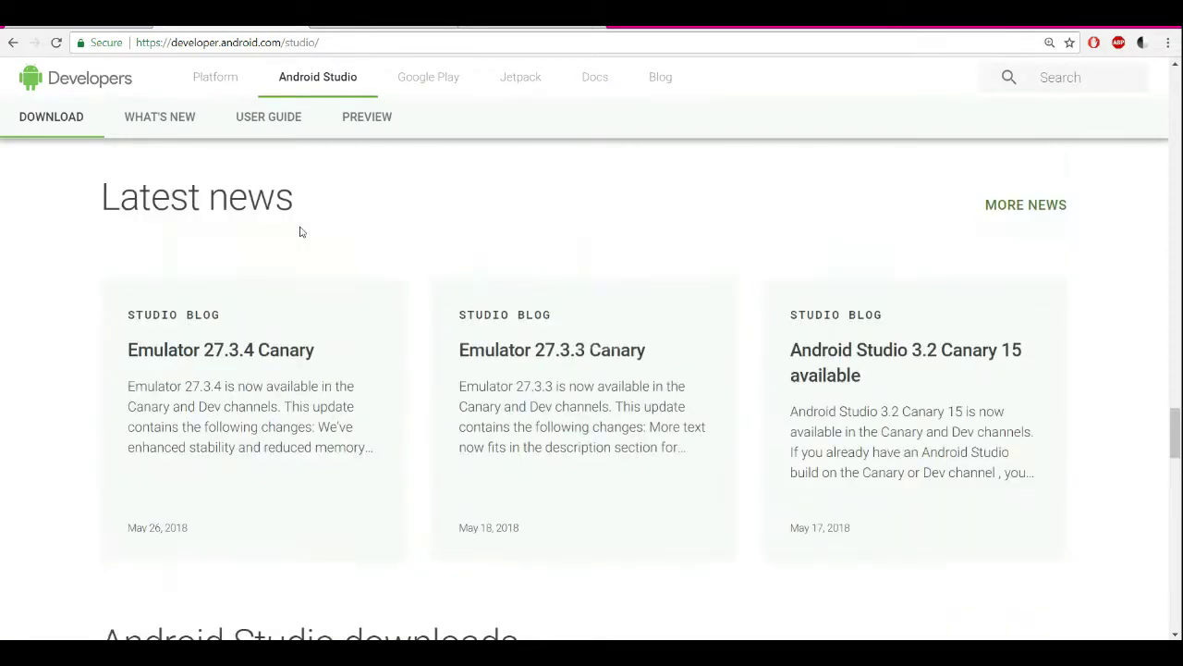
pyautogui.scroll(5, 299, 232)
pyautogui.scroll(5, 299, 232)
pyautogui.scroll(5, 299, 232)
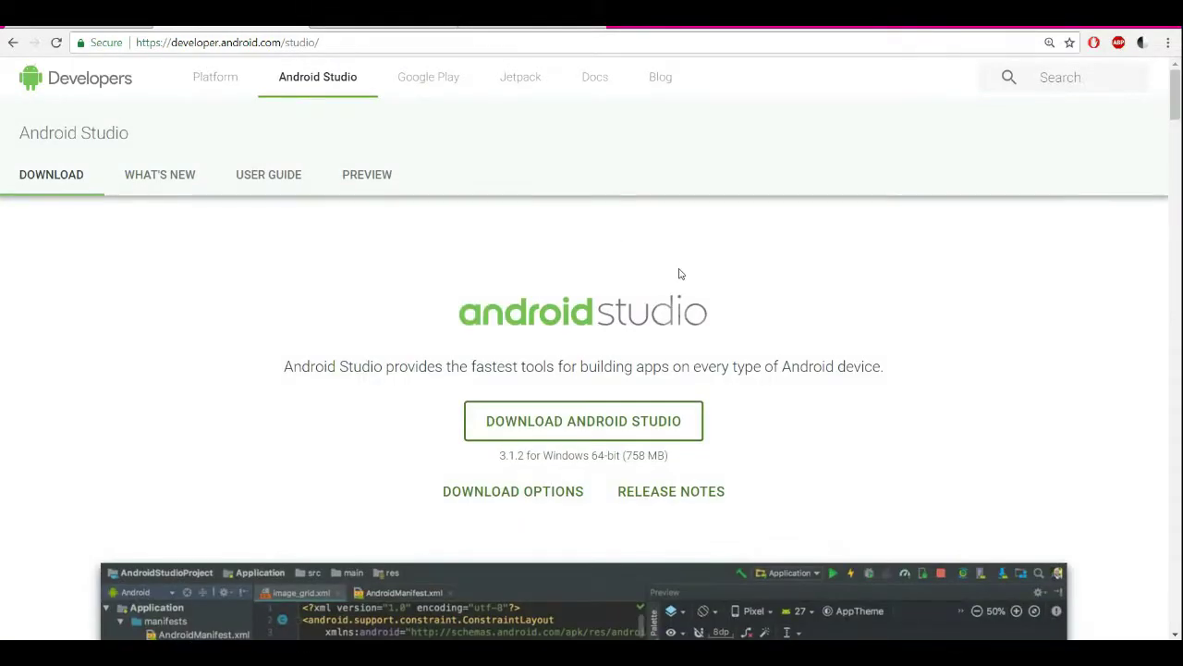
pyautogui.click(352, 42)
pyautogui.click(171, 392)
pyautogui.scroll(-1, 170, 392)
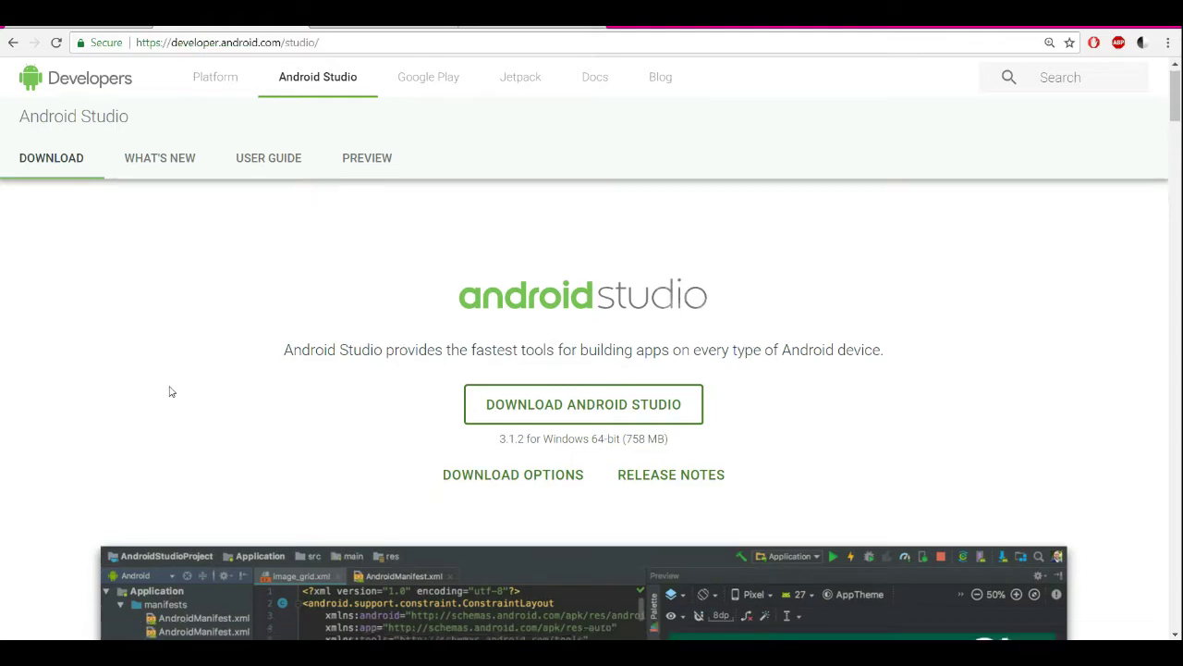
pyautogui.scroll(-5, 170, 392)
pyautogui.scroll(-5, 170, 392)
pyautogui.scroll(-5, 170, 392)
pyautogui.scroll(-5, 170, 392)
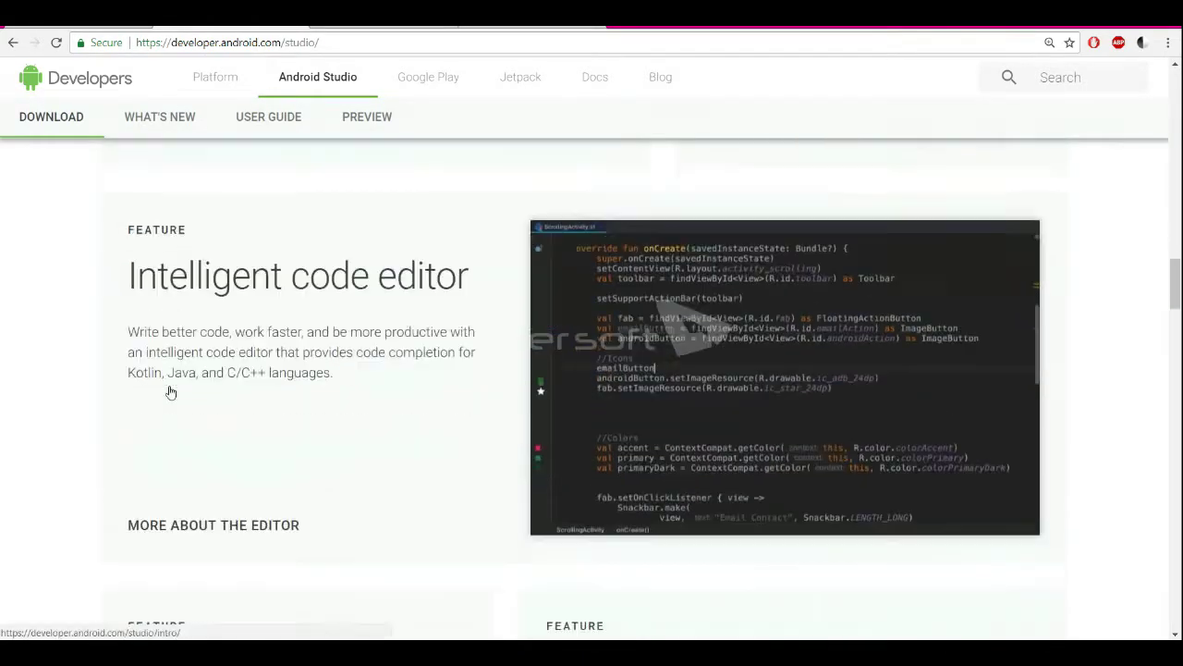
pyautogui.scroll(-5, 170, 392)
pyautogui.scroll(-5, 170, 392)
pyautogui.scroll(-5, 170, 392)
pyautogui.scroll(-5, 170, 392)
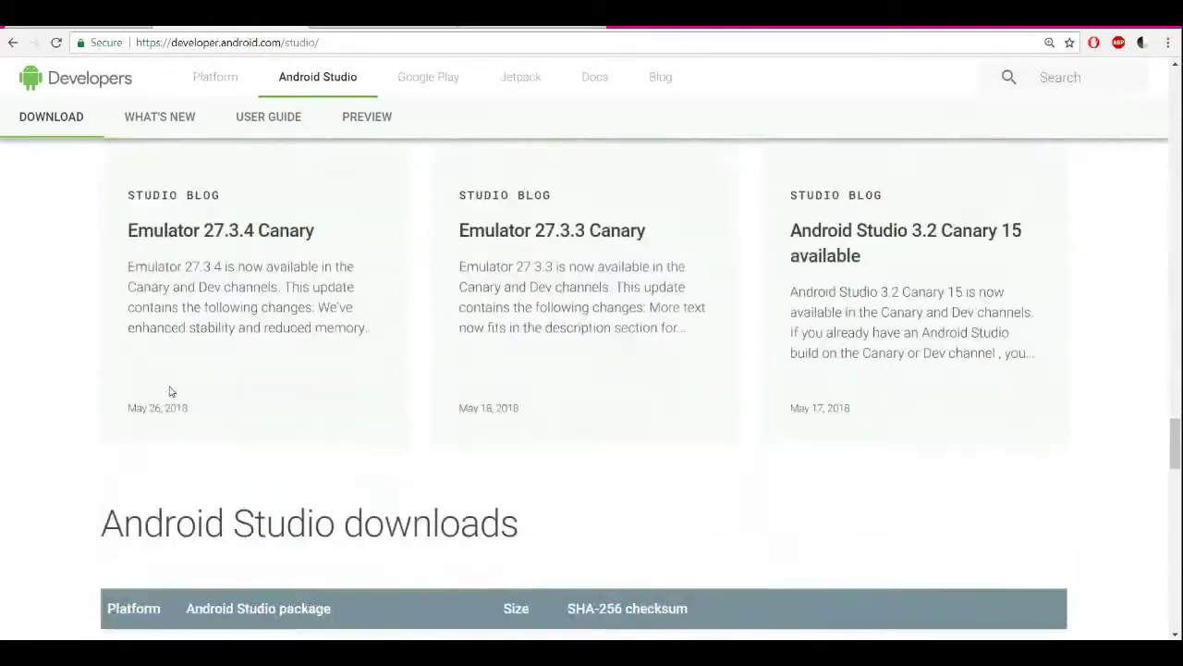
pyautogui.scroll(-5, 170, 392)
pyautogui.scroll(2, 170, 392)
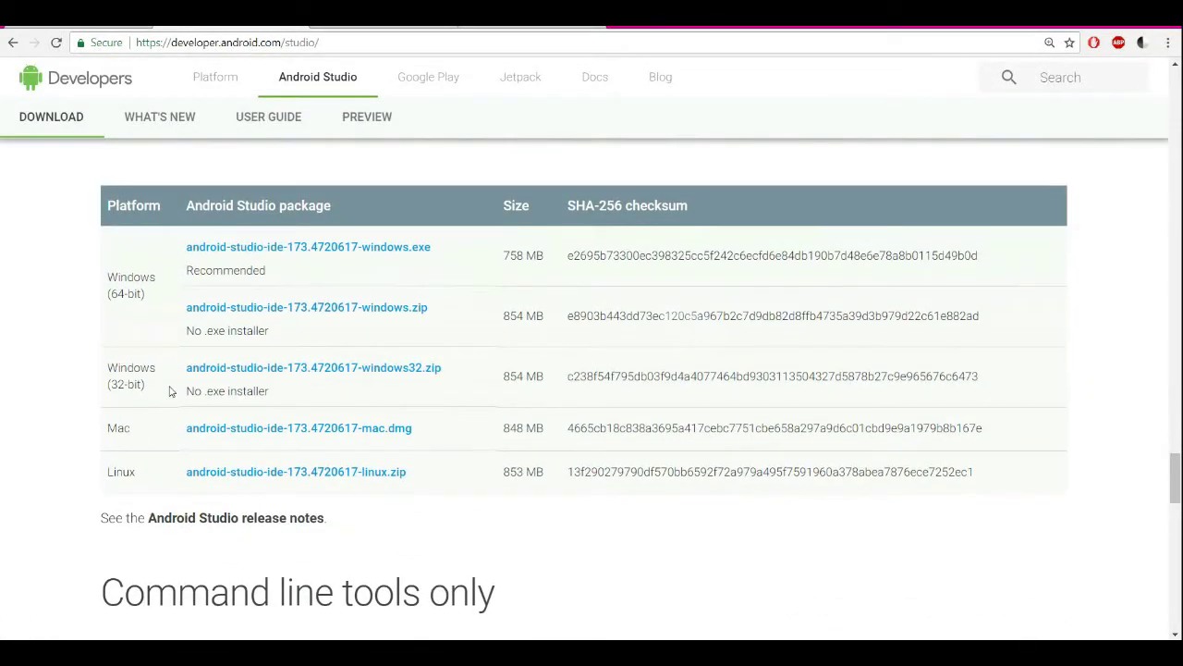
pyautogui.scroll(-3, 170, 392)
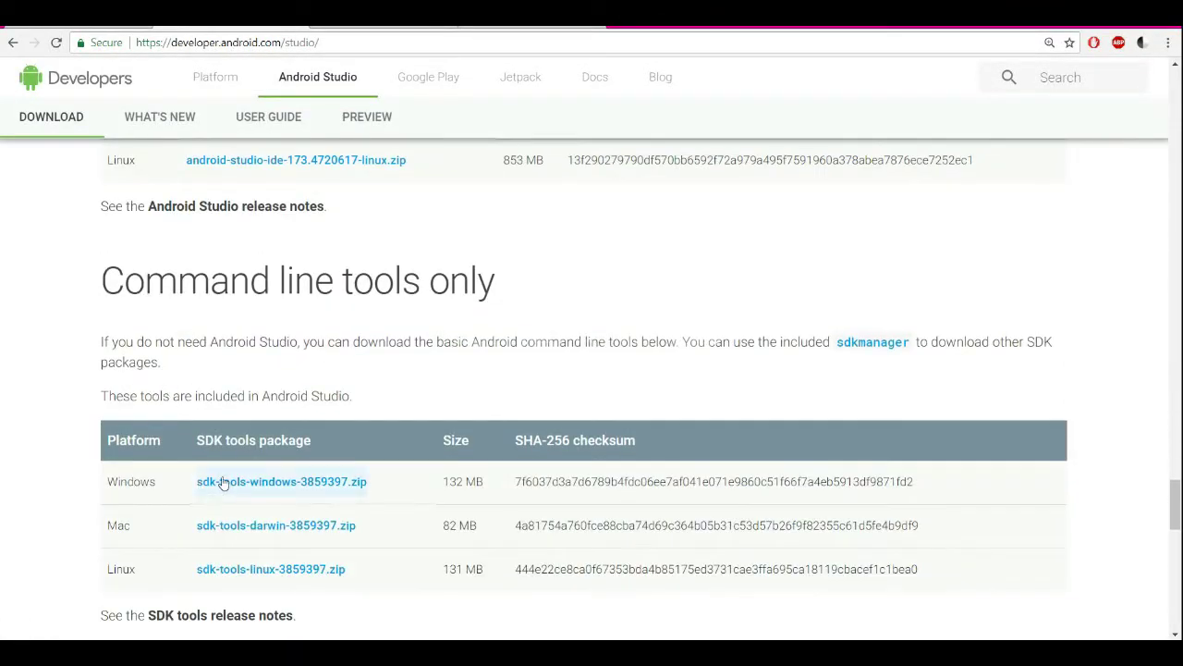
# Step: Highlight the Command line tools only SDK packages for Windows, Mac and Linux
pyautogui.moveTo(138, 478); pyautogui.dragTo(99, 482)
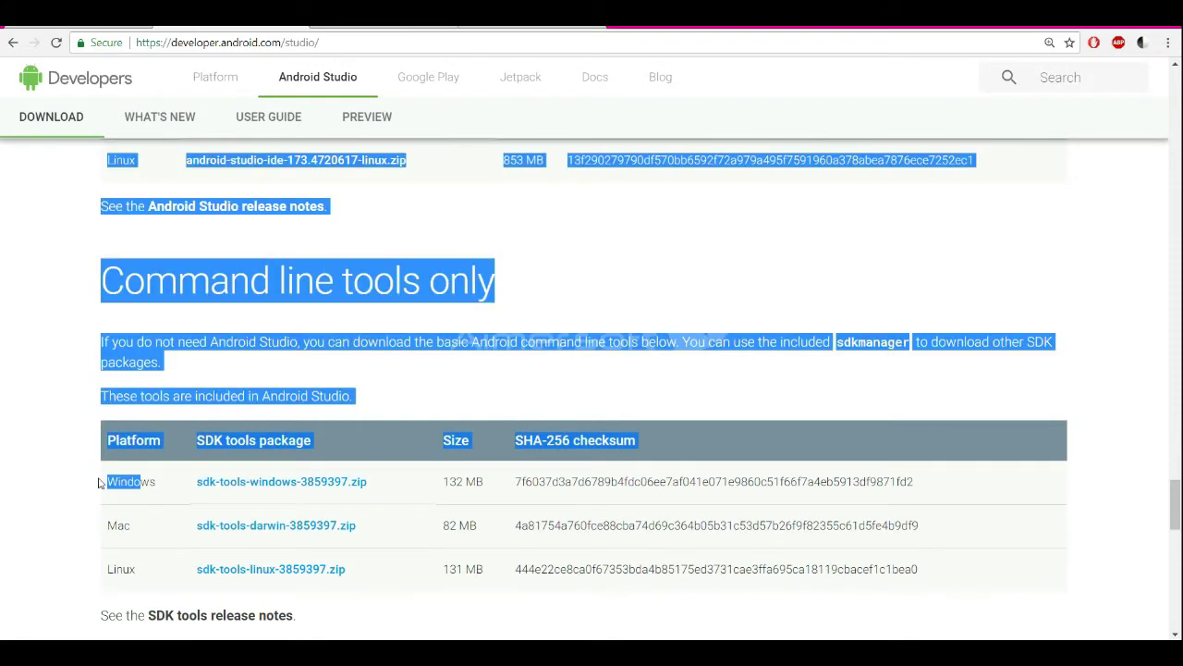
pyautogui.click(139, 524)
pyautogui.doubleClick(139, 532)
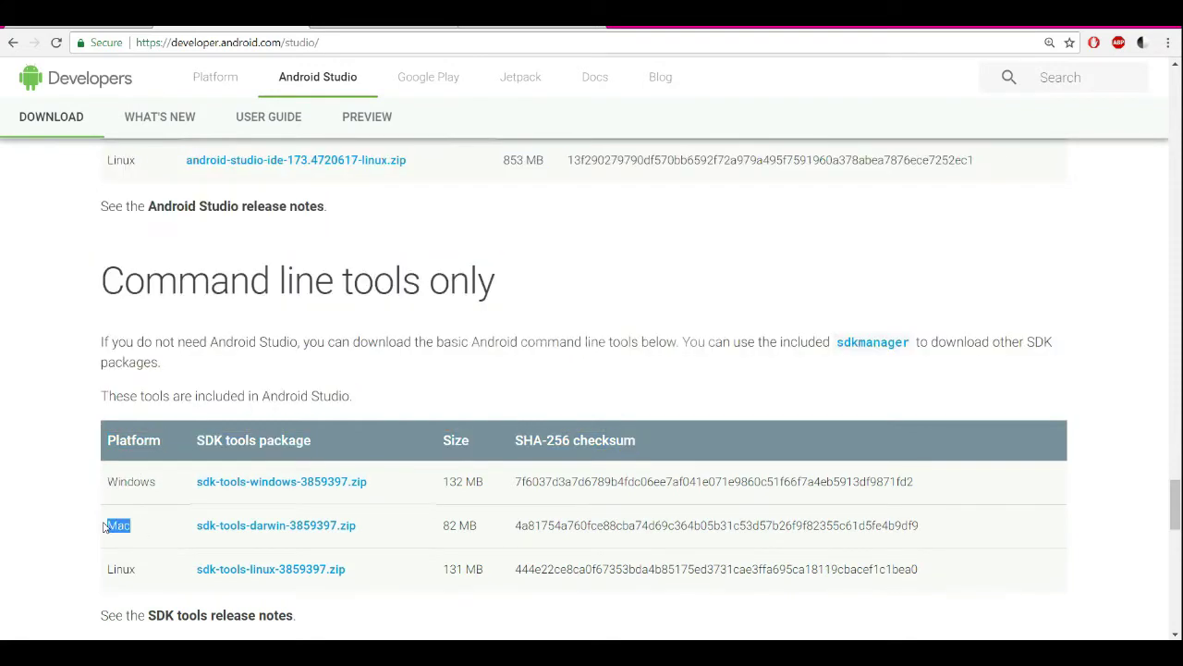
pyautogui.moveTo(146, 566); pyautogui.dragTo(90, 572)
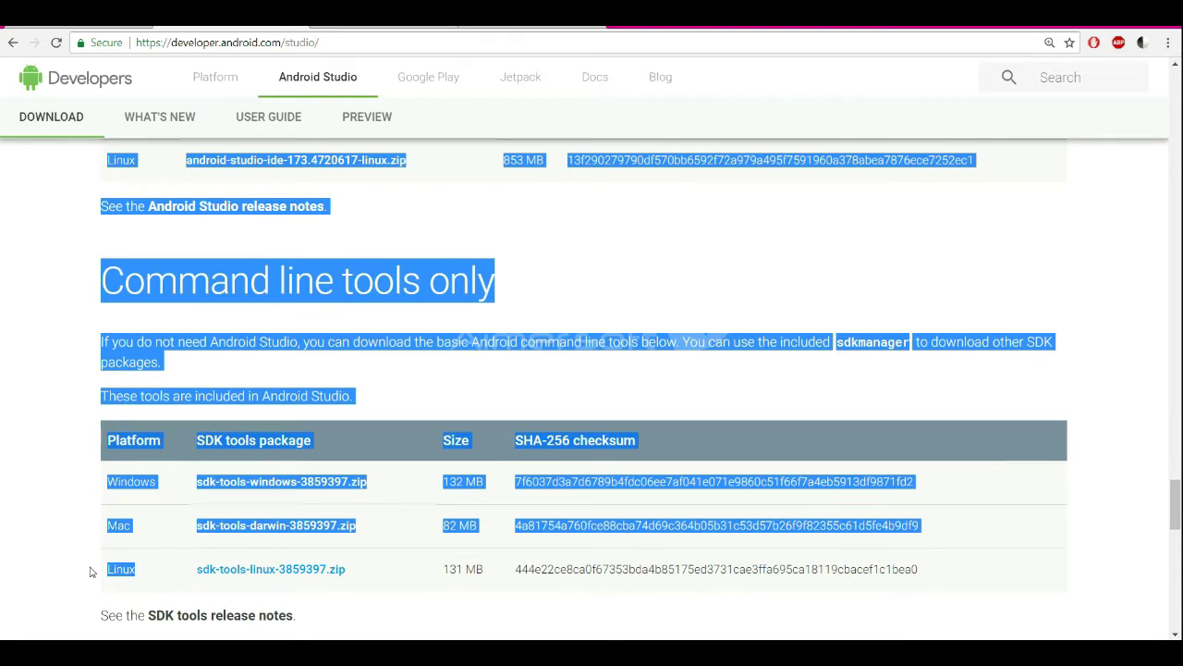
pyautogui.click(90, 571)
pyautogui.scroll(1, 89, 572)
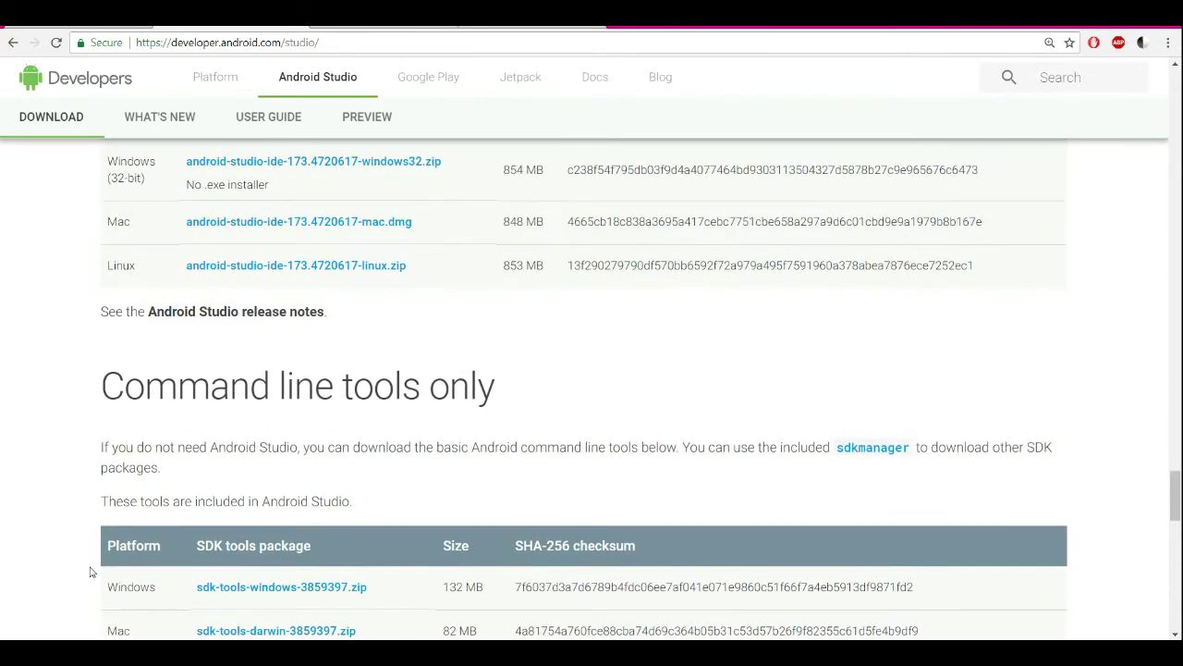
pyautogui.scroll(1, 88, 568)
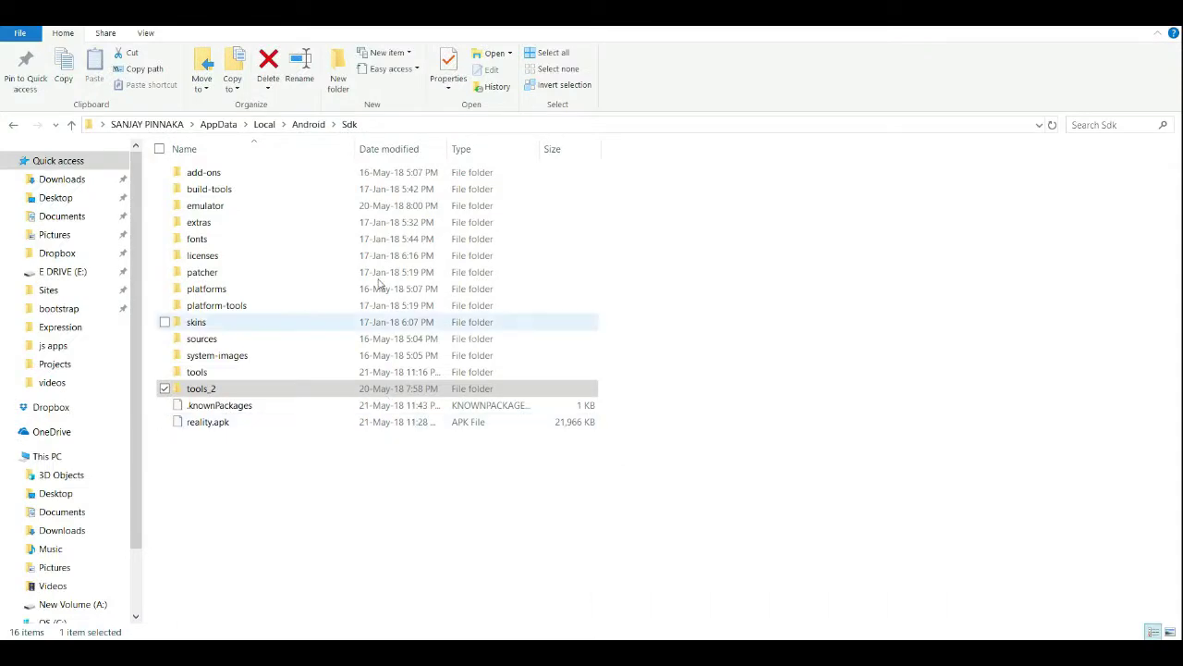
pyautogui.click(314, 124)
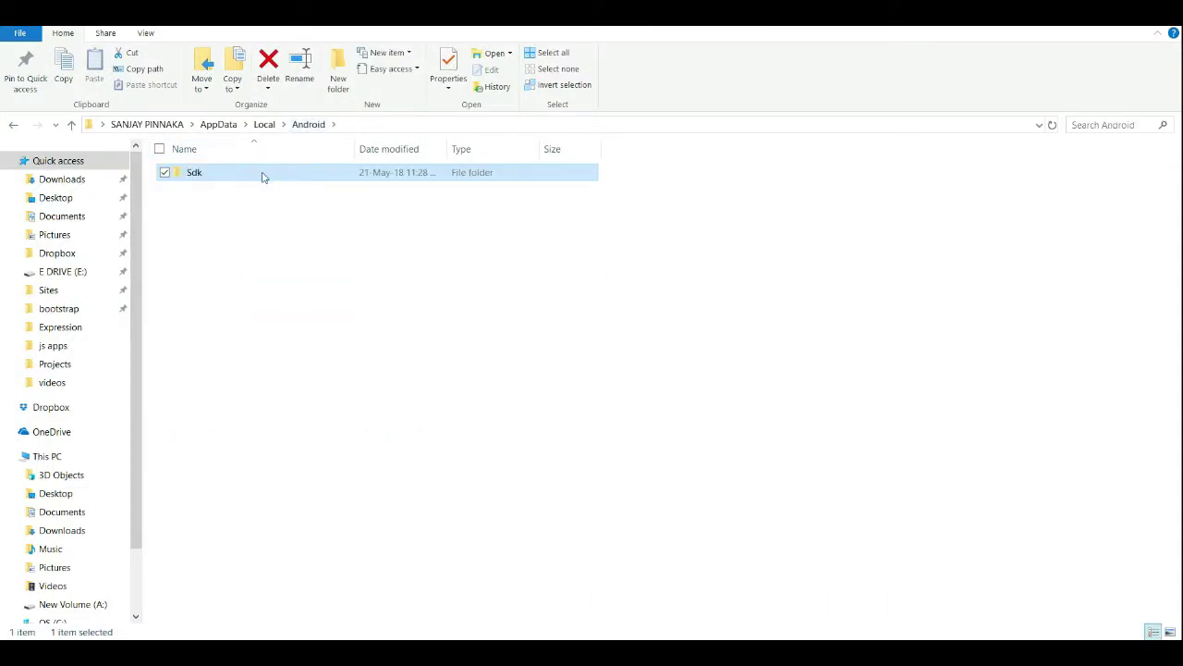
pyautogui.doubleClick(262, 176)
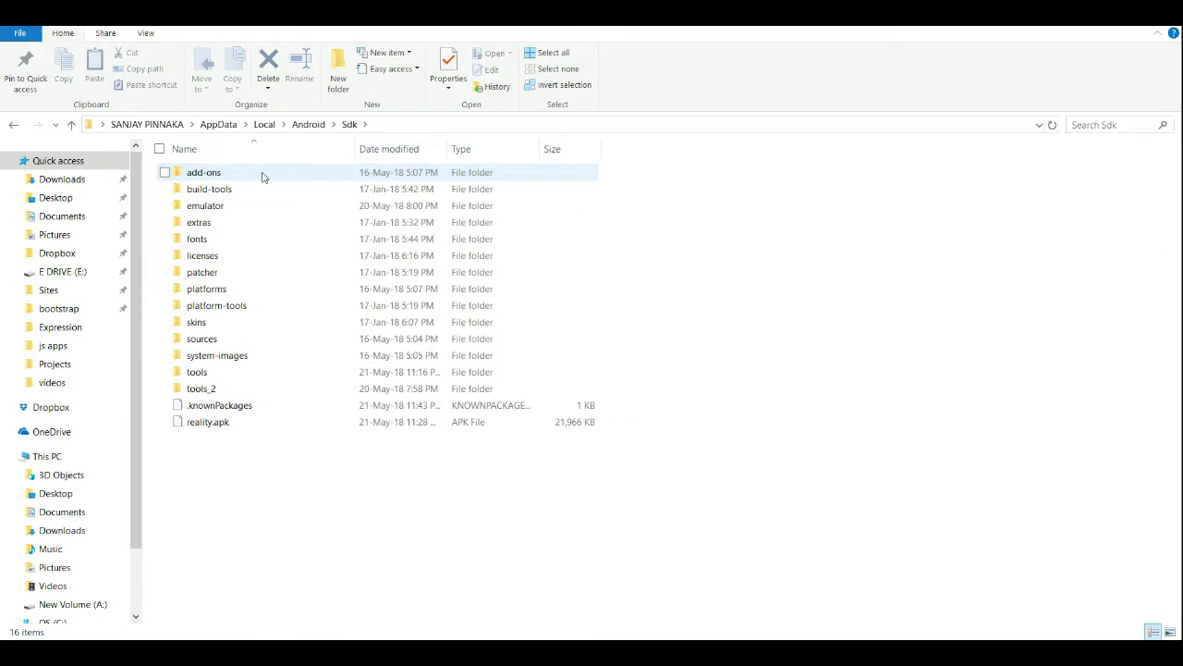
pyautogui.click(206, 389)
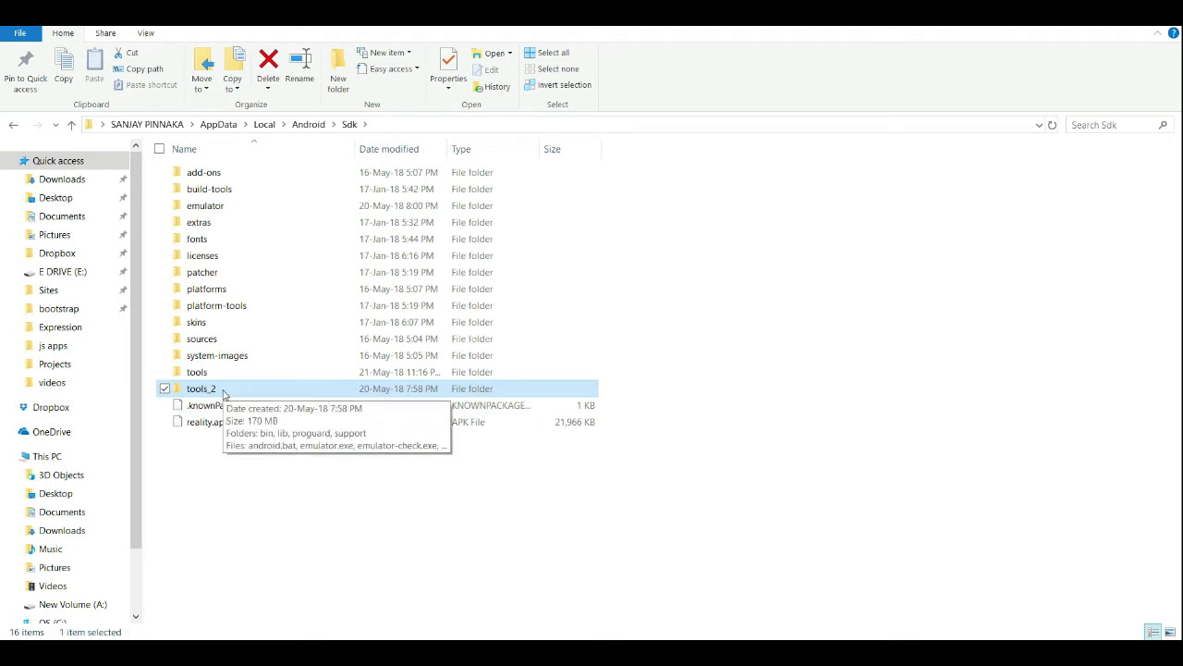
pyautogui.click(223, 504)
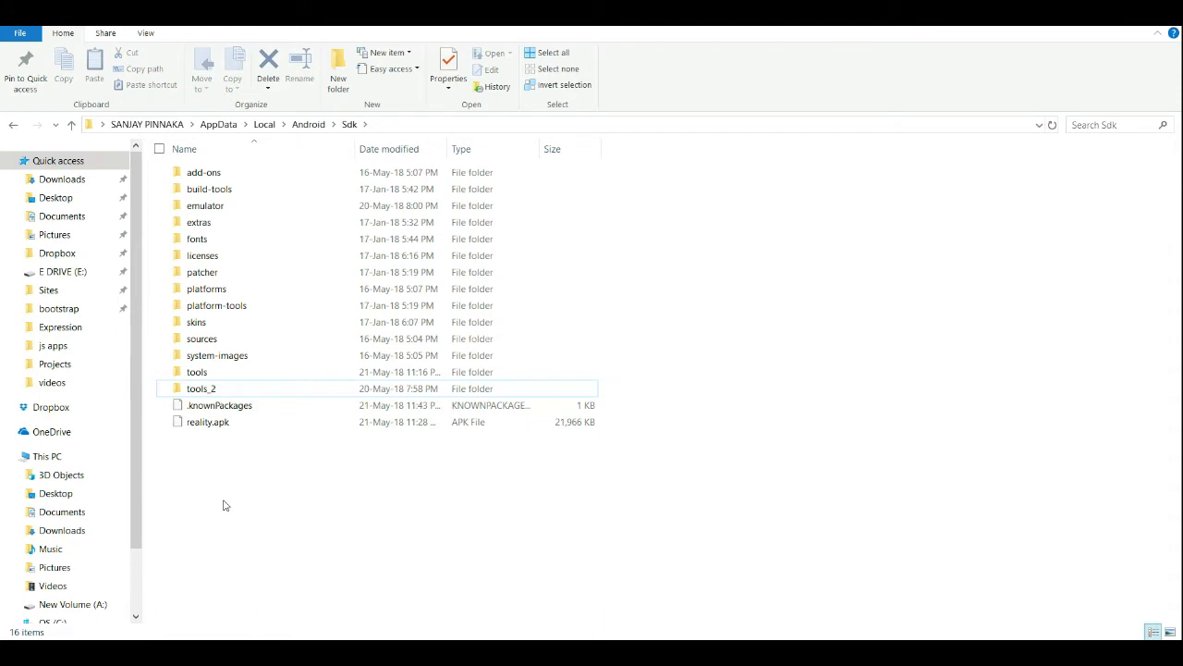
pyautogui.click(574, 124)
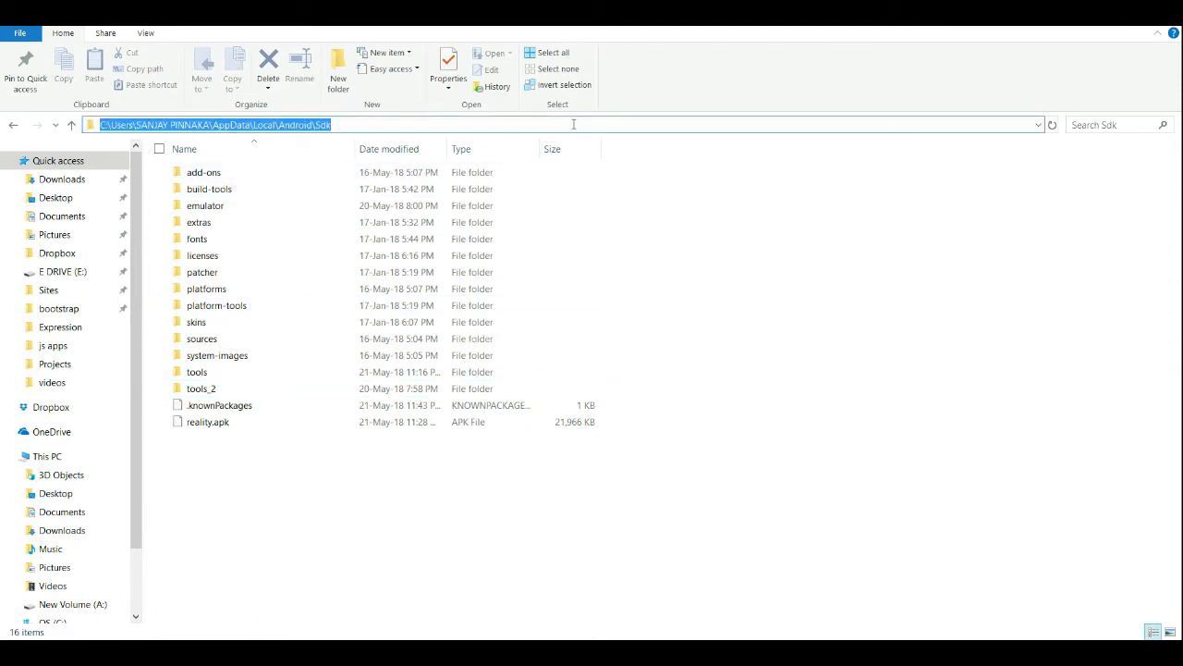
pyautogui.click(407, 553)
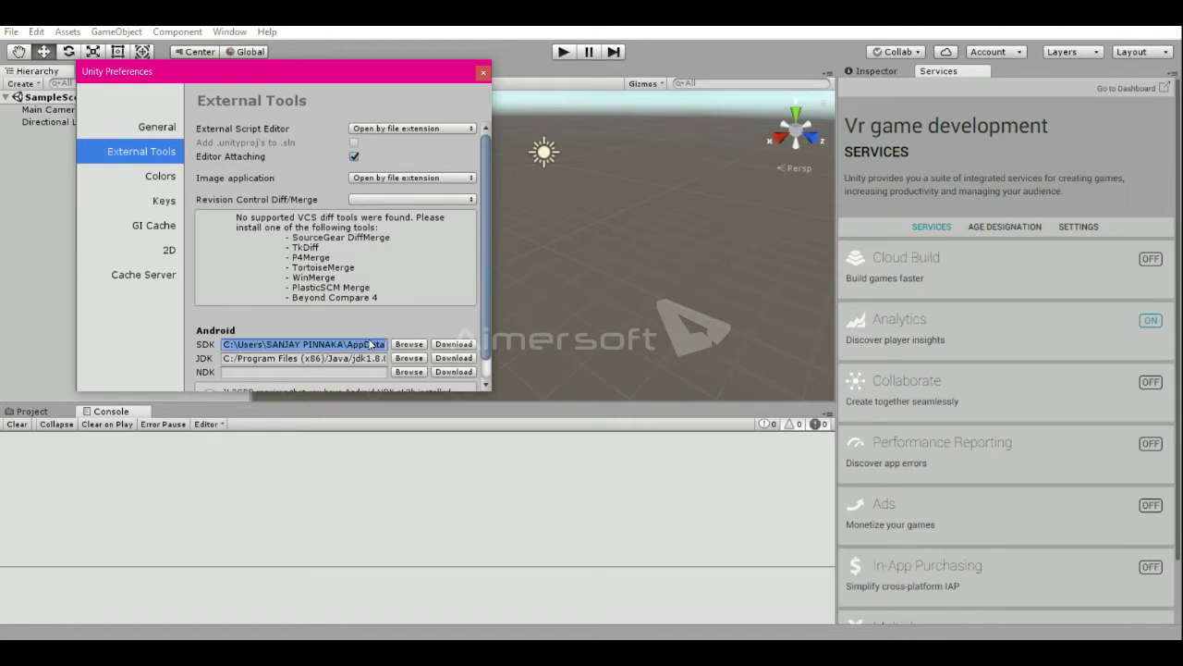
pyautogui.doubleClick(369, 343)
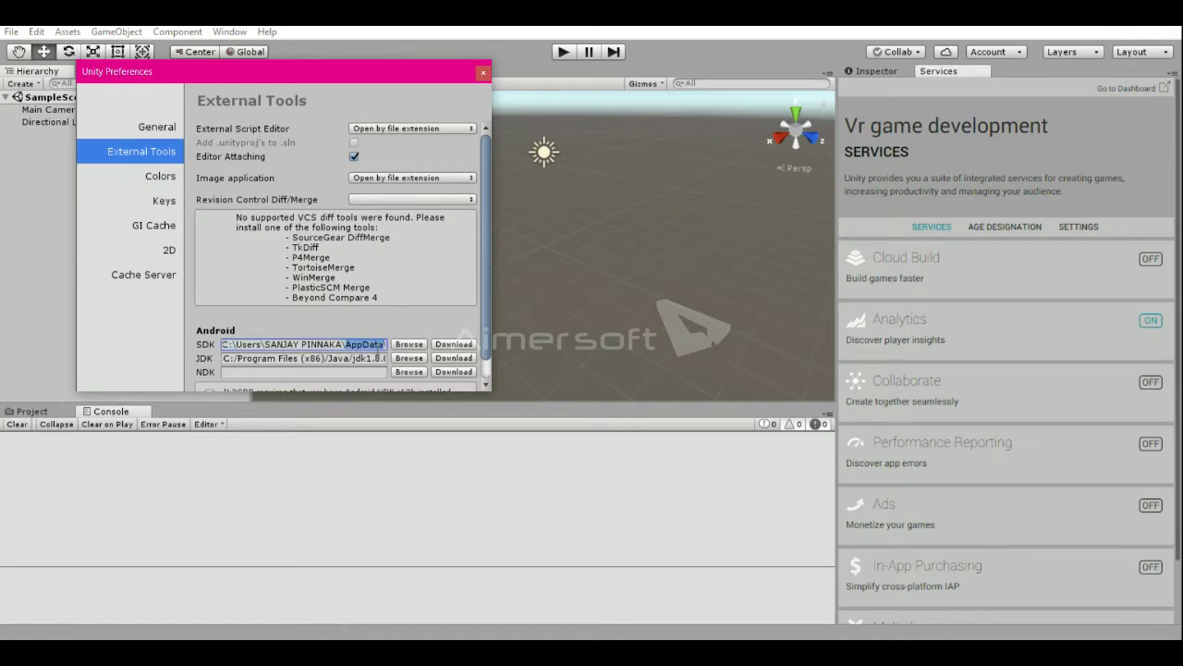
pyautogui.press('Tab')
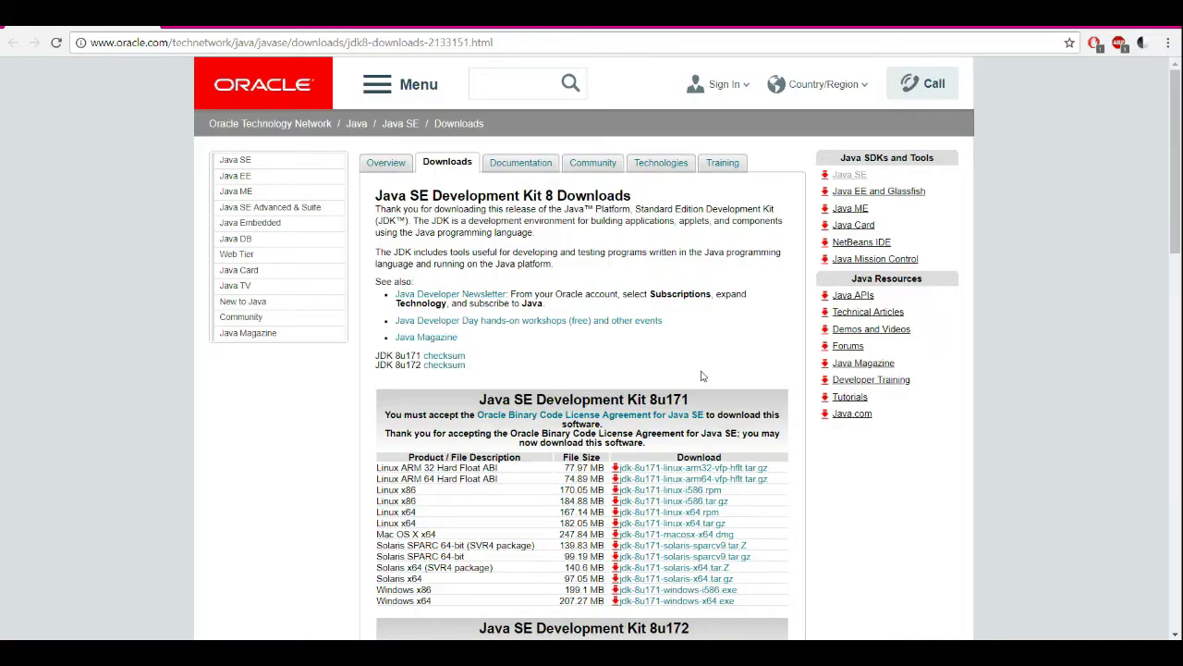
# Step: Scroll to the JDK 8u171 downloads table showing the Windows x64 package
pyautogui.scroll(-3, 700, 375)
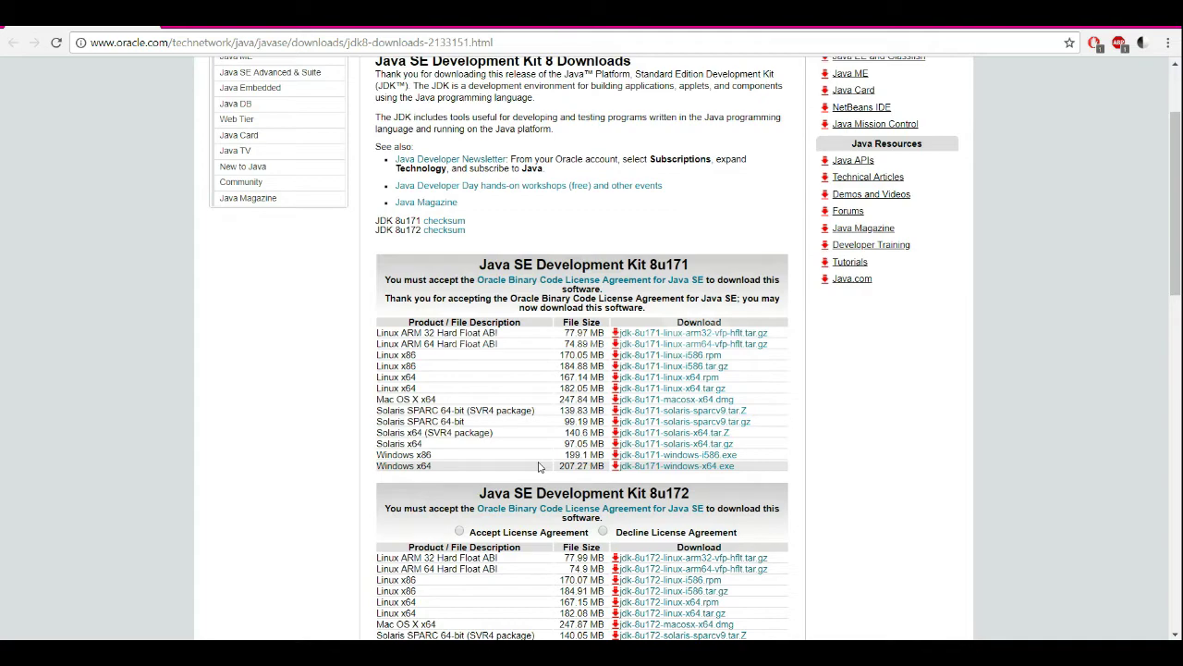
pyautogui.scroll(1, 540, 467)
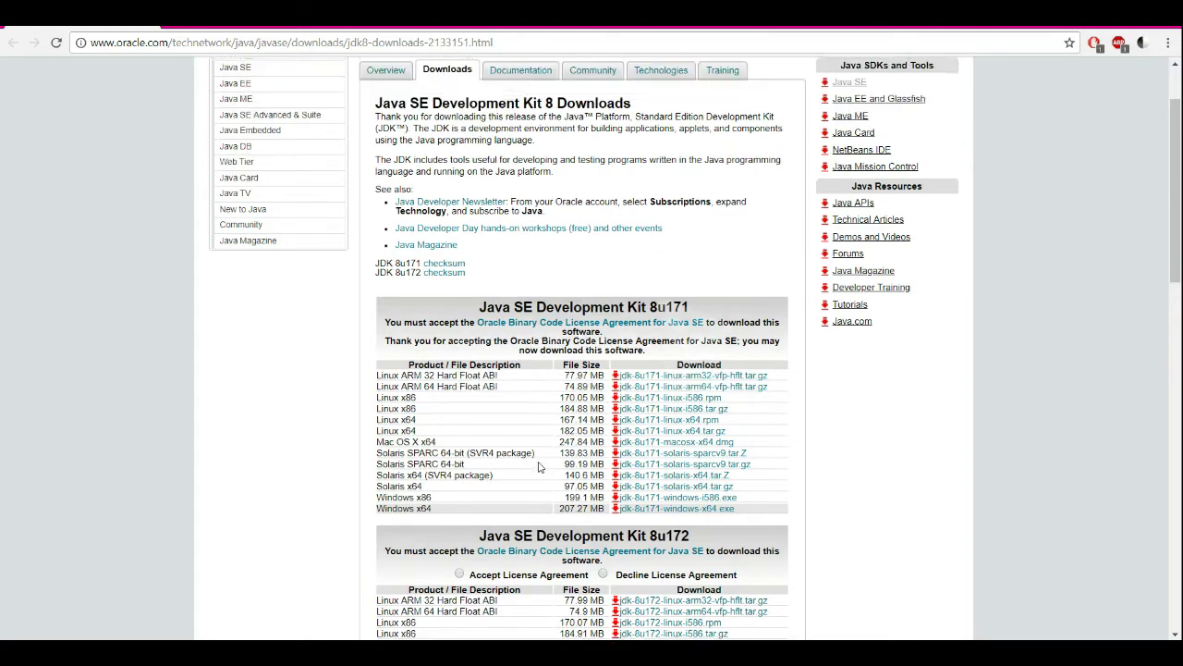
pyautogui.scroll(2, 539, 467)
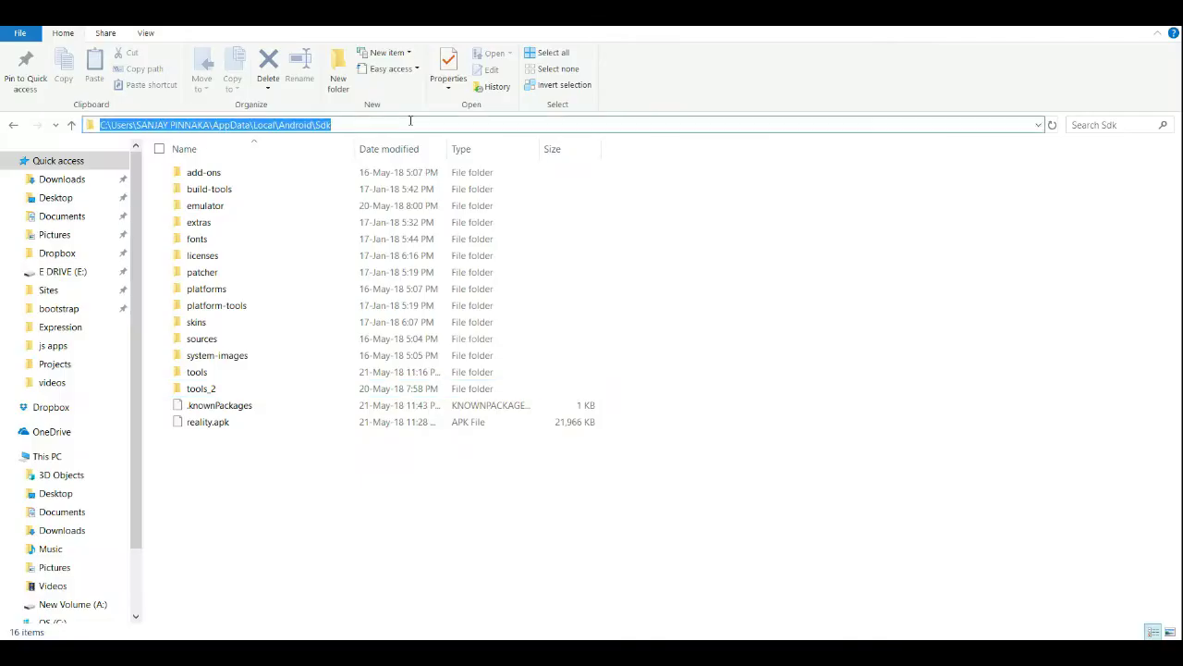
# Step: Navigate File Explorer to C:\Program Files (x86)\Java\jdk1.8.0_171 and reveal its full path
pyautogui.press('BackSpace')
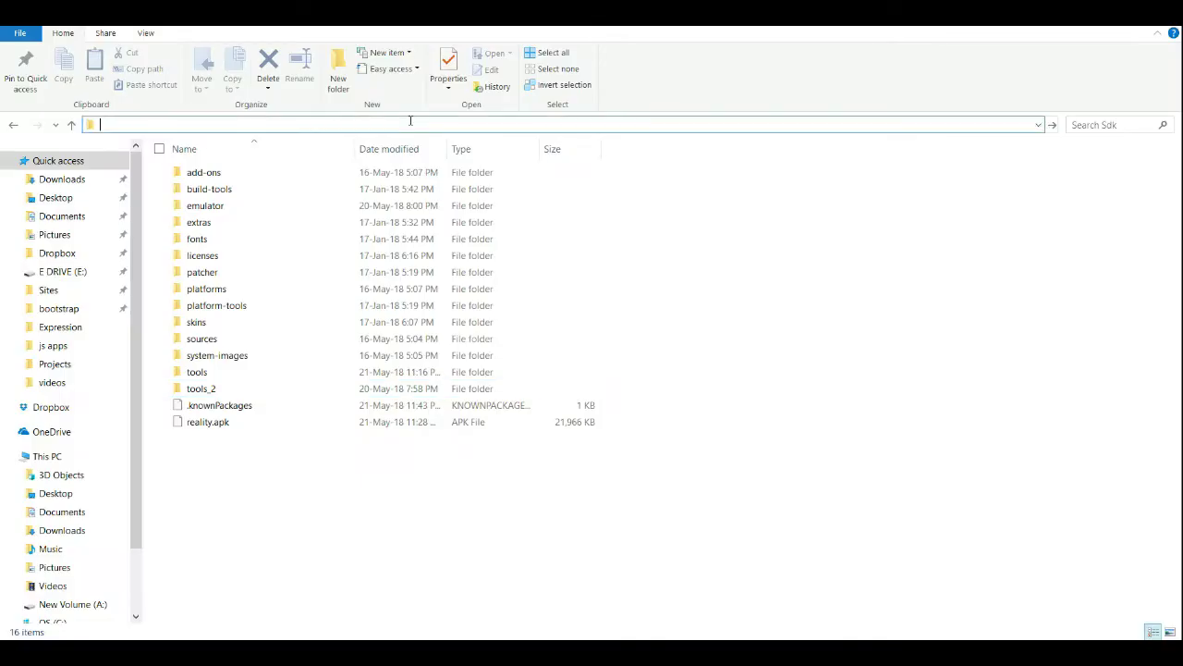
pyautogui.write('C:/Program Files (x86)/Java/jdk1.8.0_171')
pyautogui.press('Return')
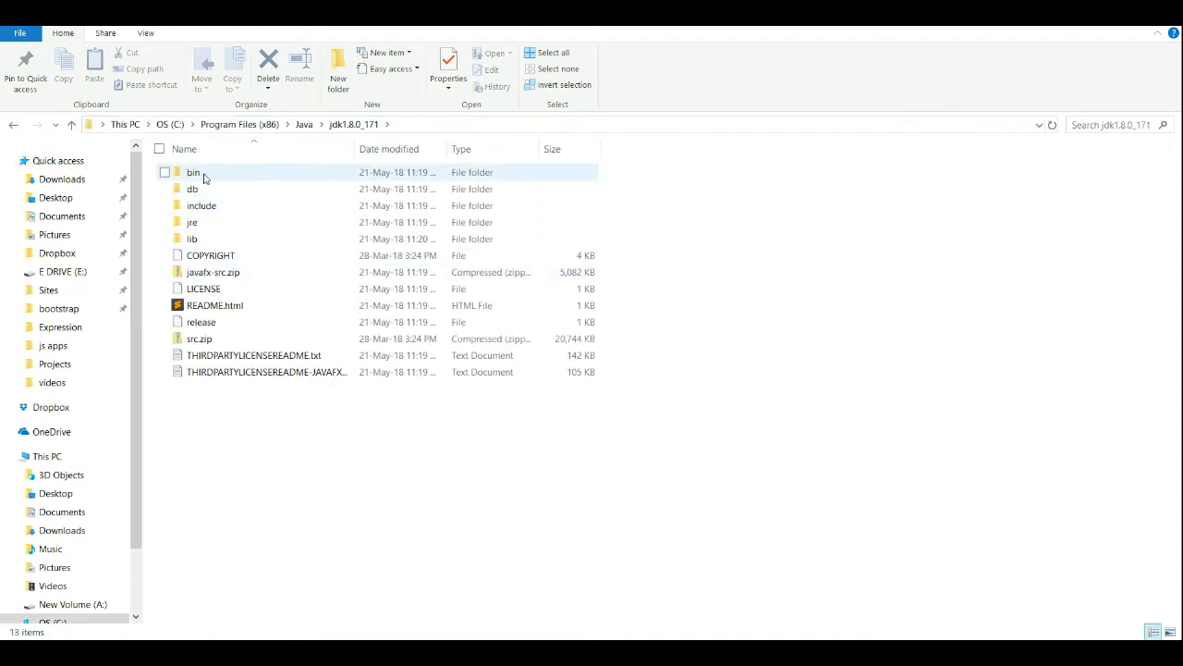
pyautogui.click(304, 124)
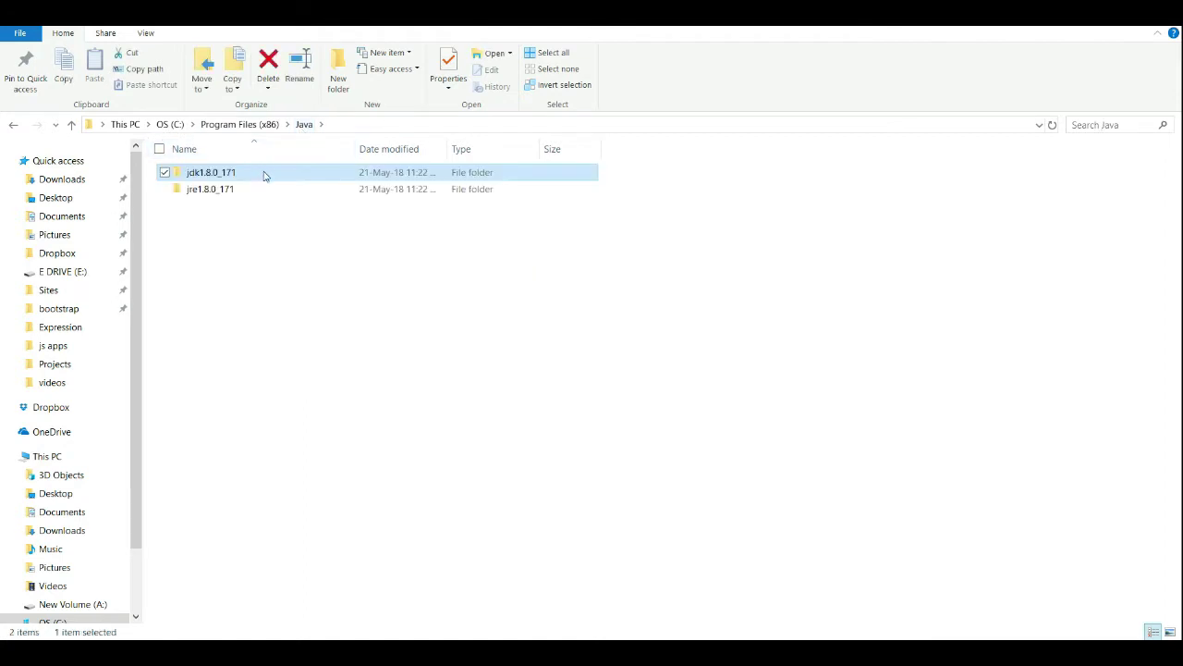
pyautogui.doubleClick(263, 176)
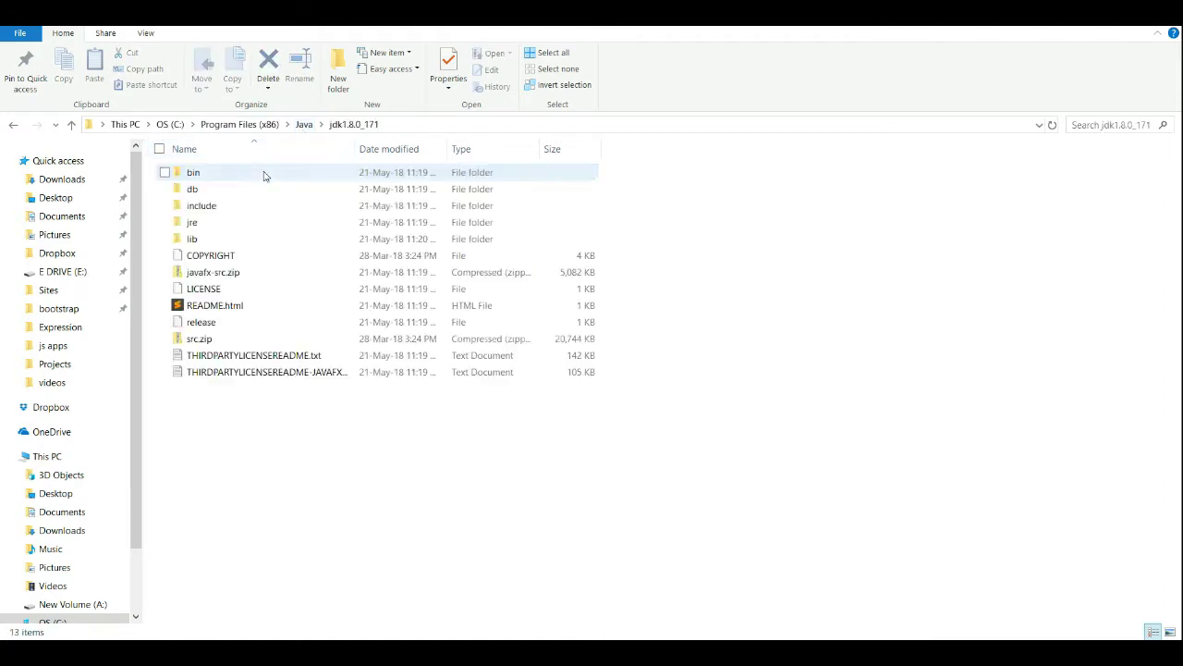
pyautogui.click(418, 125)
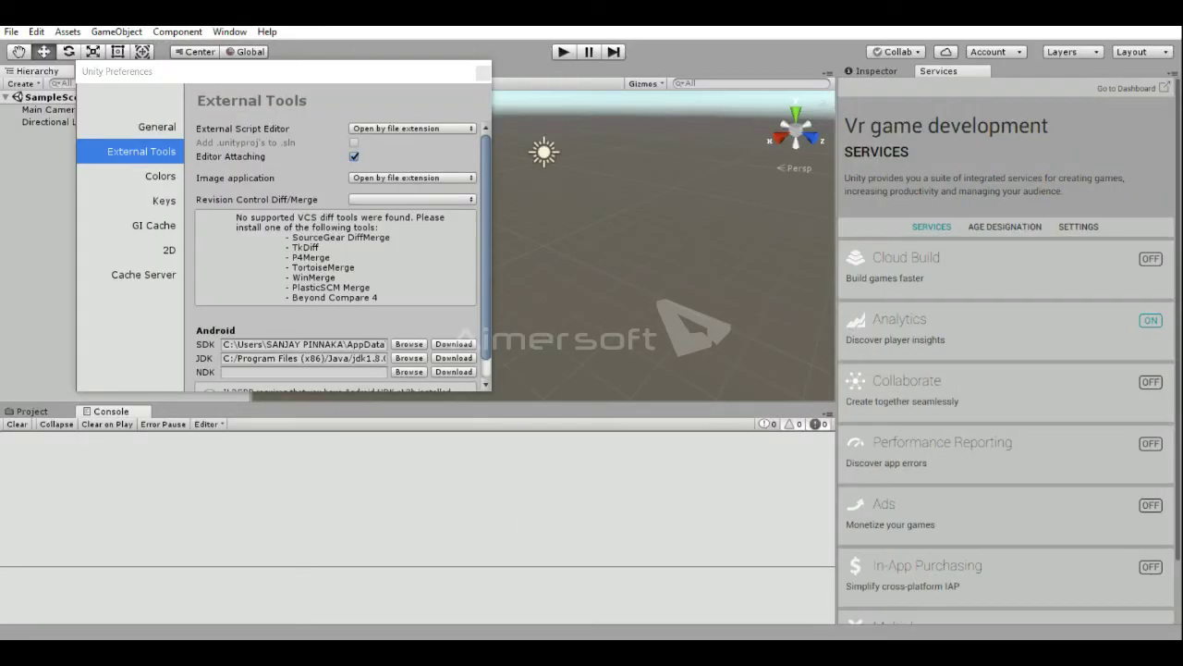
# Step: Return to Unity and close Preferences with the JDK path in place
pyautogui.hotkey('alt', 'Tab')
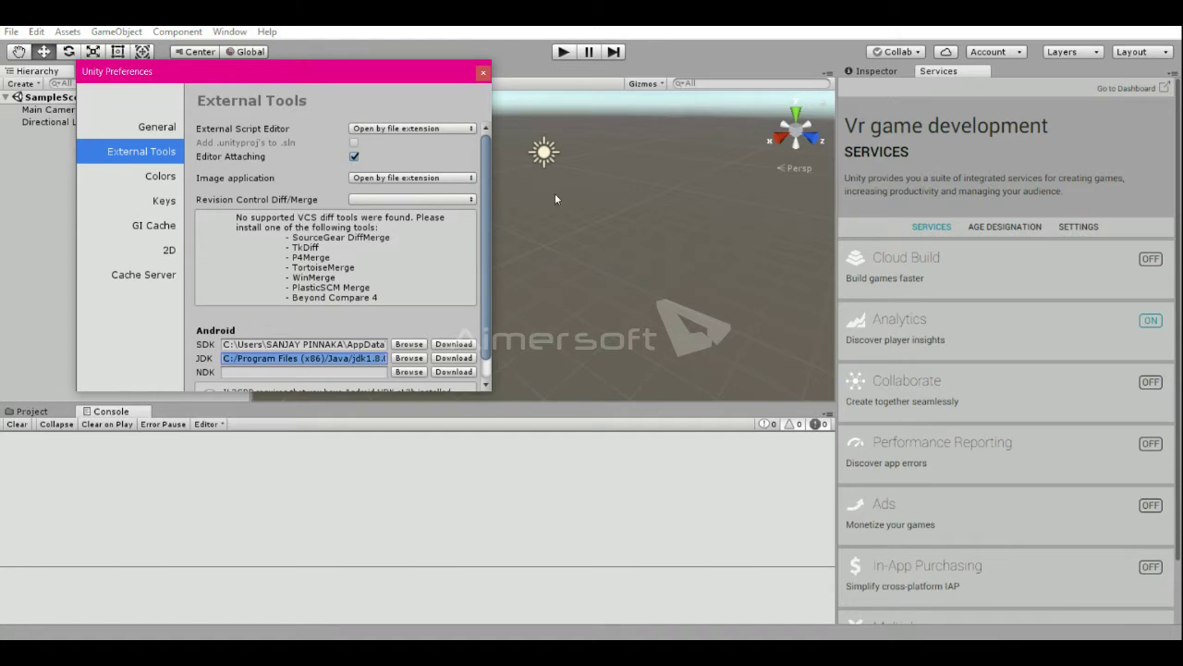
pyautogui.click(483, 74)
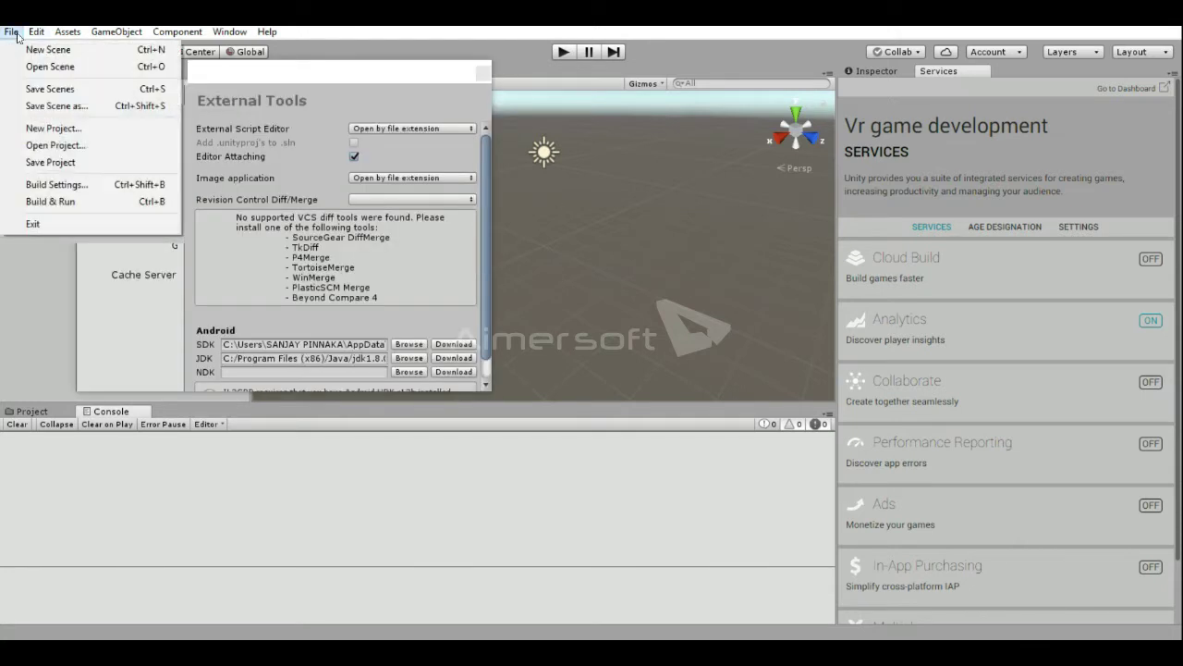
# Step: Switch the build platform to Android in Build Settings and bring up its Player Settings
pyautogui.click(59, 186)
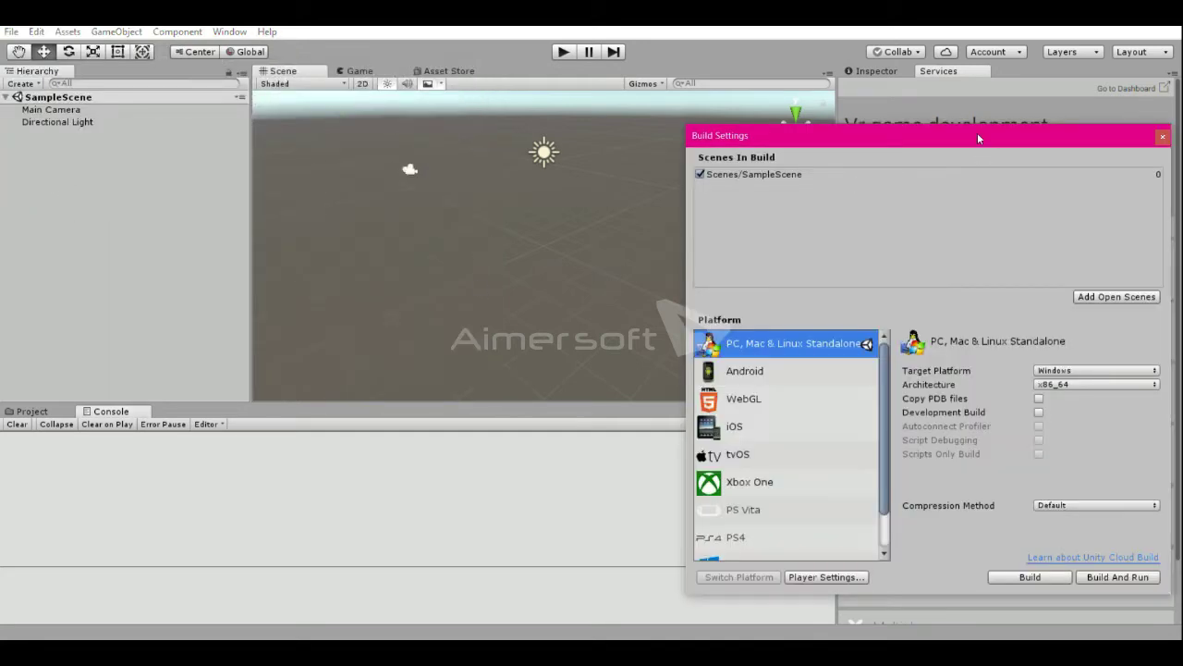
pyautogui.moveTo(977, 132); pyautogui.dragTo(619, 16)
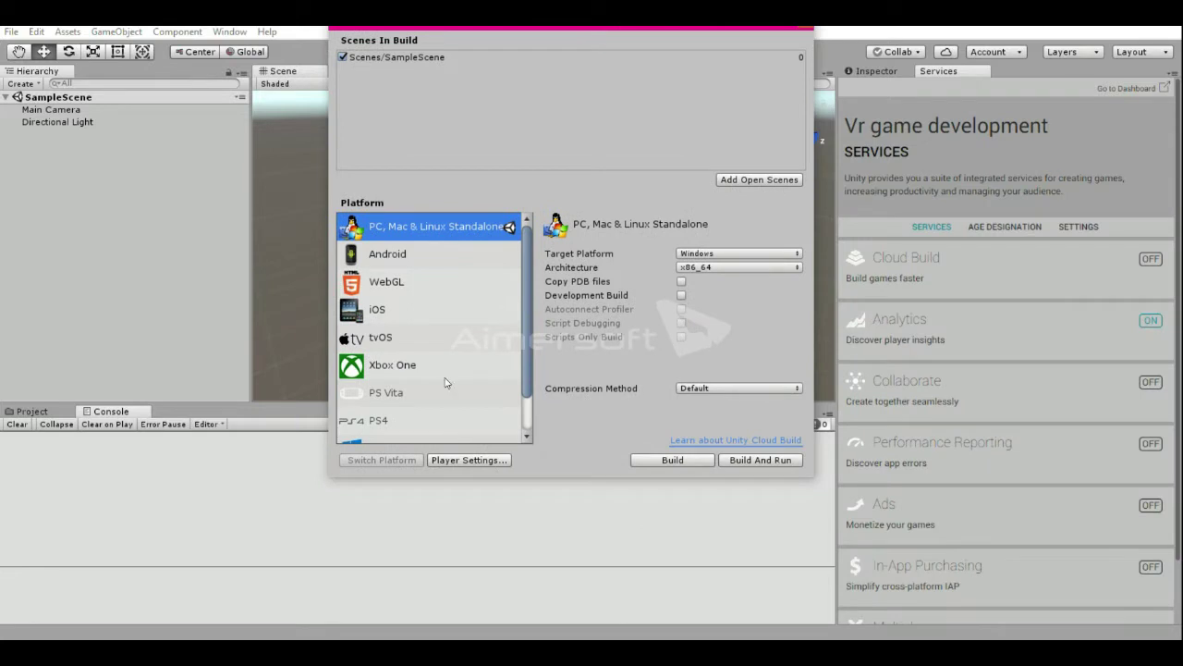
pyautogui.click(410, 254)
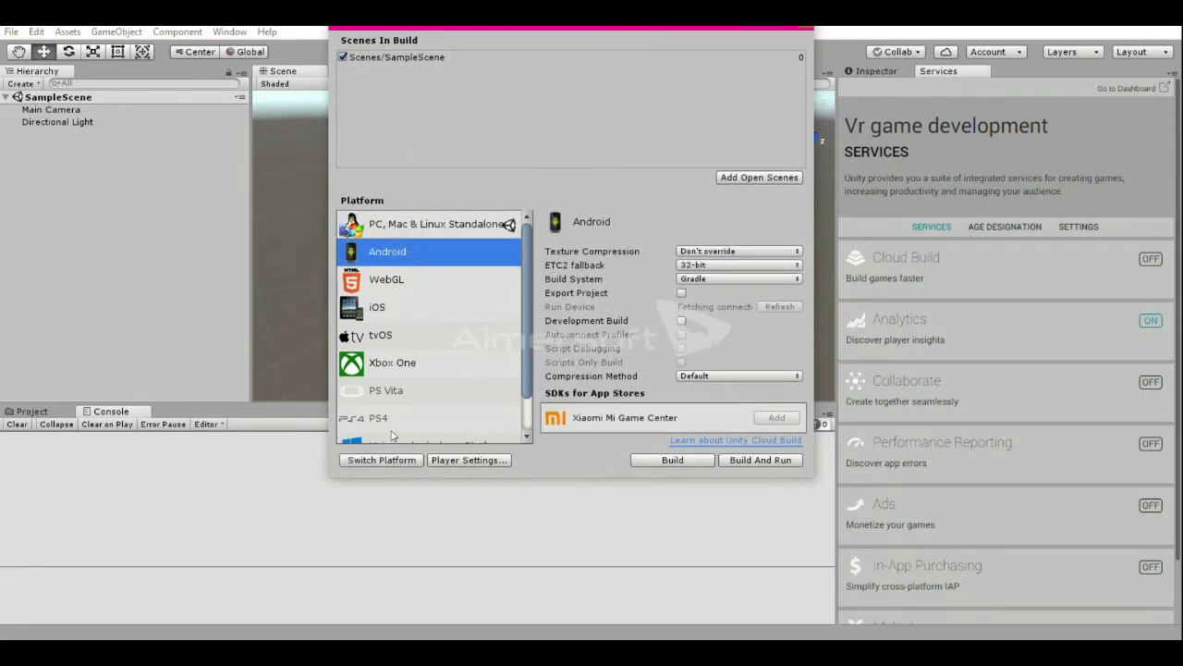
pyautogui.click(395, 465)
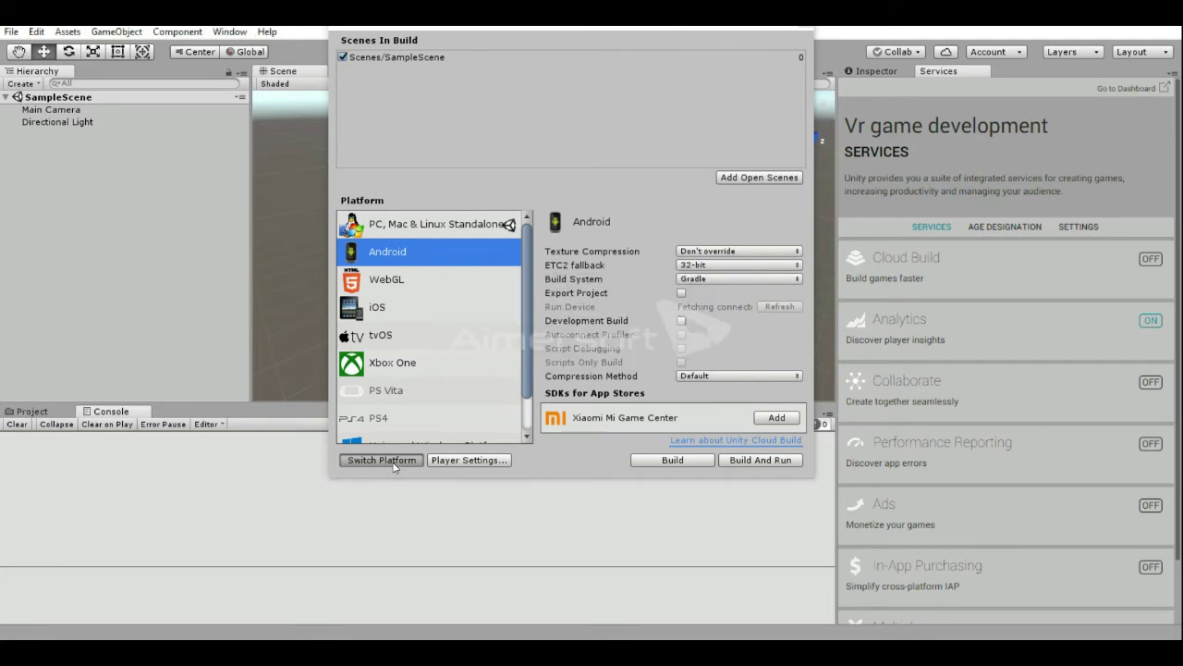
pyautogui.click(469, 464)
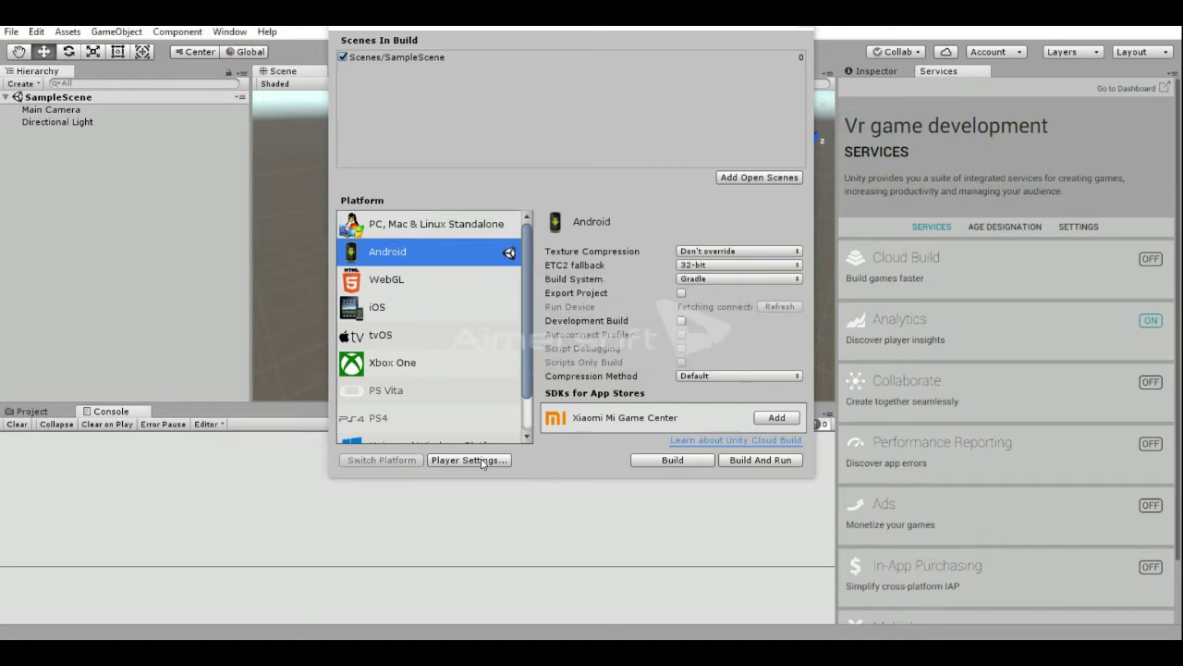
pyautogui.click(469, 459)
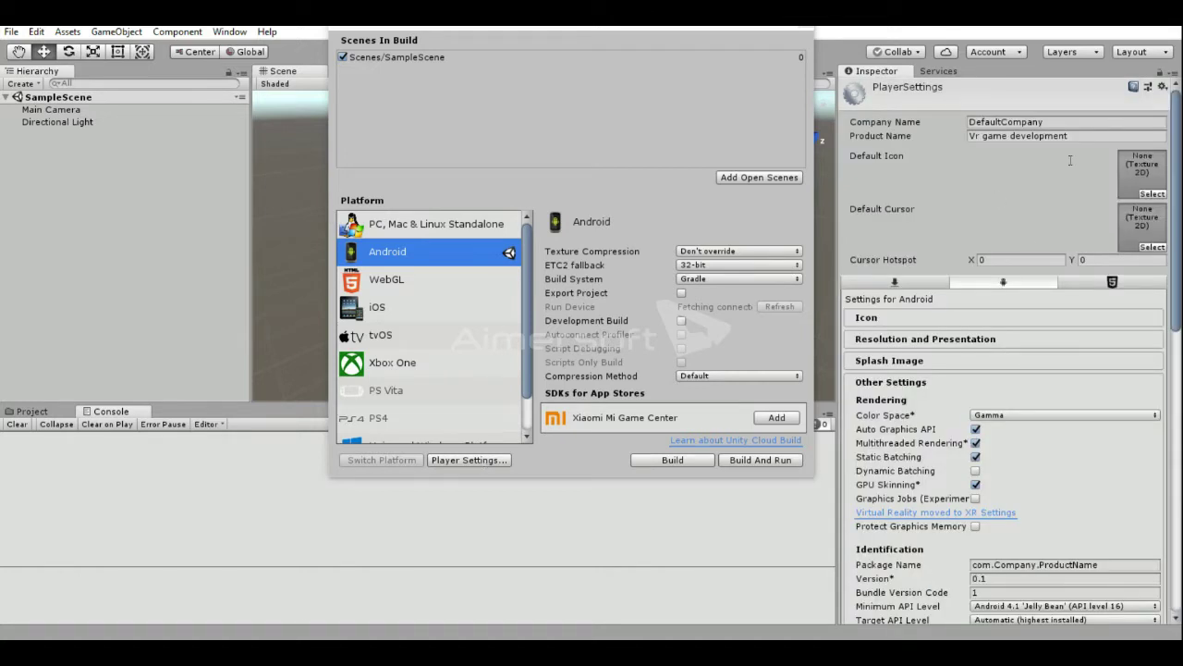
# Step: Set the Player Settings Company Name to minielectronichub
pyautogui.scroll(-2, 1012, 381)
pyautogui.scroll(-1, 1012, 381)
pyautogui.scroll(3, 1012, 381)
pyautogui.doubleClick(1075, 122)
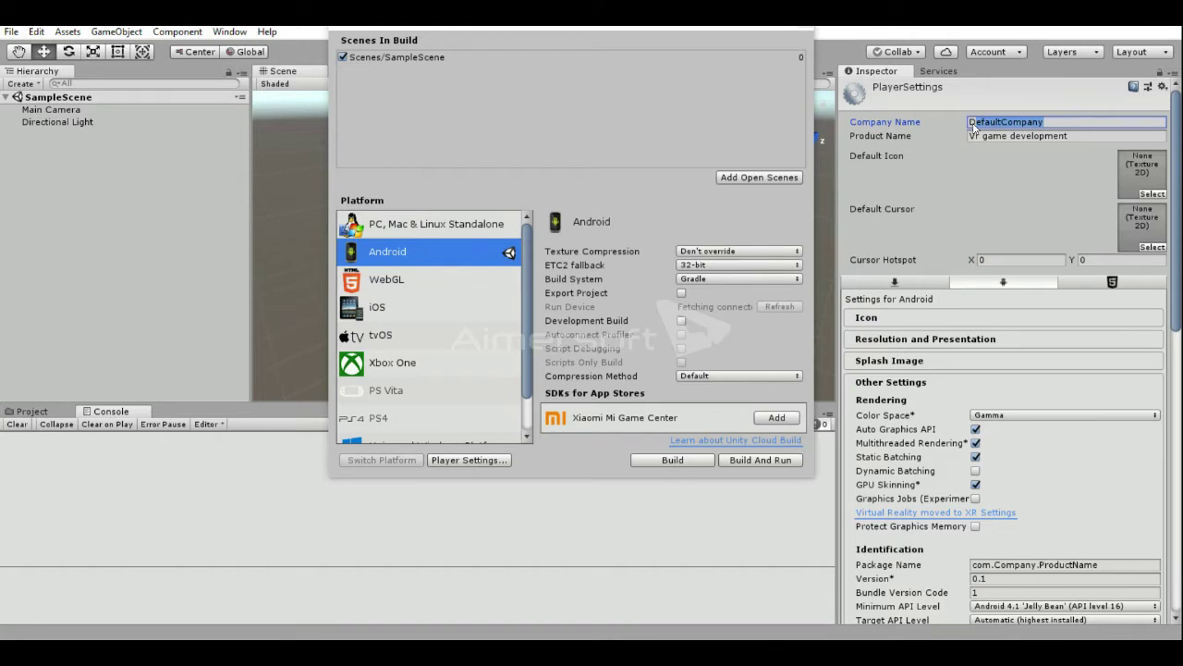
pyautogui.press('BackSpace')
pyautogui.write('V')
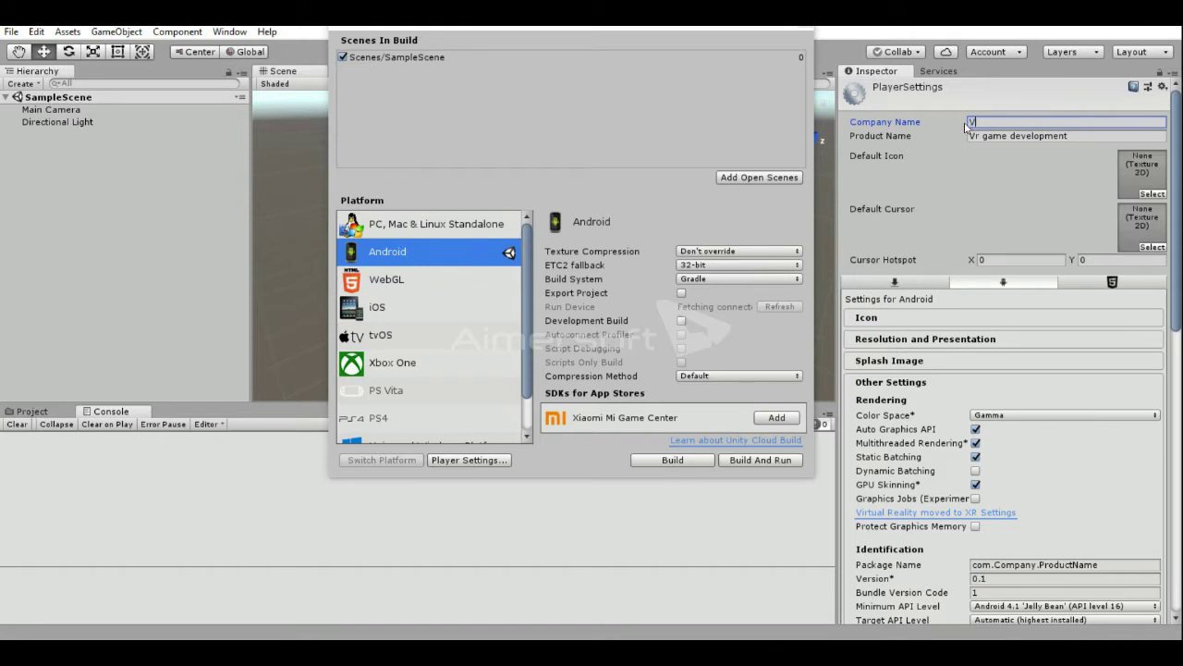
pyautogui.press('BackSpace')
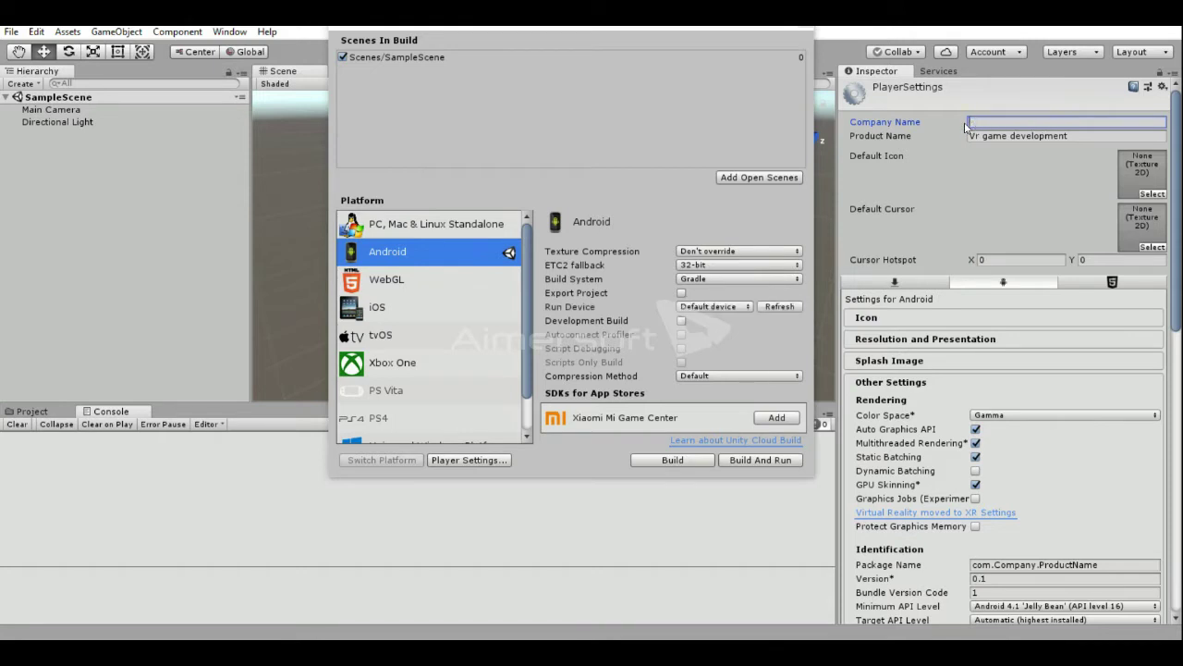
pyautogui.write('minielec')
pyautogui.write('tronichub')
pyautogui.click(1077, 139)
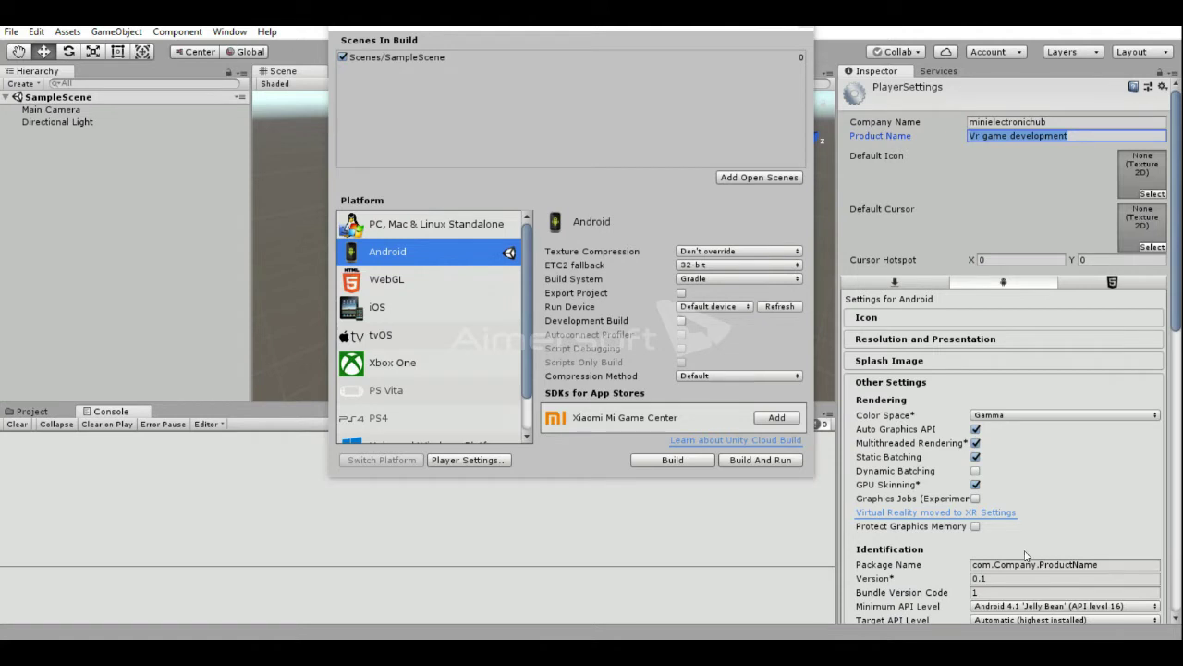
# Step: Change the Package Name to com.Minielectronichub.Vr
pyautogui.scroll(-2, 1040, 559)
pyautogui.scroll(-1, 1040, 547)
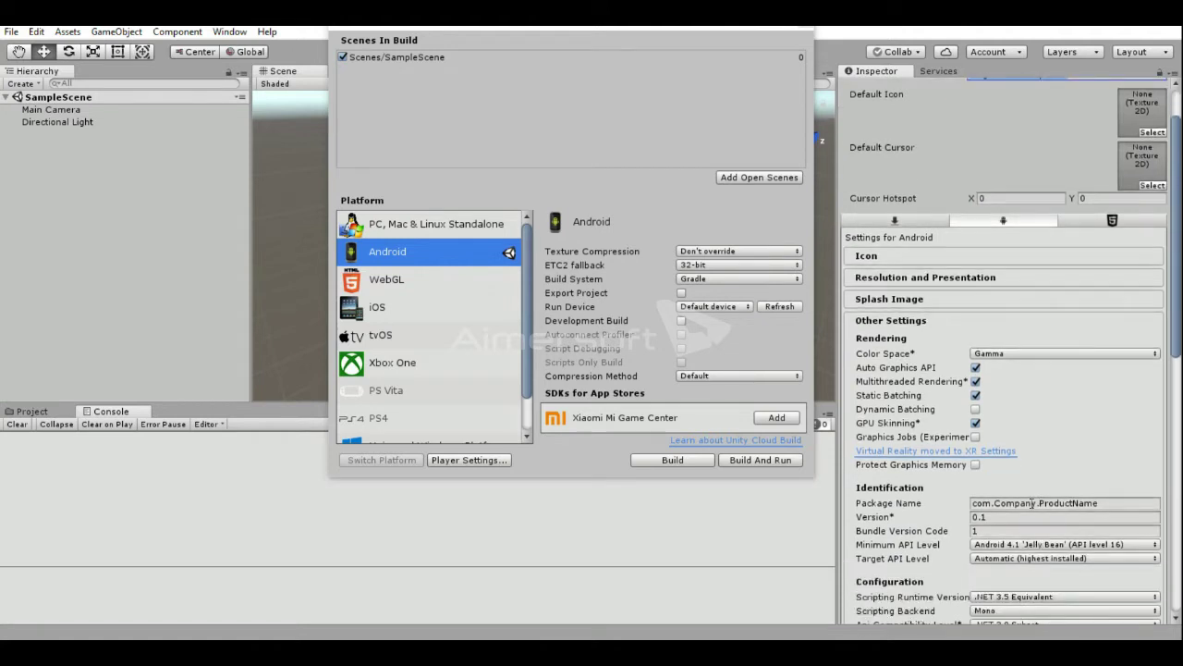
pyautogui.click(1037, 503)
pyautogui.press('BackSpace')
pyautogui.write('c')
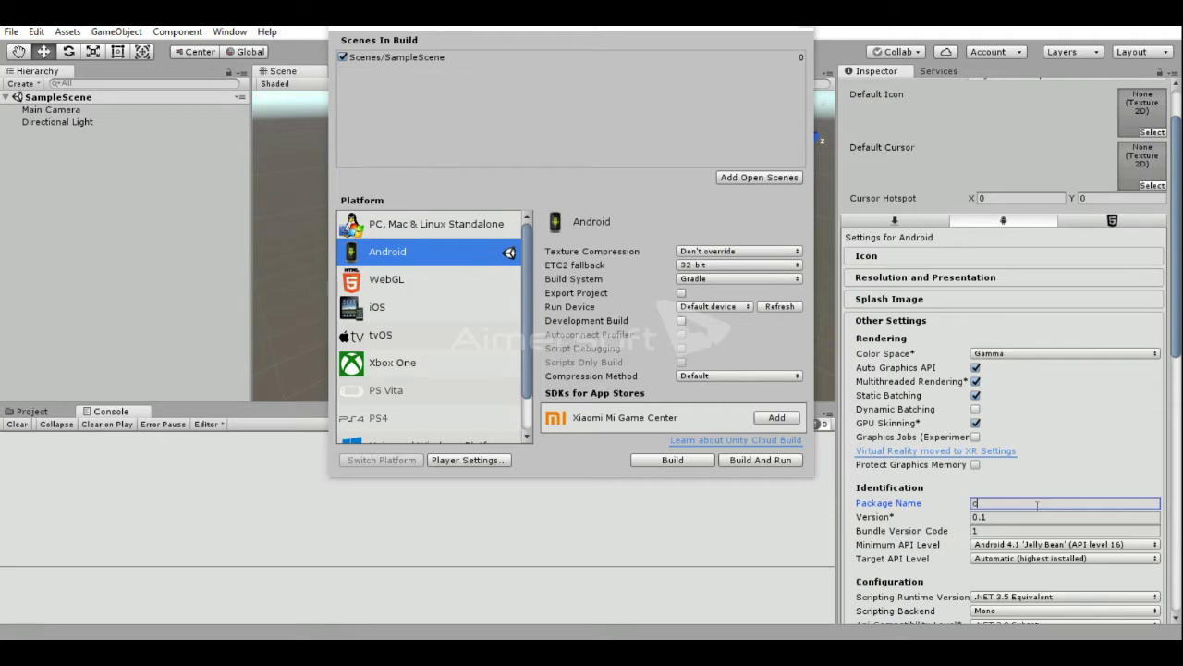
pyautogui.write('om.Minielectronichub.Vr')
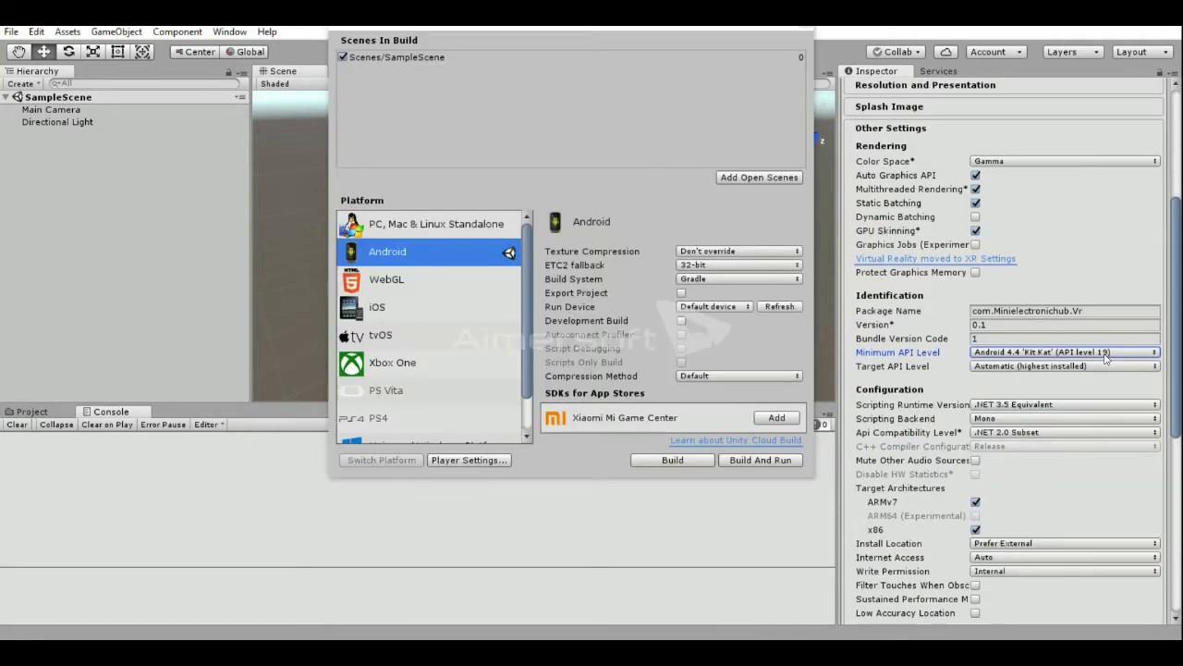
# Step: Set Minimum API Level to Android 4.4 KitKat and keep .NET 2.0 Subset compatibility
pyautogui.click(1063, 352)
pyautogui.click(1086, 419)
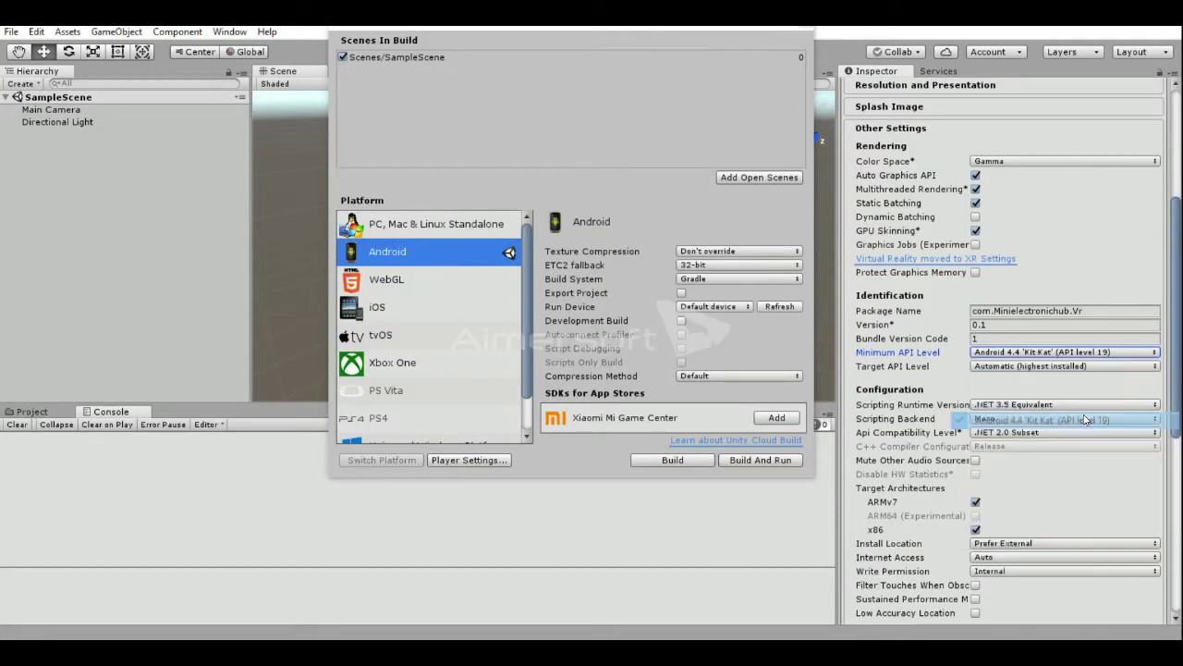
pyautogui.scroll(-2, 1087, 416)
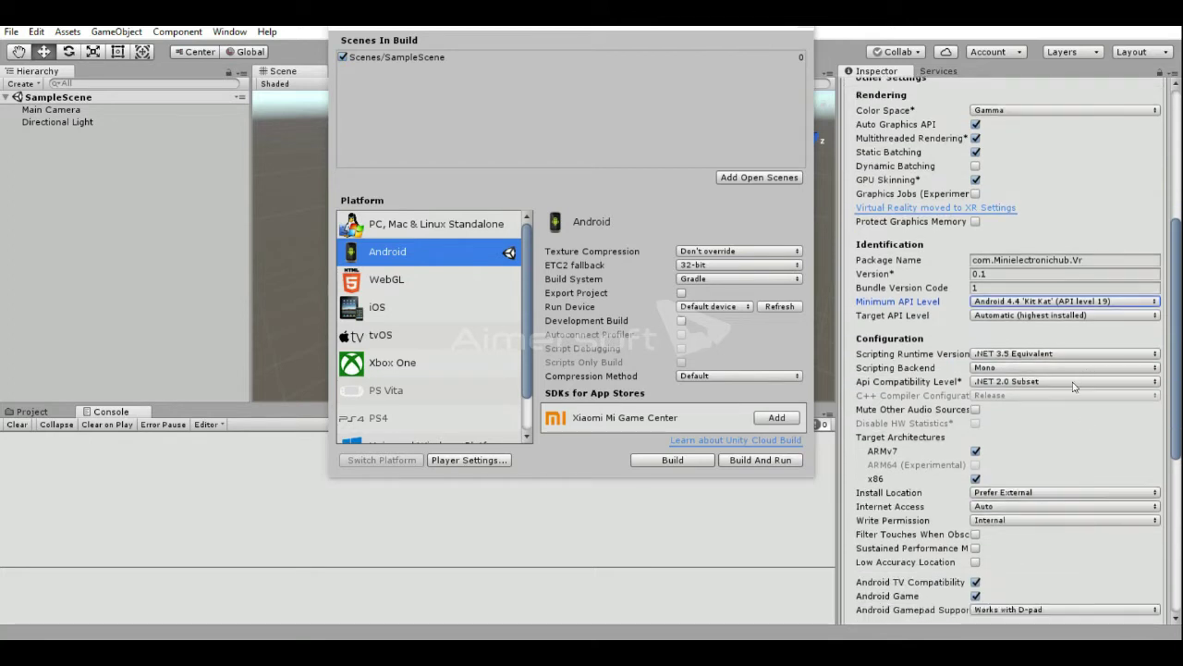
pyautogui.scroll(-2, 1075, 386)
pyautogui.click(1047, 339)
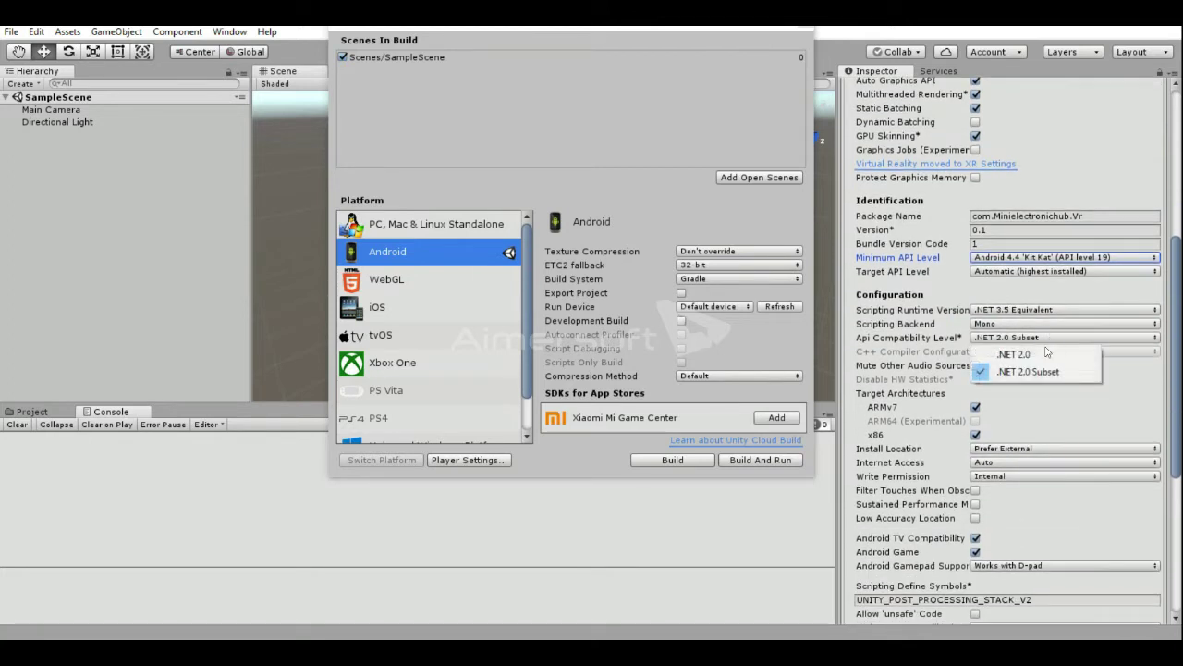
pyautogui.click(1026, 370)
# Step: Review the remaining Player Settings, then bring up the Google VR Android quickstart page
pyautogui.scroll(-3, 1045, 421)
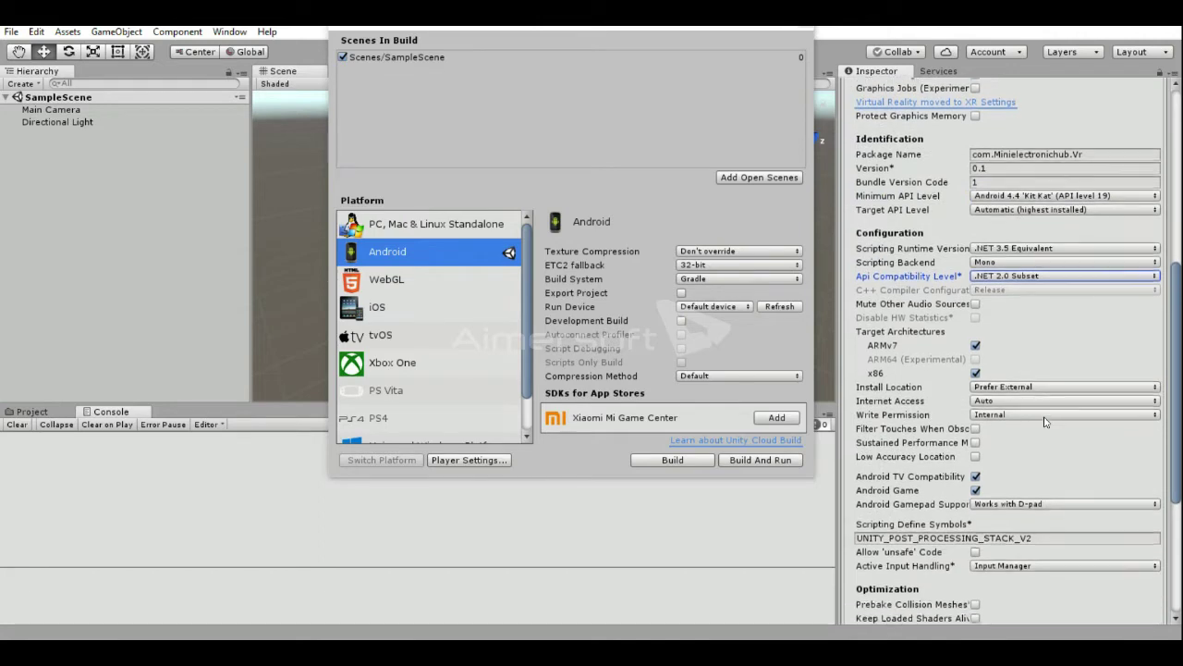
pyautogui.scroll(-2, 1044, 421)
pyautogui.scroll(-2, 1044, 421)
pyautogui.scroll(-2, 1045, 422)
pyautogui.scroll(-2, 1045, 422)
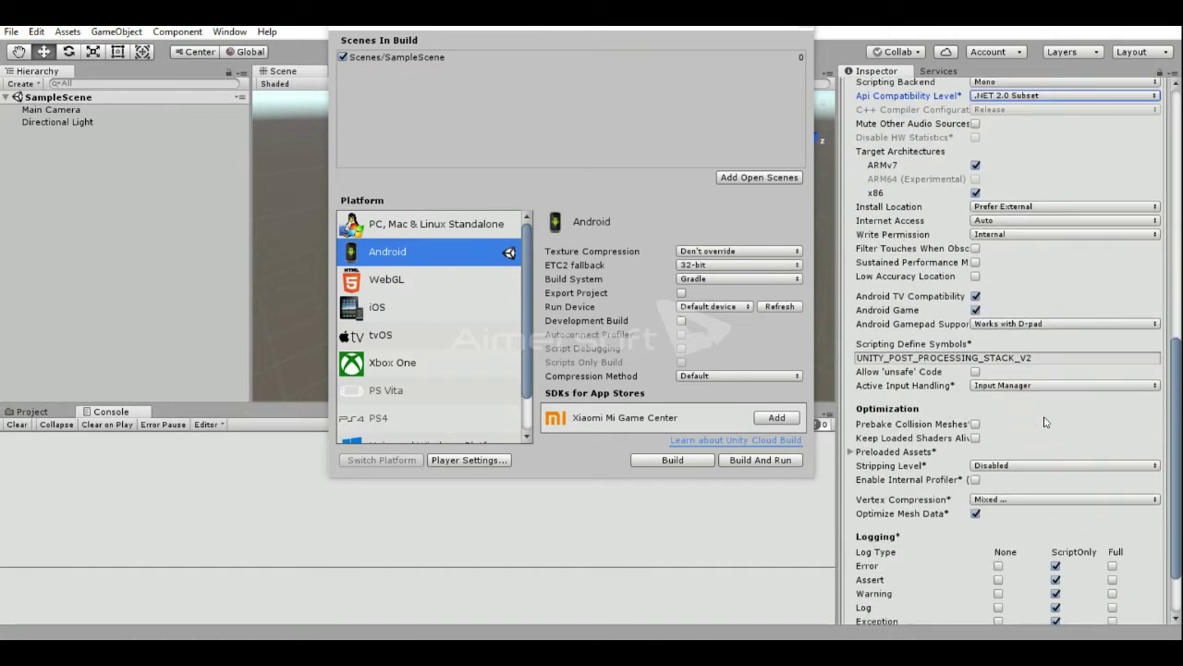
pyautogui.scroll(2, 1045, 422)
pyautogui.scroll(3, 1044, 422)
pyautogui.scroll(3, 1044, 421)
pyautogui.scroll(3, 1045, 422)
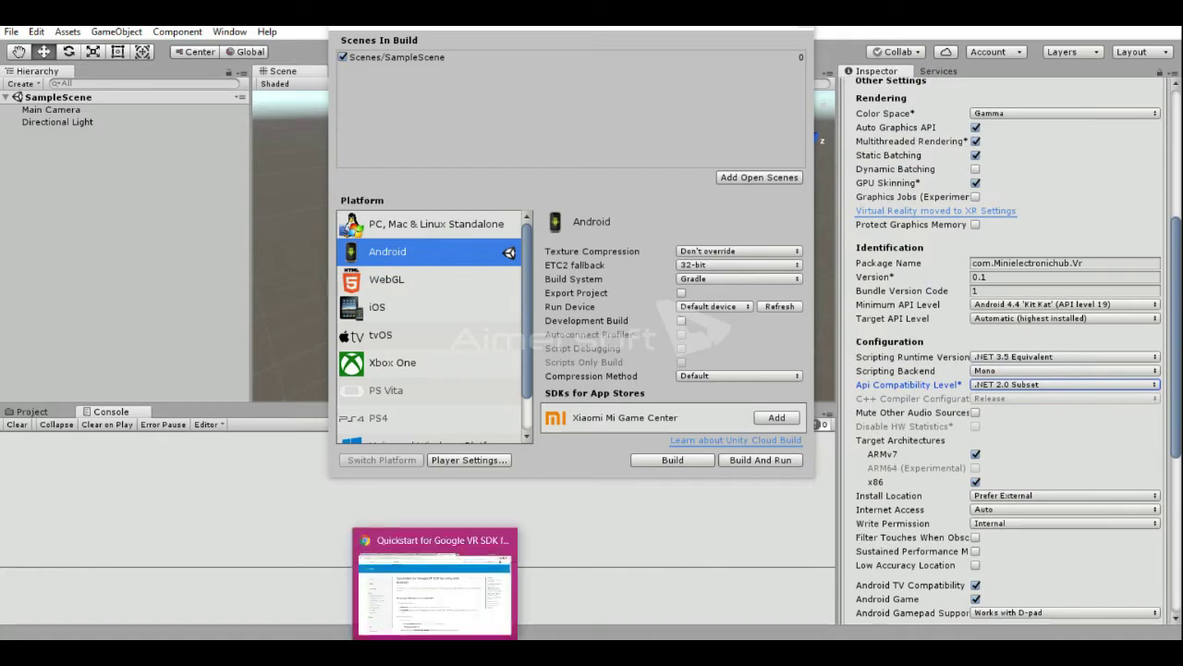
pyautogui.click(435, 582)
# Step: Reach the Unity Downloads and Samples page, then show GoogleVRForUnity 1.120.0 in Downloads
pyautogui.scroll(-2, 389, 314)
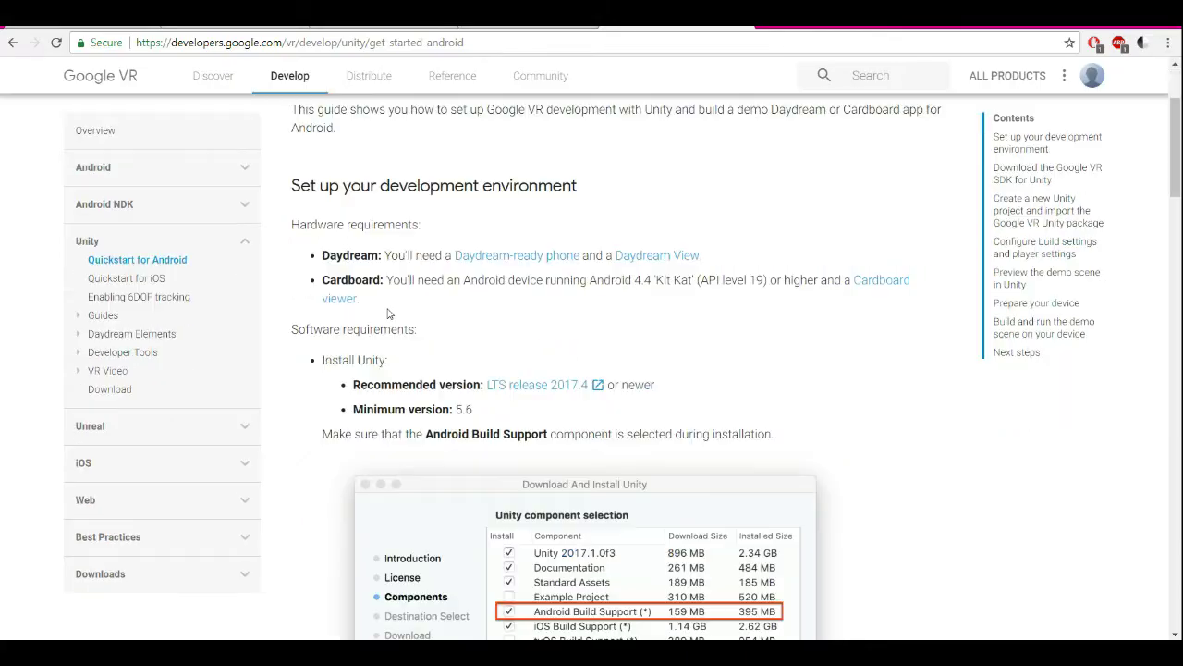
pyautogui.scroll(2, 389, 314)
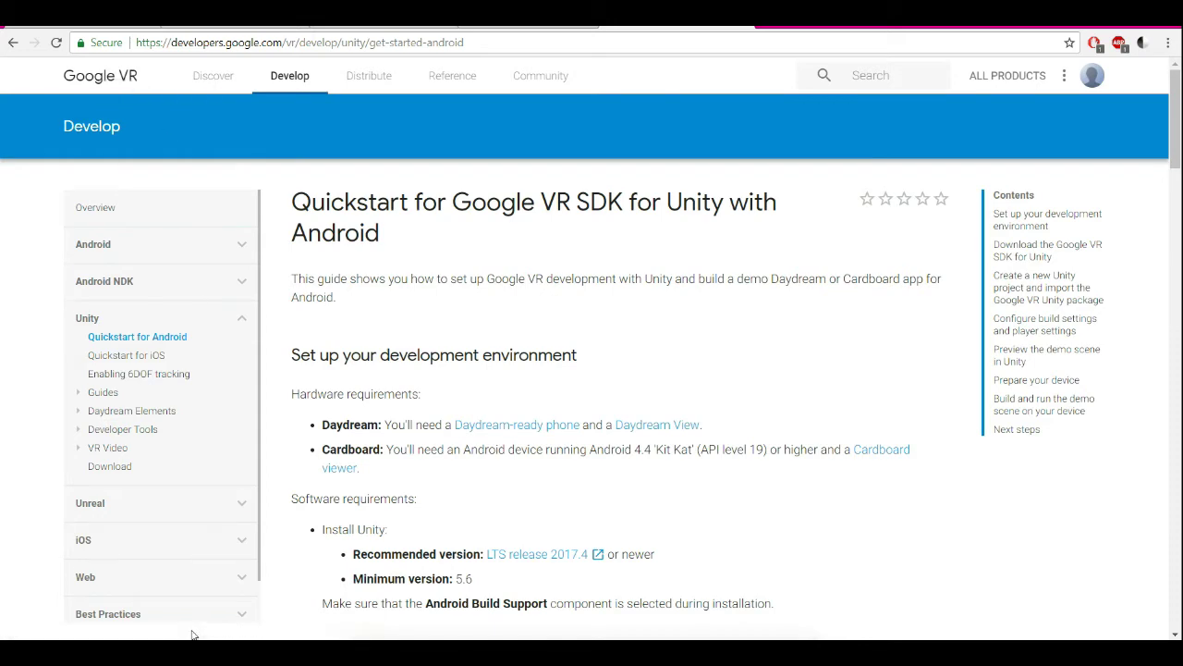
pyautogui.scroll(-3, 191, 610)
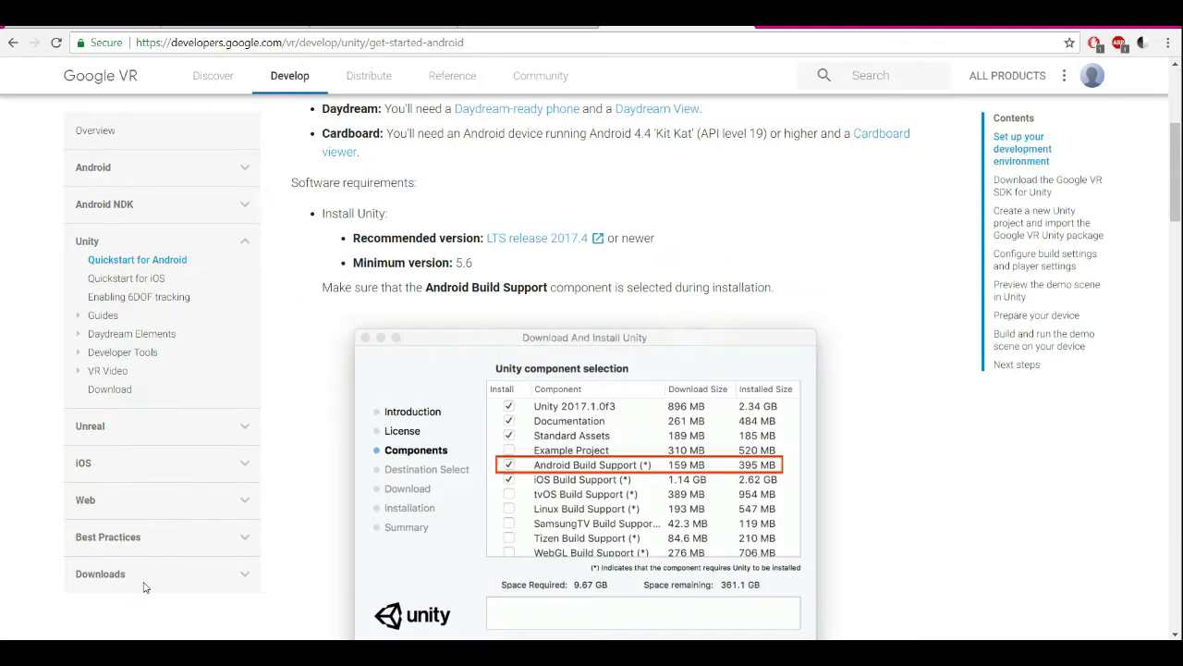
pyautogui.click(240, 581)
pyautogui.scroll(-1, 240, 581)
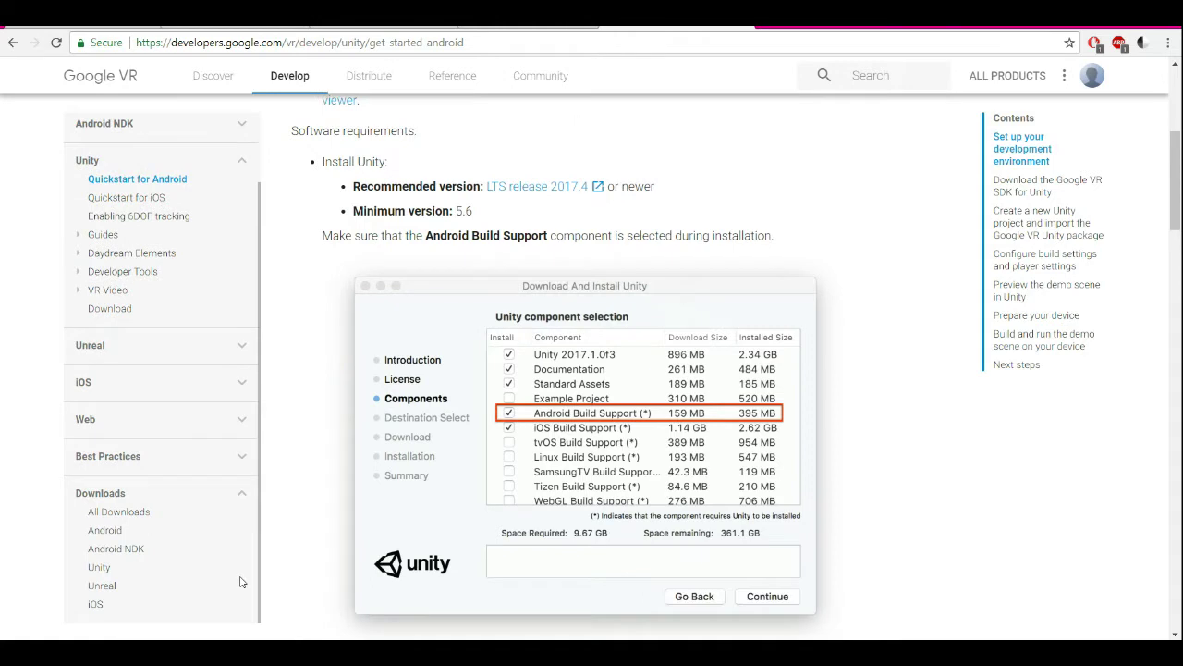
pyautogui.click(103, 570)
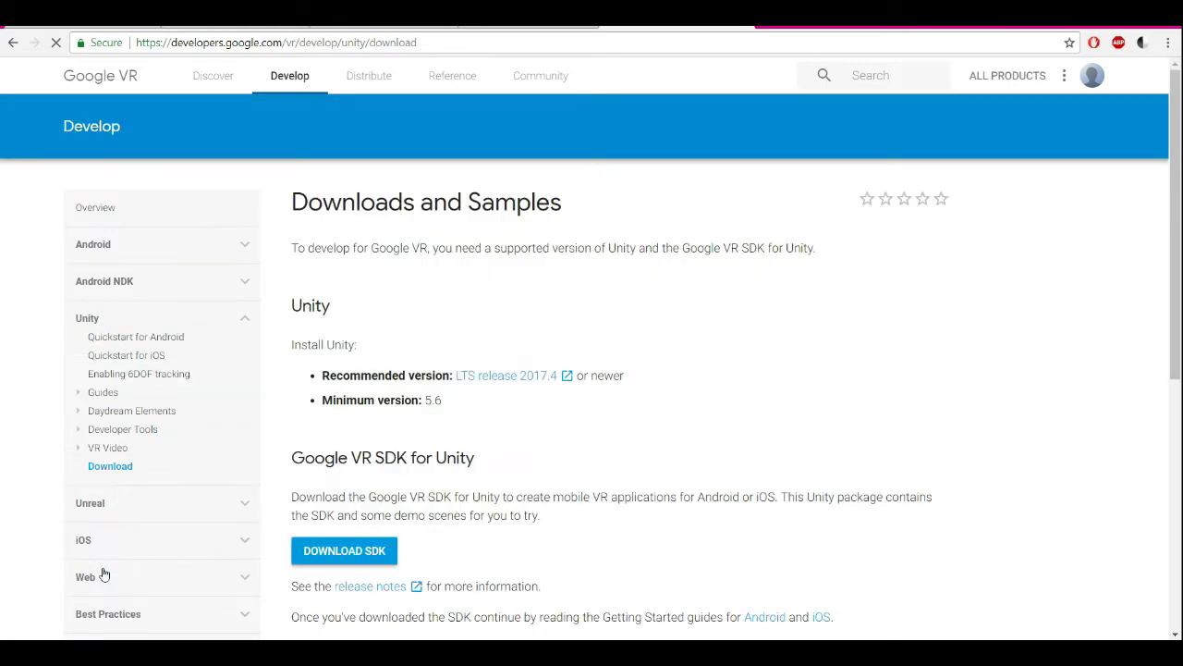
pyautogui.scroll(-2, 376, 451)
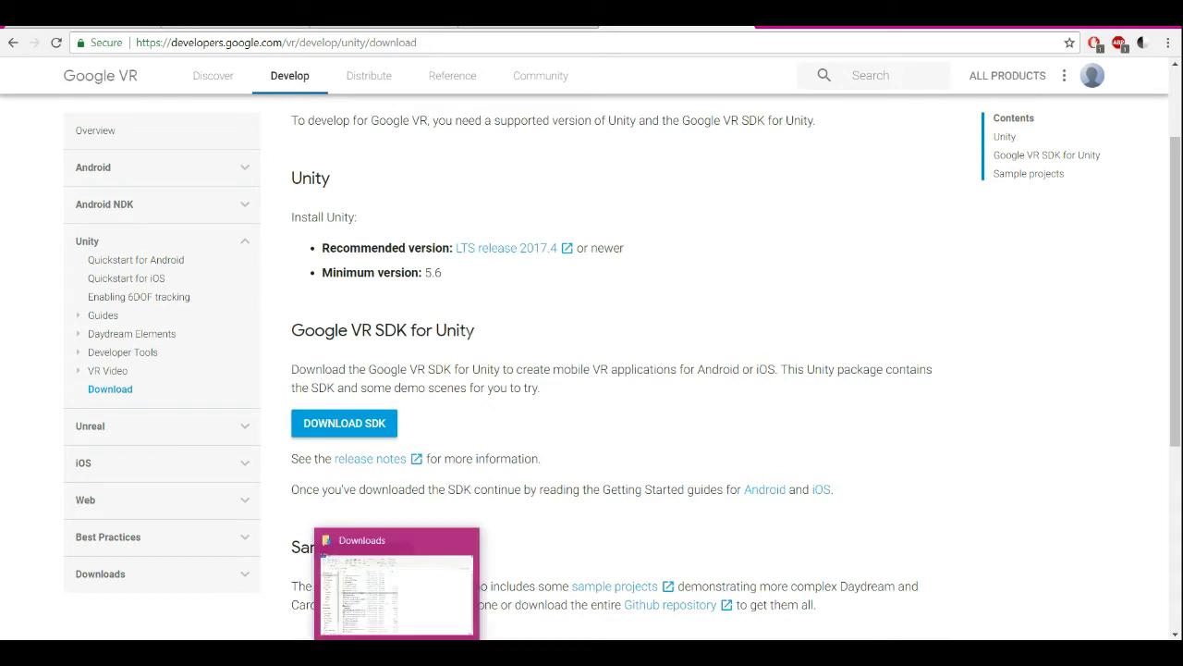
pyautogui.click(396, 597)
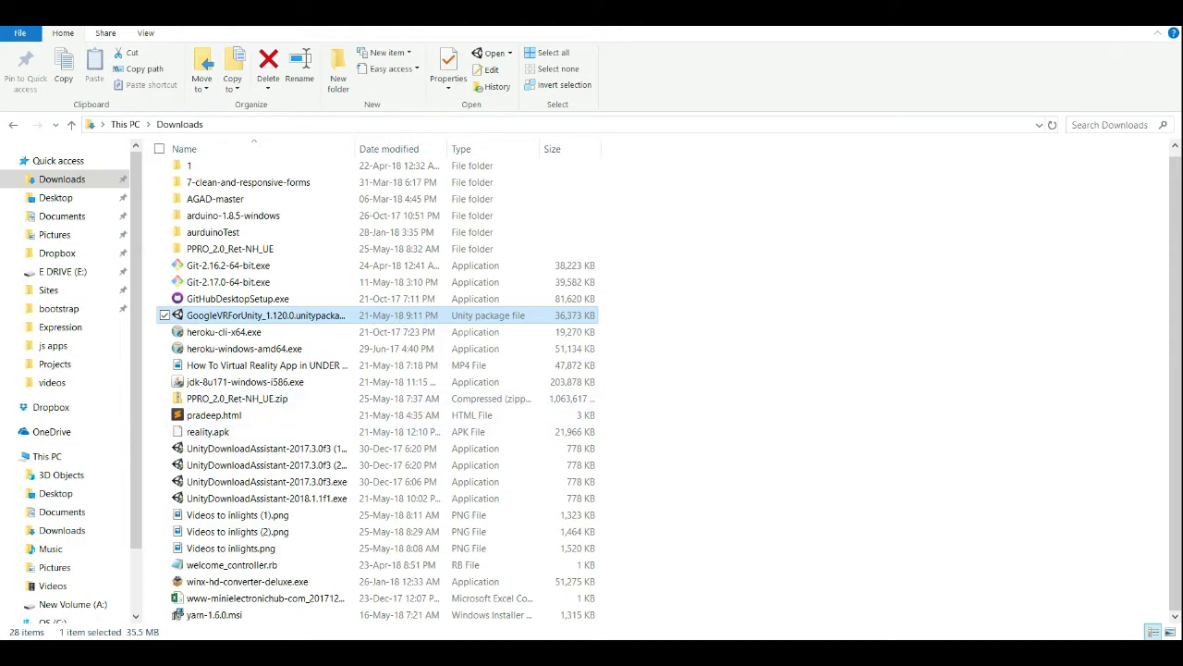
# Step: Close Build Settings and drag GoogleVRForUnity_1.120.0.unitypackage from Downloads into Unity's Assets
pyautogui.press('super+Down')
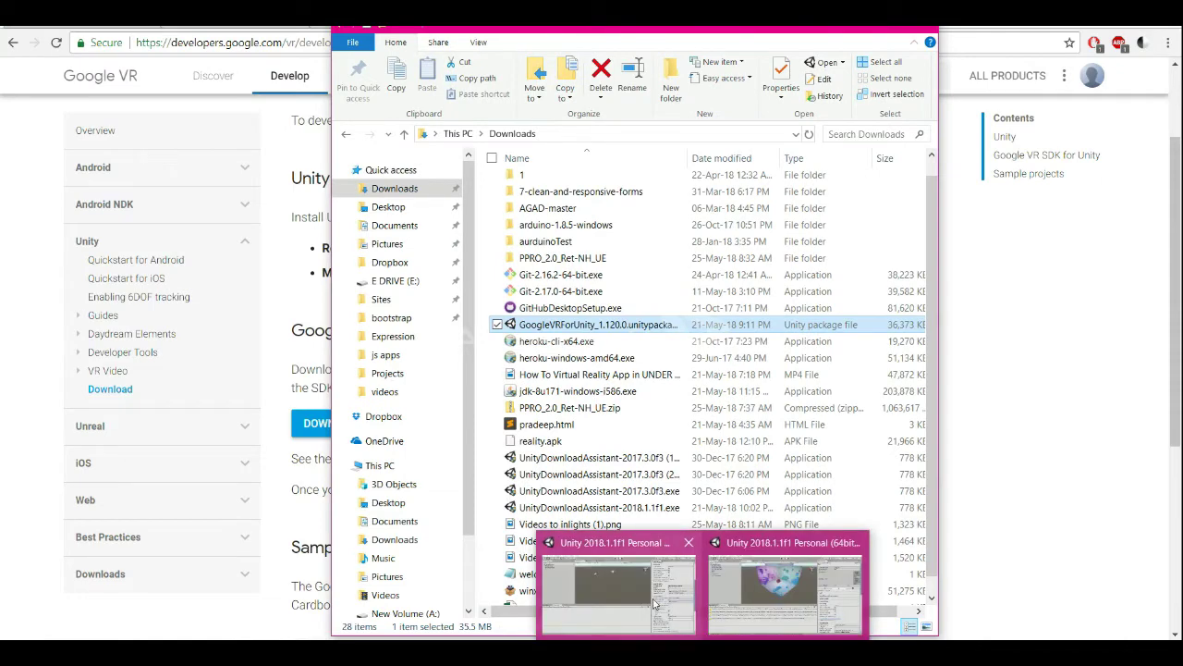
pyautogui.click(654, 603)
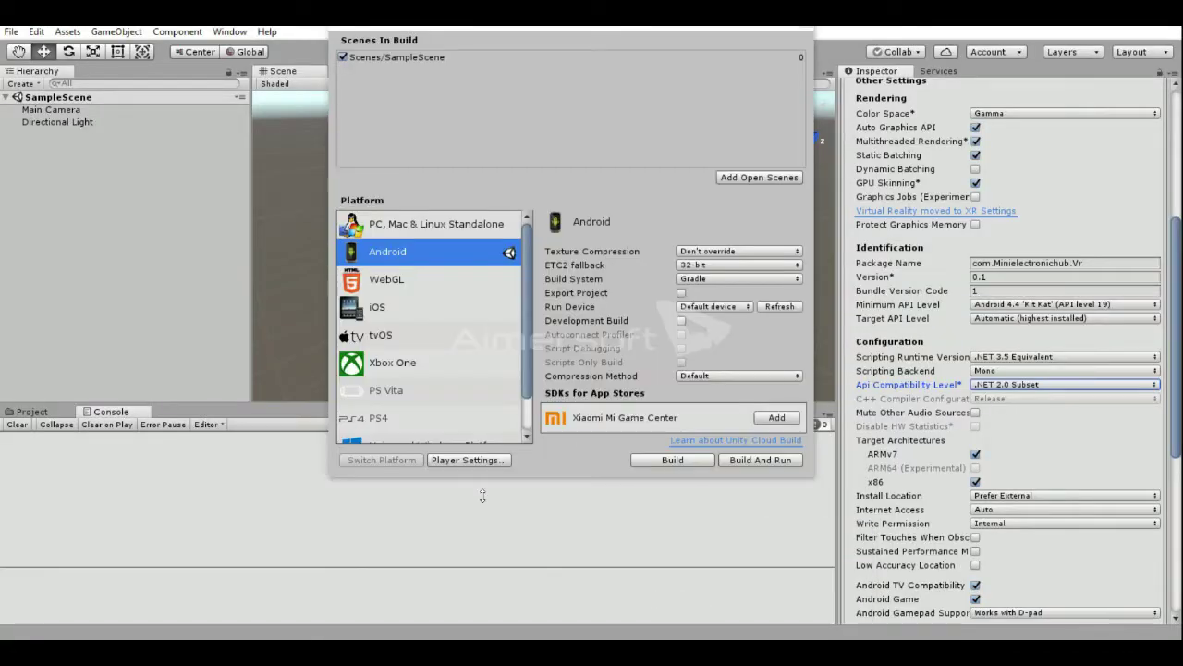
pyautogui.click(803, 28)
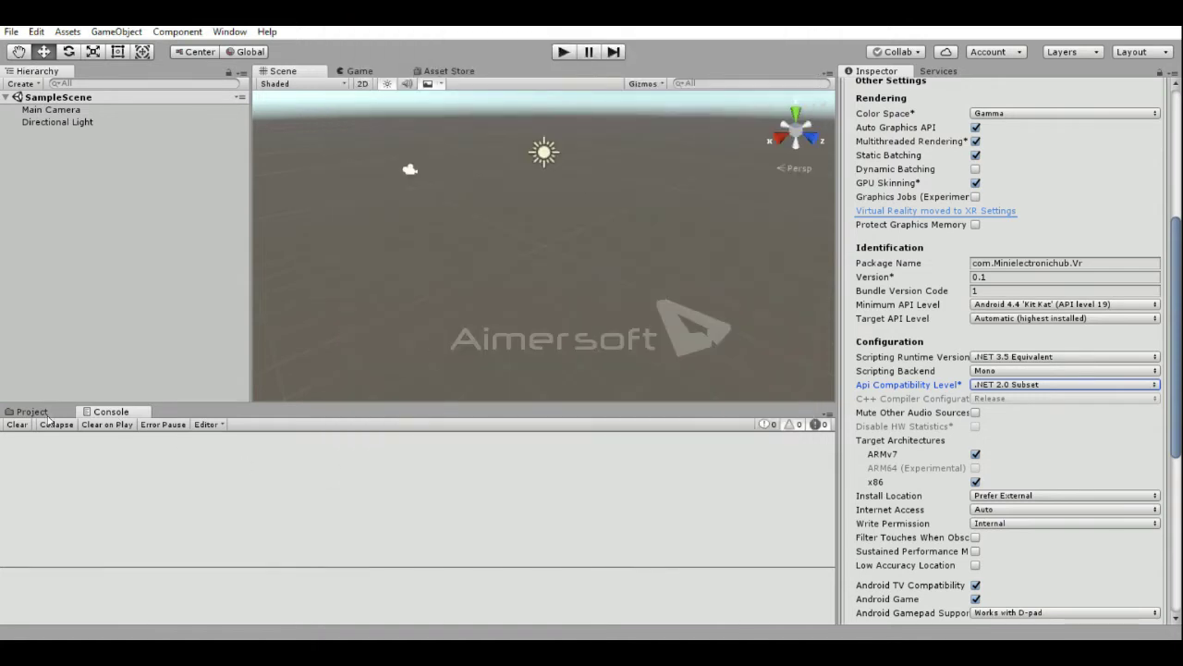
pyautogui.click(43, 413)
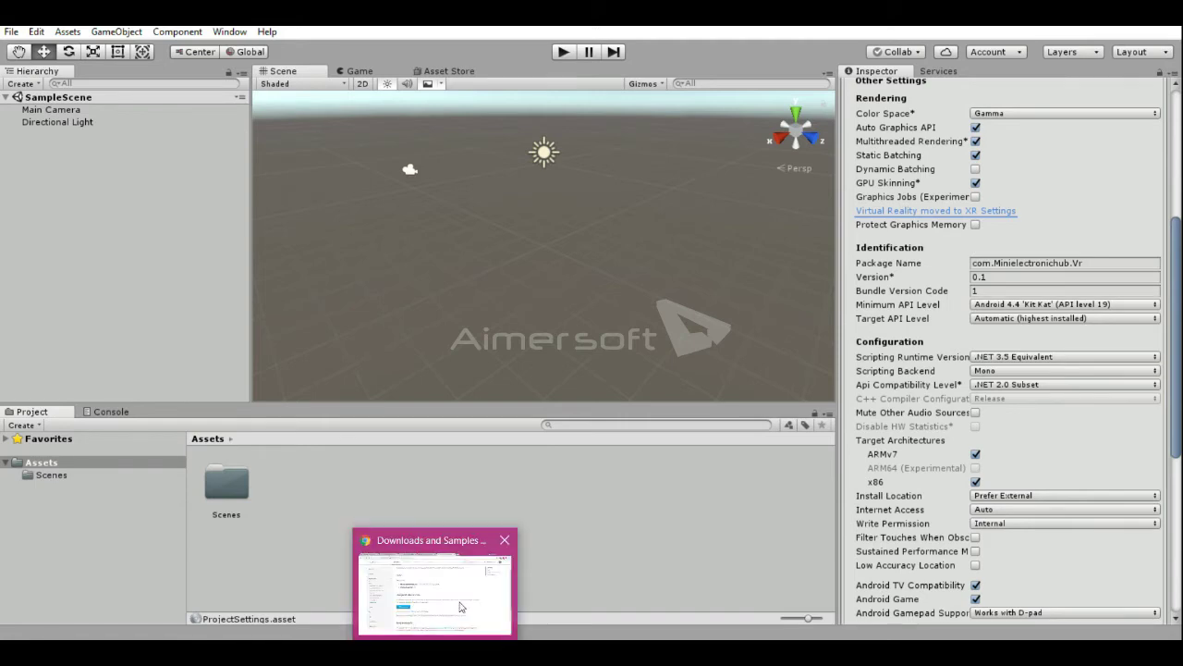
pyautogui.click(461, 606)
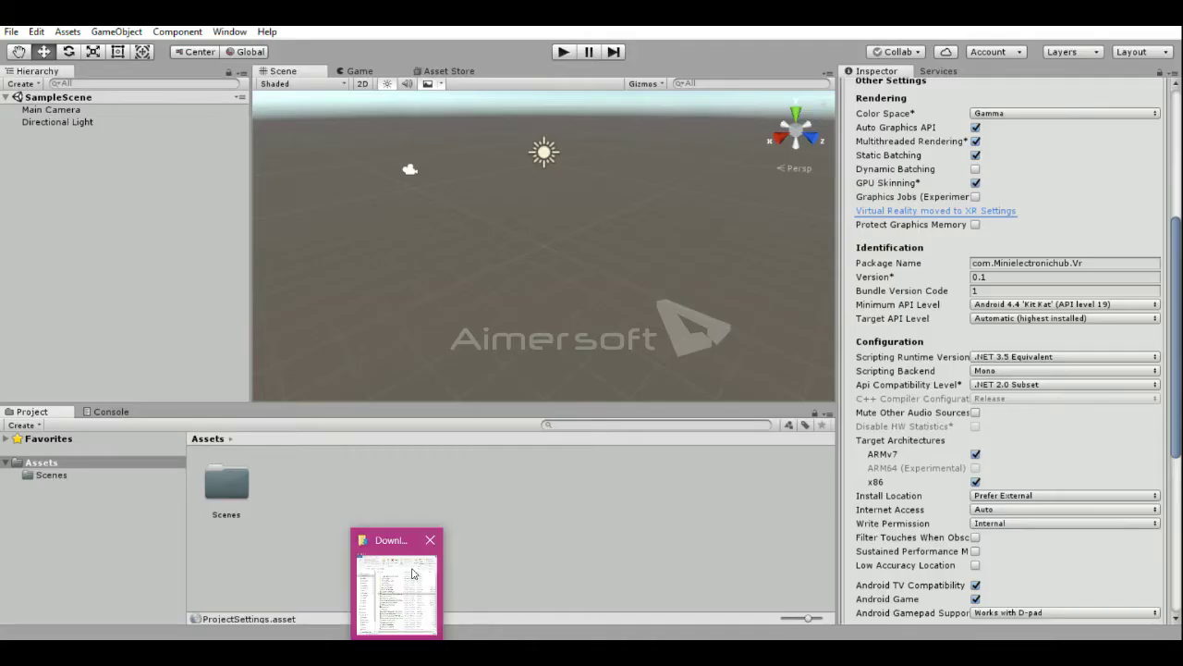
pyautogui.click(442, 568)
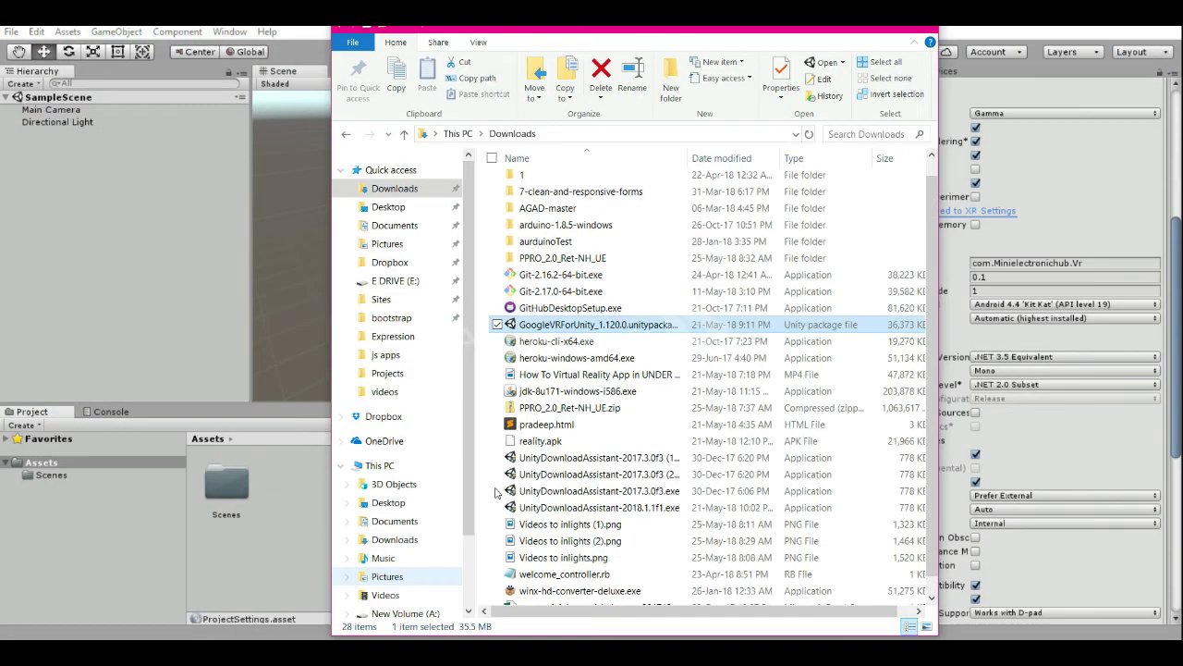
pyautogui.moveTo(592, 329); pyautogui.dragTo(114, 467)
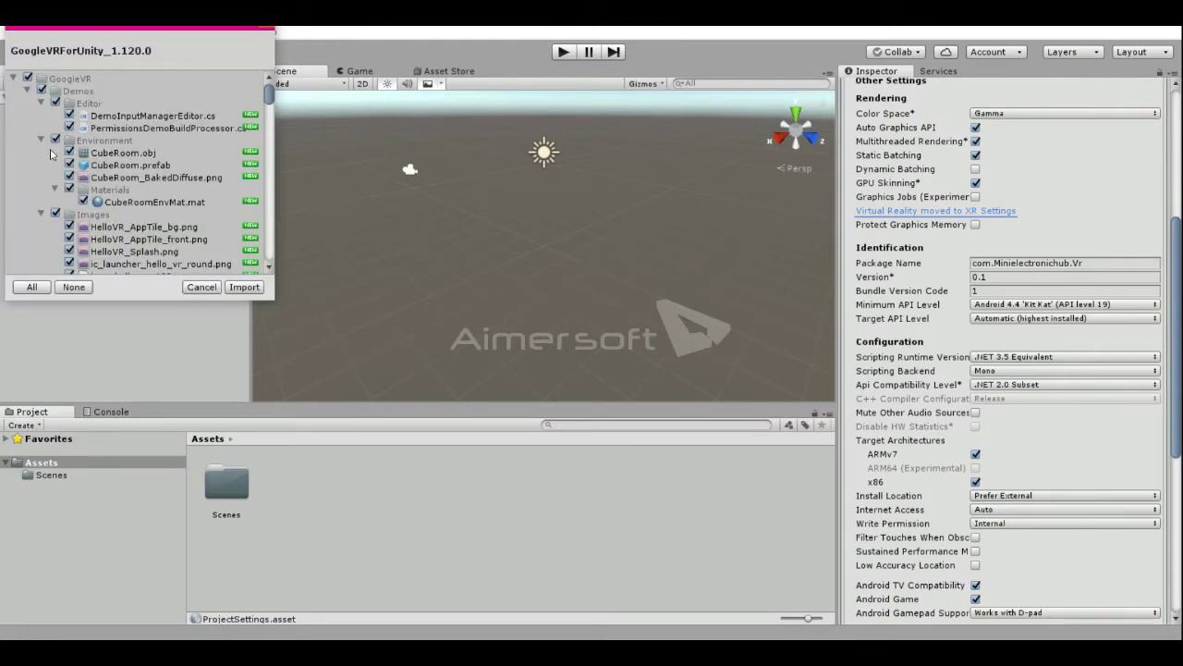
# Step: Import all GoogleVRForUnity 1.120.0 files and open the new GoogleVR folder
pyautogui.click(239, 288)
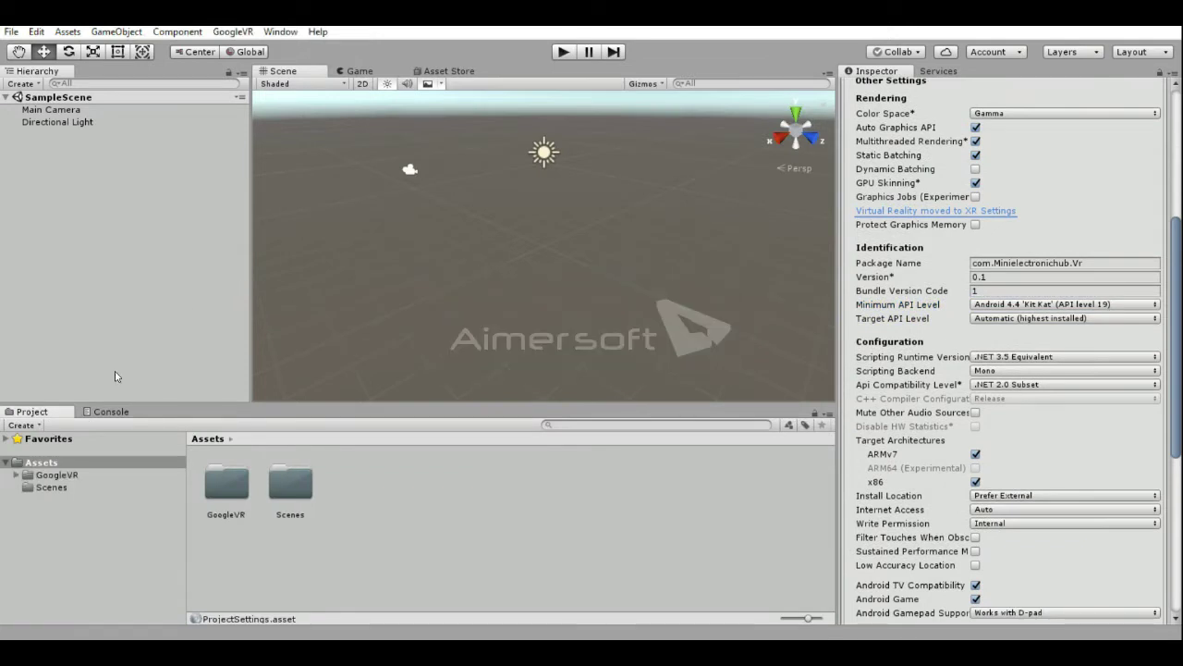
pyautogui.click(58, 475)
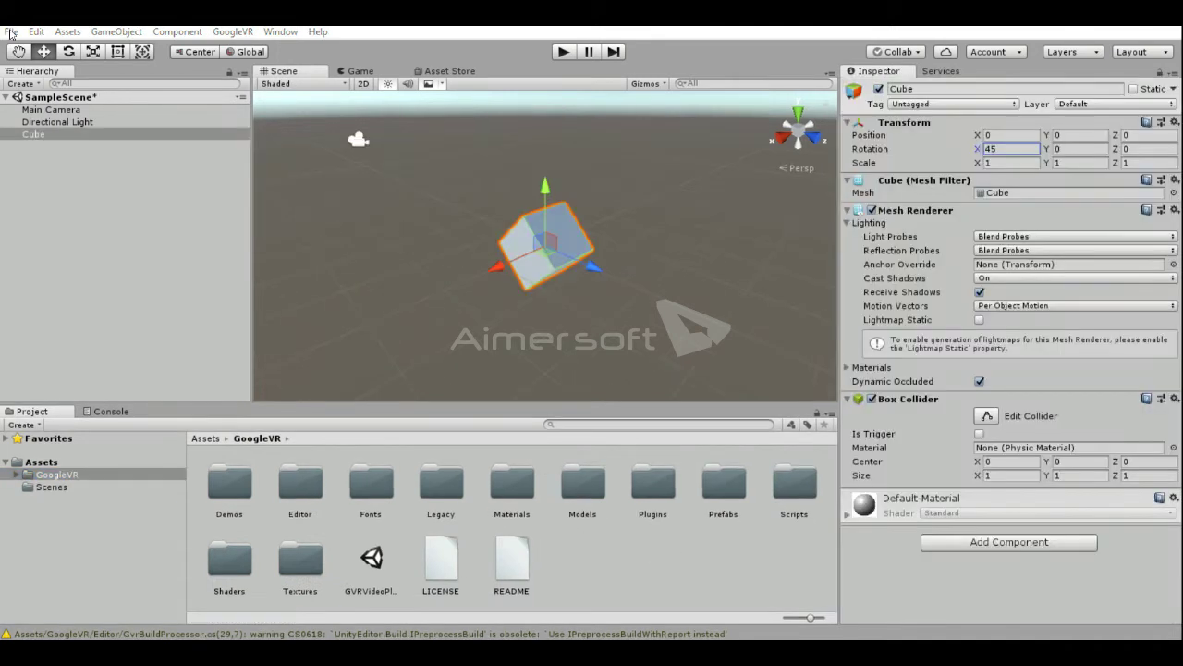
# Step: Tick Virtual Reality Supported in Android XR Settings and add Cardboard as the VR SDK
pyautogui.click(11, 31)
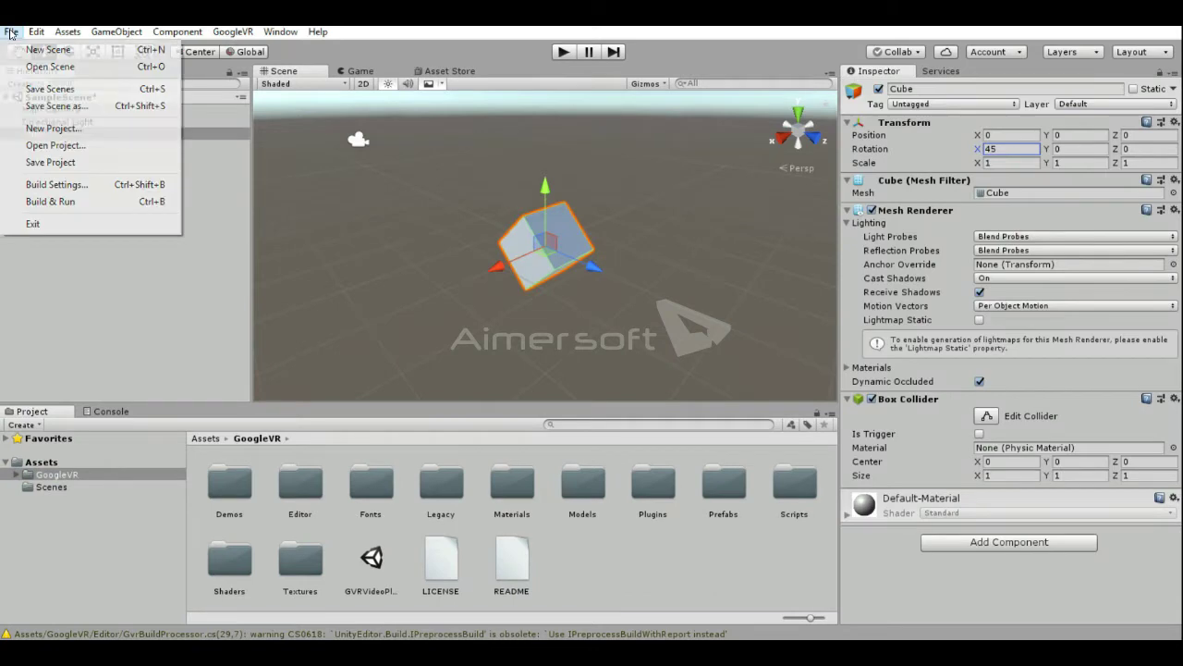
pyautogui.click(58, 185)
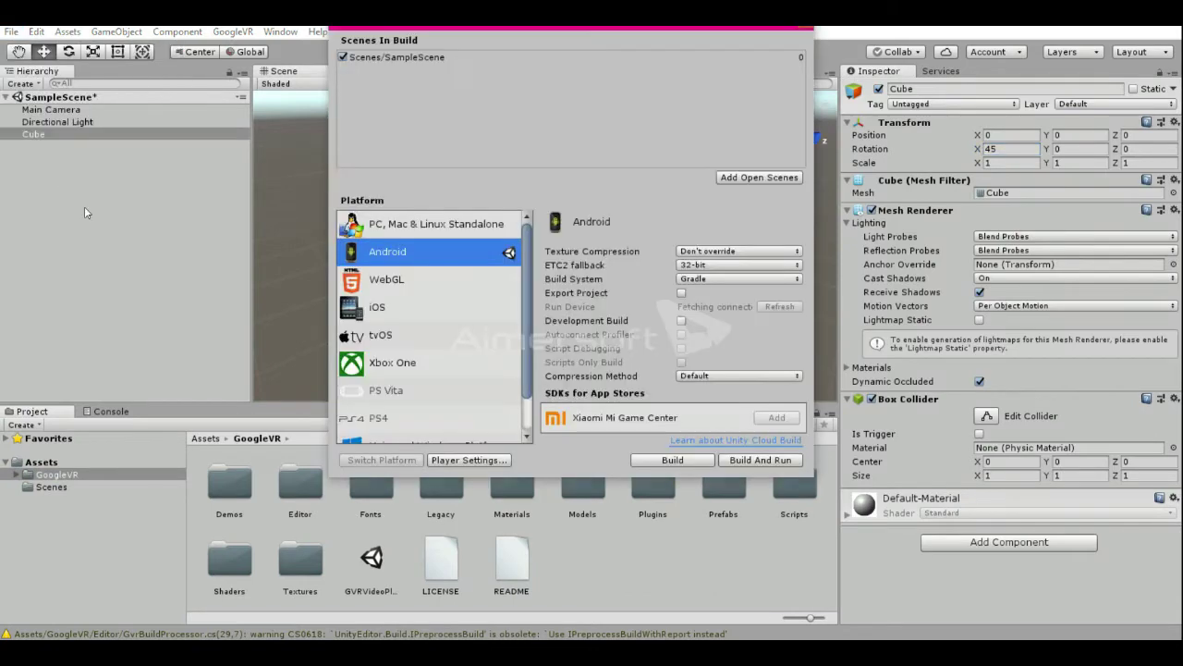
pyautogui.click(454, 460)
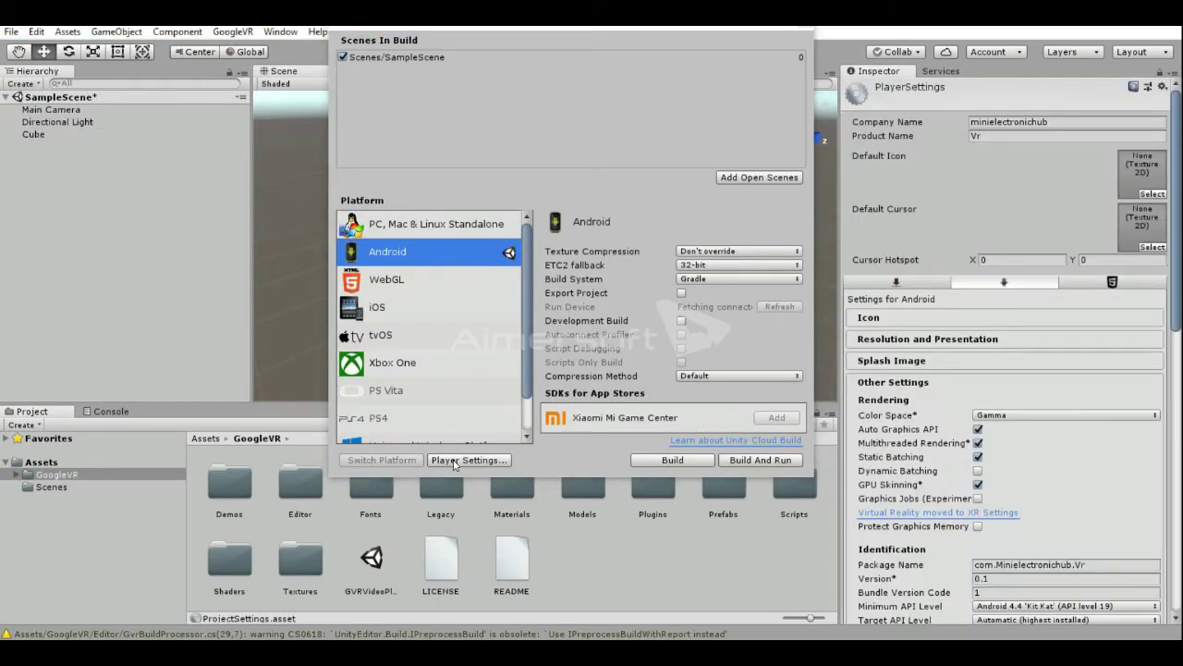
pyautogui.scroll(-5, 1004, 426)
pyautogui.scroll(-5, 1005, 426)
pyautogui.scroll(-10, 1005, 425)
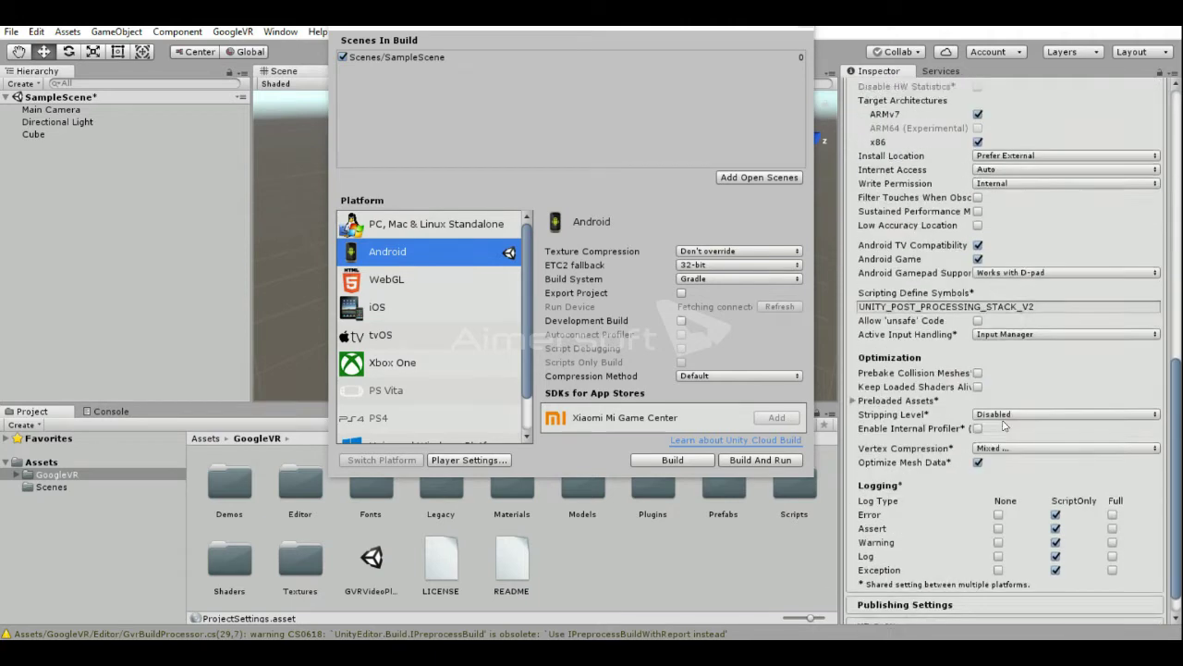
pyautogui.scroll(-1, 1005, 425)
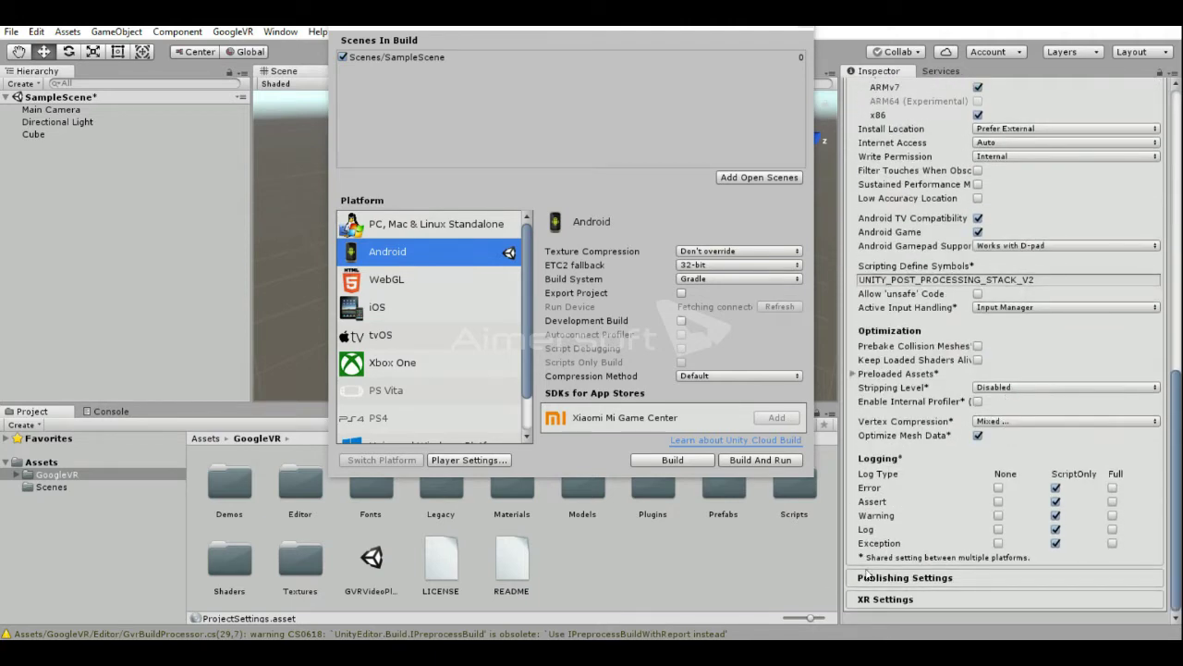
pyautogui.click(866, 601)
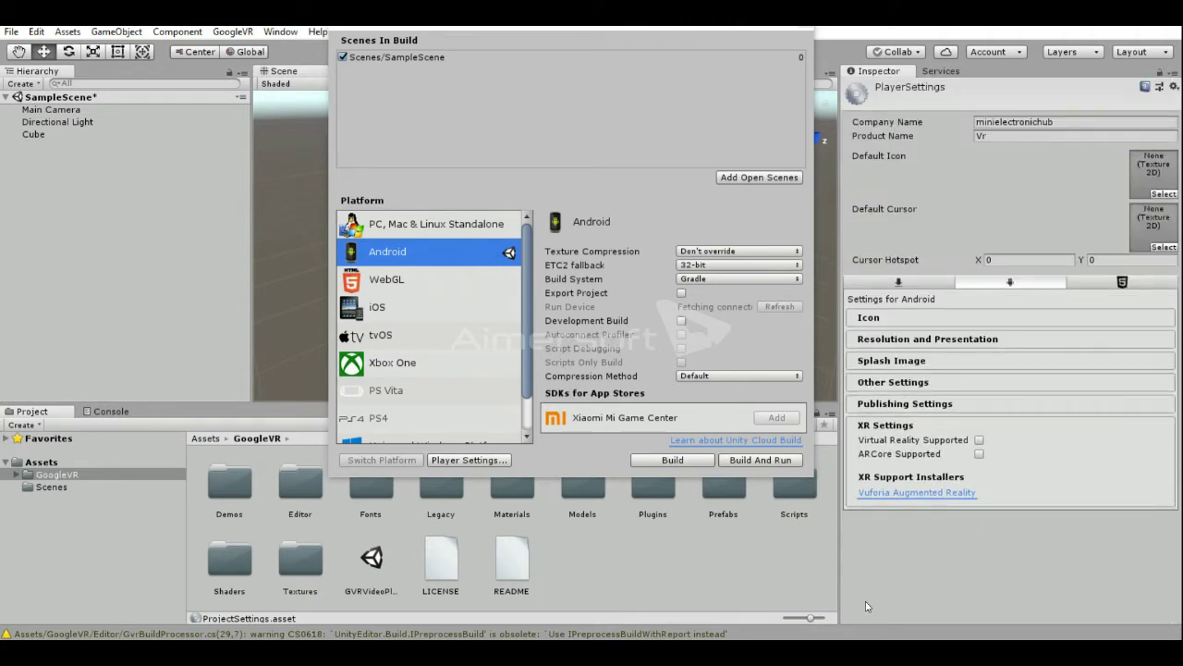
pyautogui.click(978, 441)
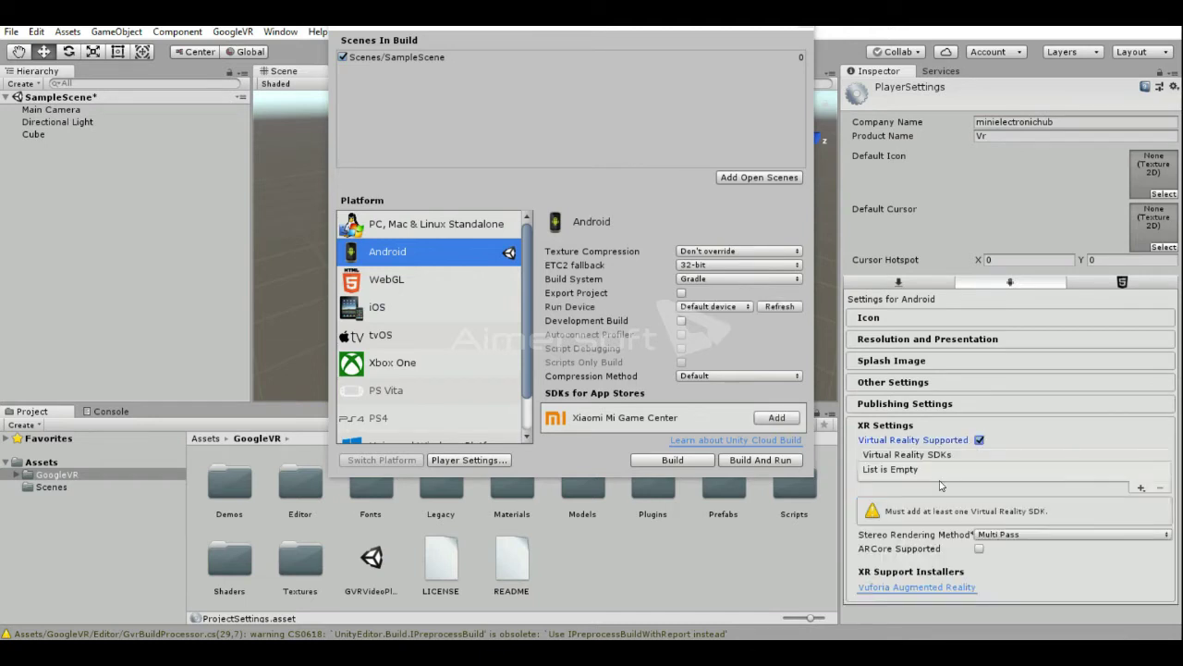
pyautogui.click(1141, 487)
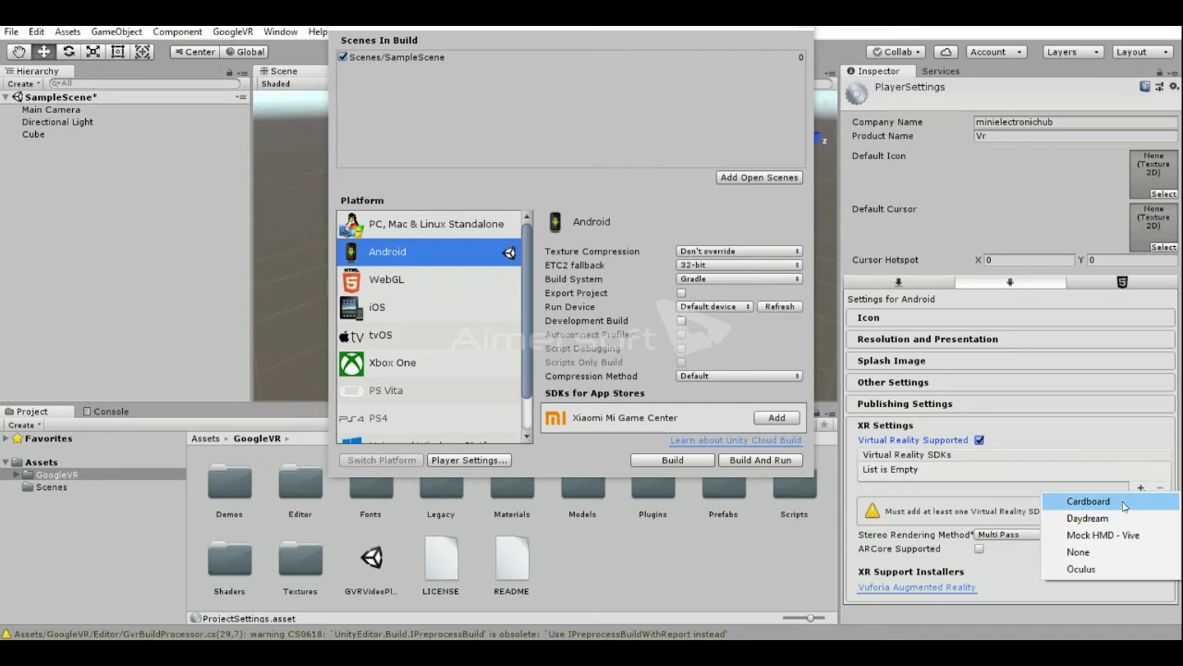
pyautogui.click(1123, 504)
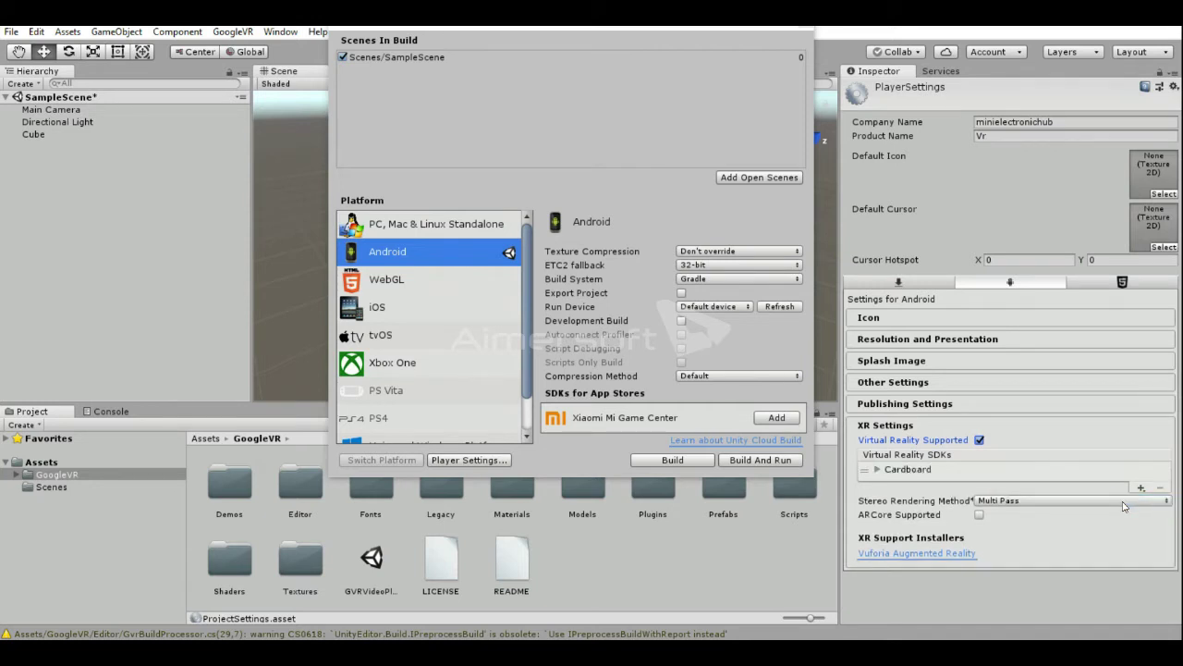
pyautogui.click(805, 28)
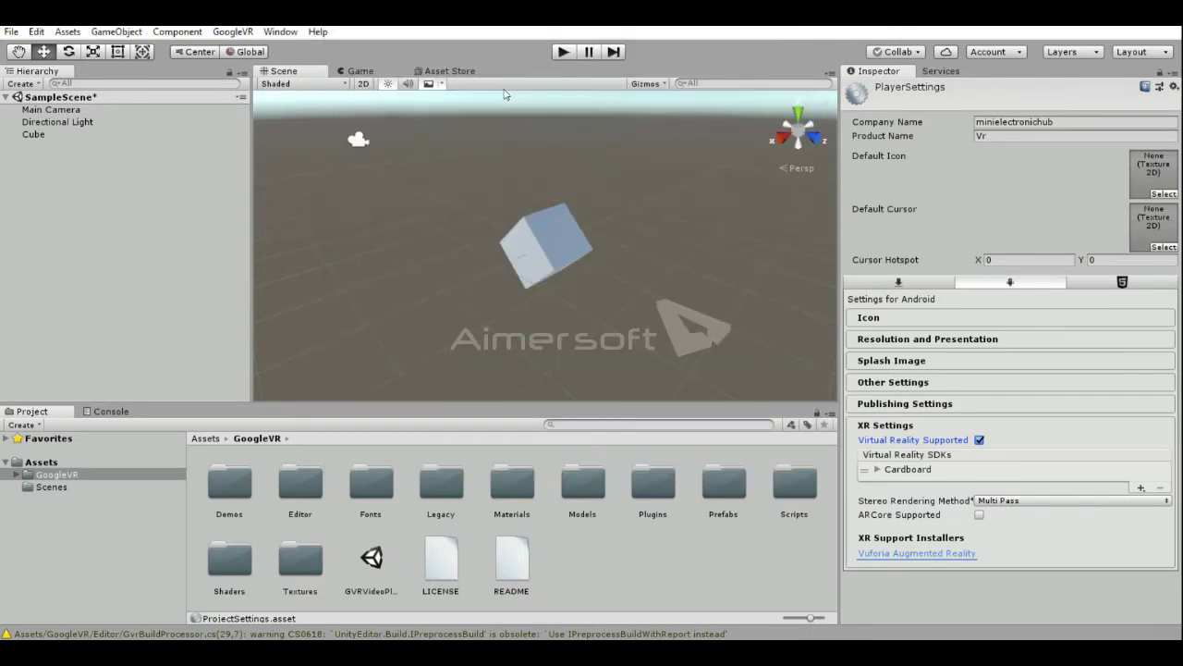
# Step: Select the Cube and create a material in Assets keeping the name New Material
pyautogui.click(64, 204)
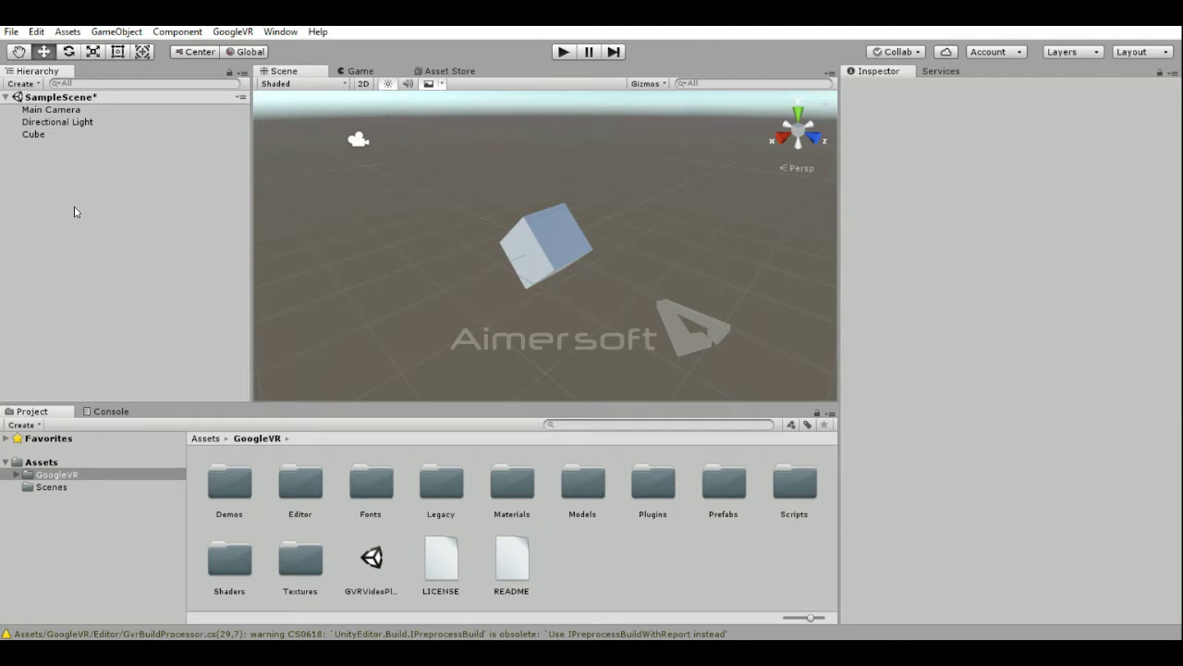
pyautogui.click(33, 134)
pyautogui.click(40, 462)
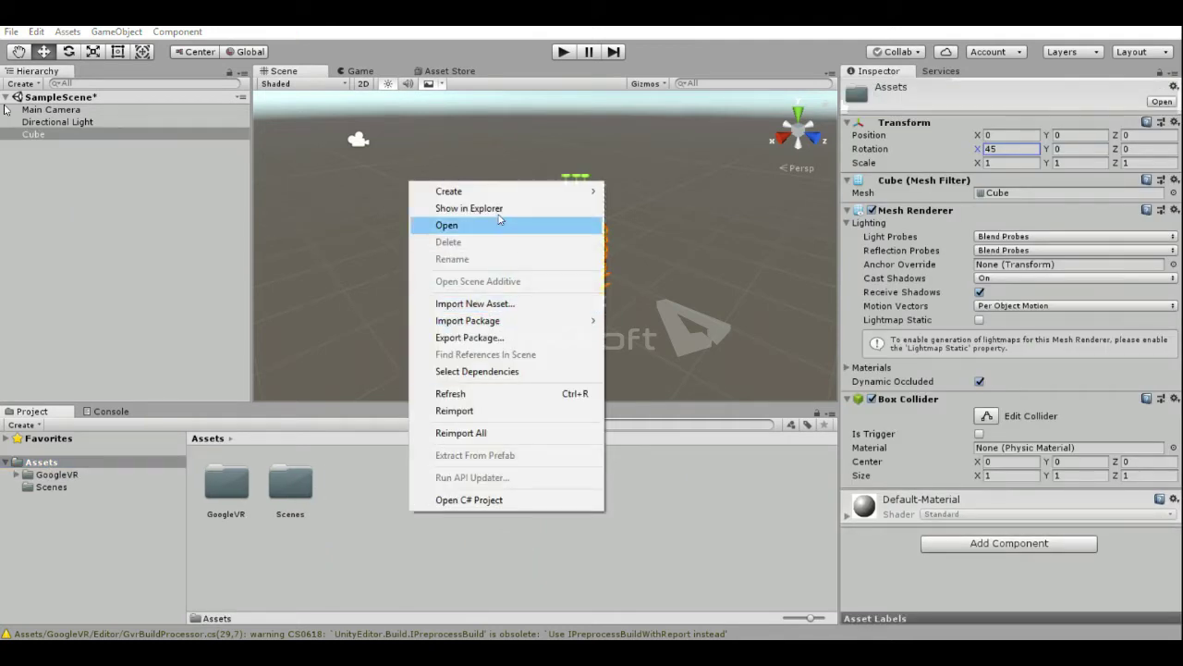
pyautogui.moveTo(513, 192)
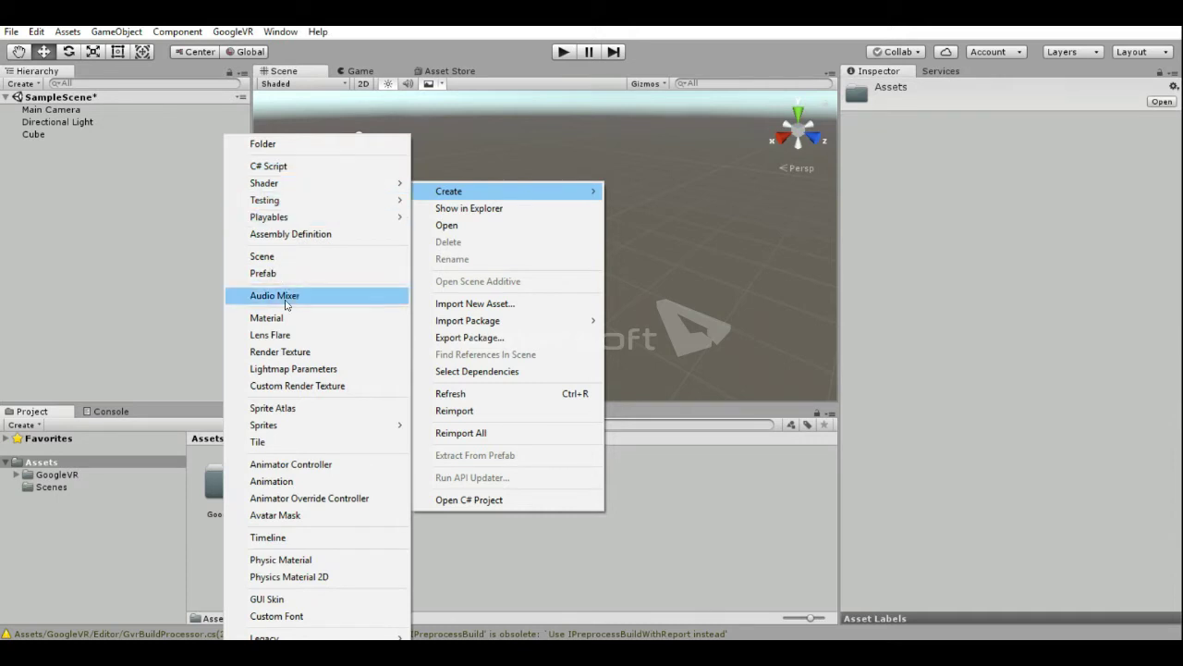
pyautogui.click(284, 318)
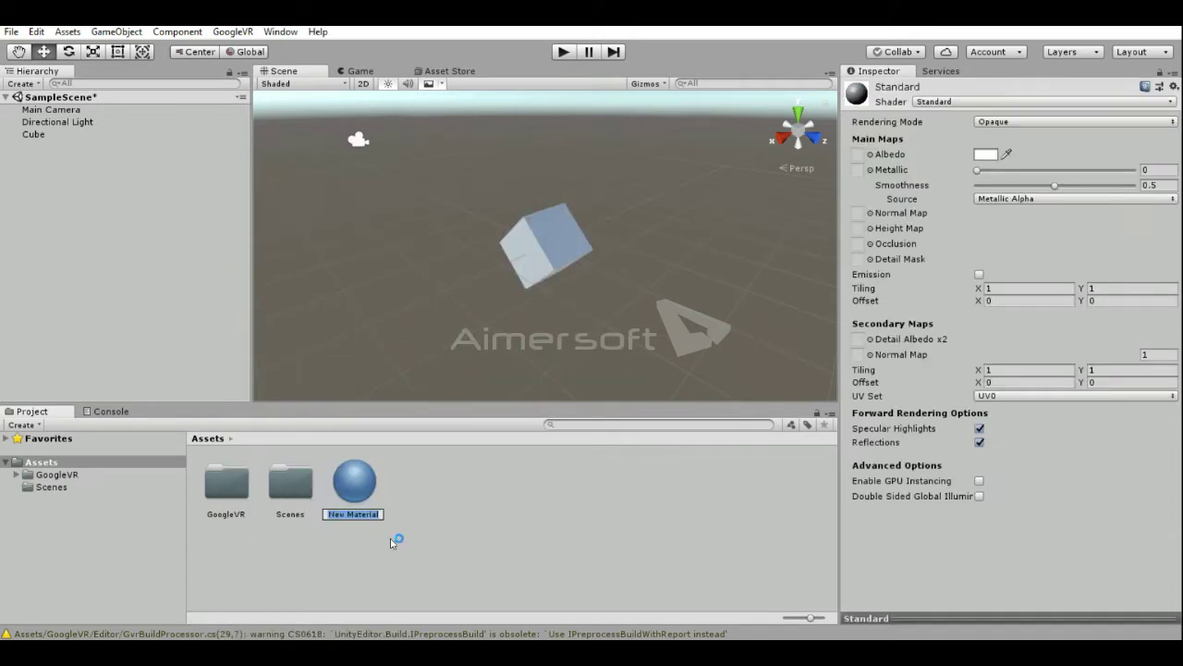
pyautogui.click(365, 488)
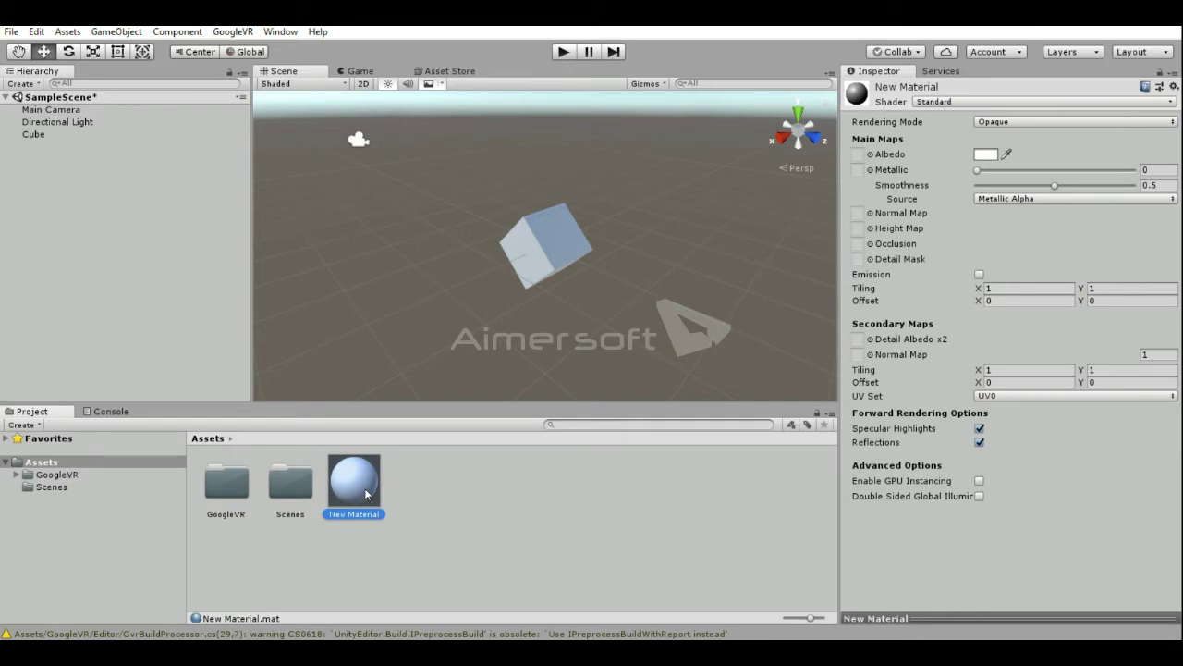
pyautogui.click(985, 155)
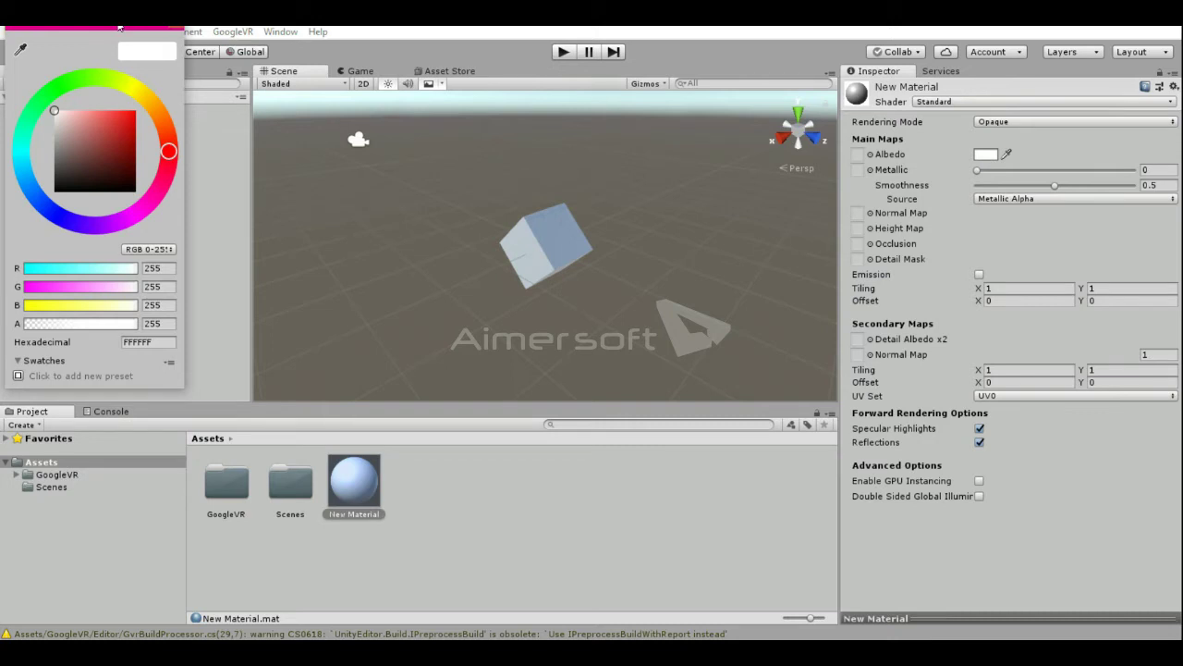
# Step: Give New Material a dark green albedo and drag it onto the cube
pyautogui.moveTo(119, 28); pyautogui.dragTo(267, 105)
pyautogui.click(269, 240)
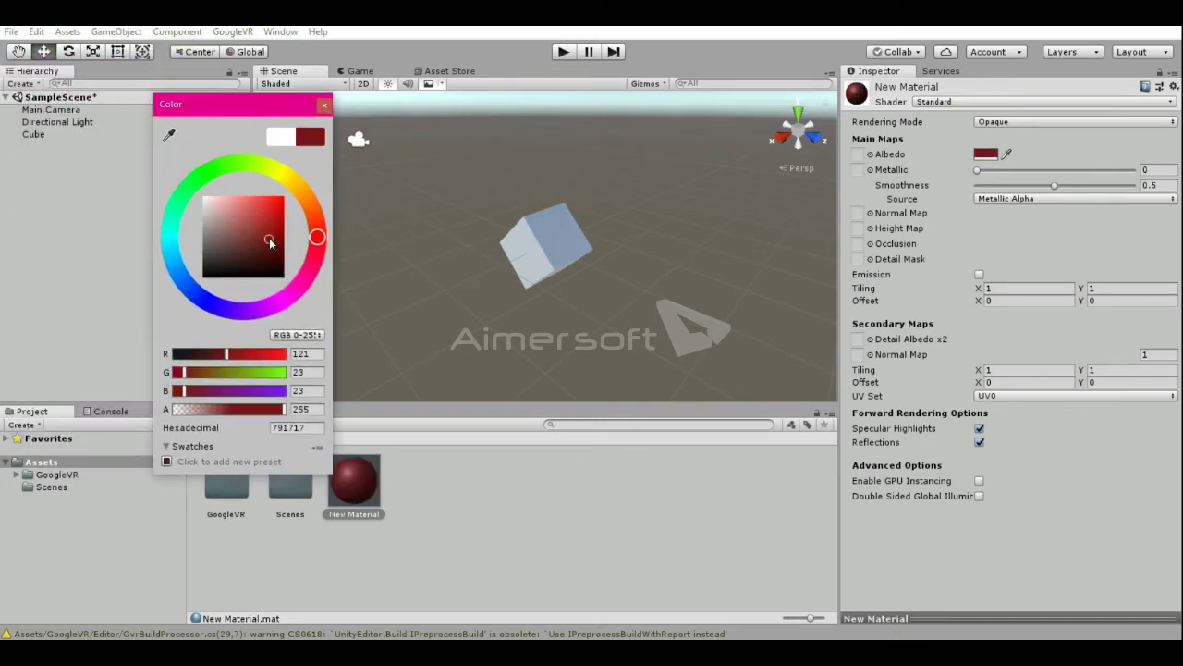
pyautogui.click(199, 178)
pyautogui.click(370, 481)
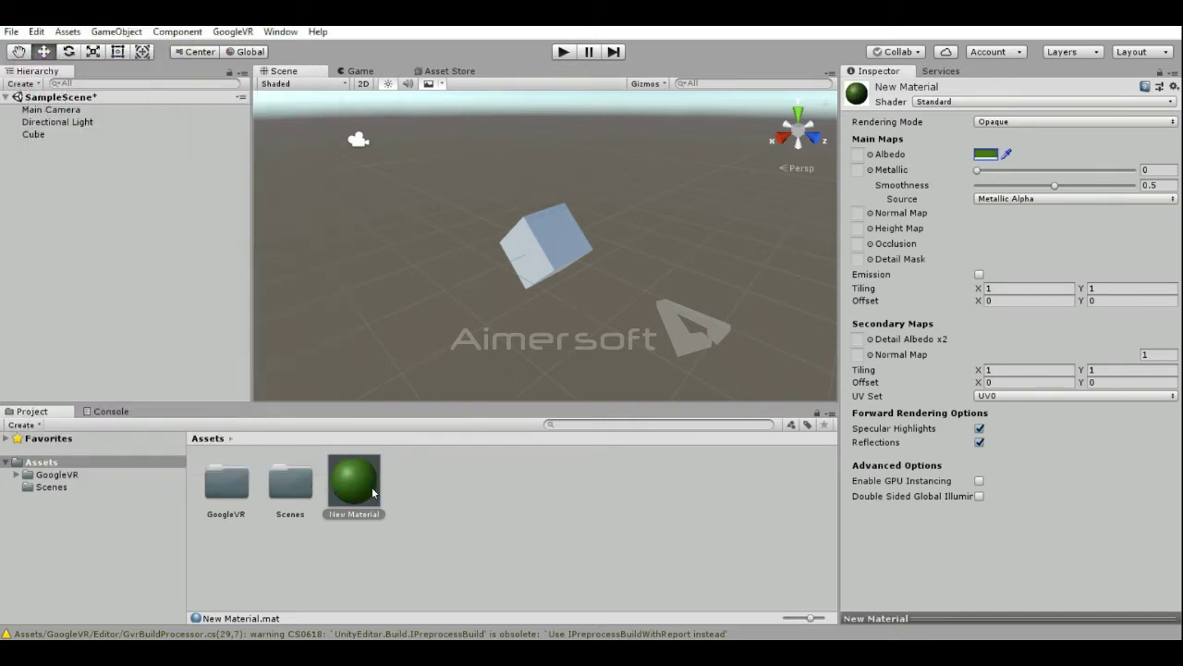
pyautogui.moveTo(368, 479); pyautogui.dragTo(573, 230)
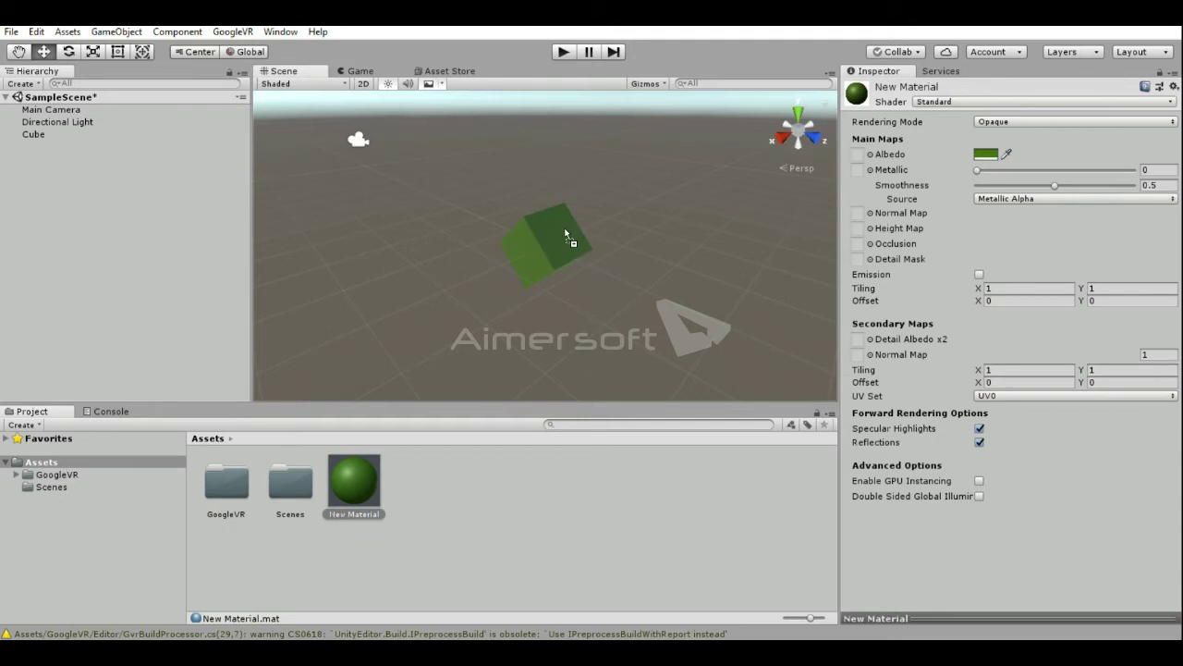
# Step: Recolour the material's albedo to purple, then reselect and frame the Cube
pyautogui.click(984, 155)
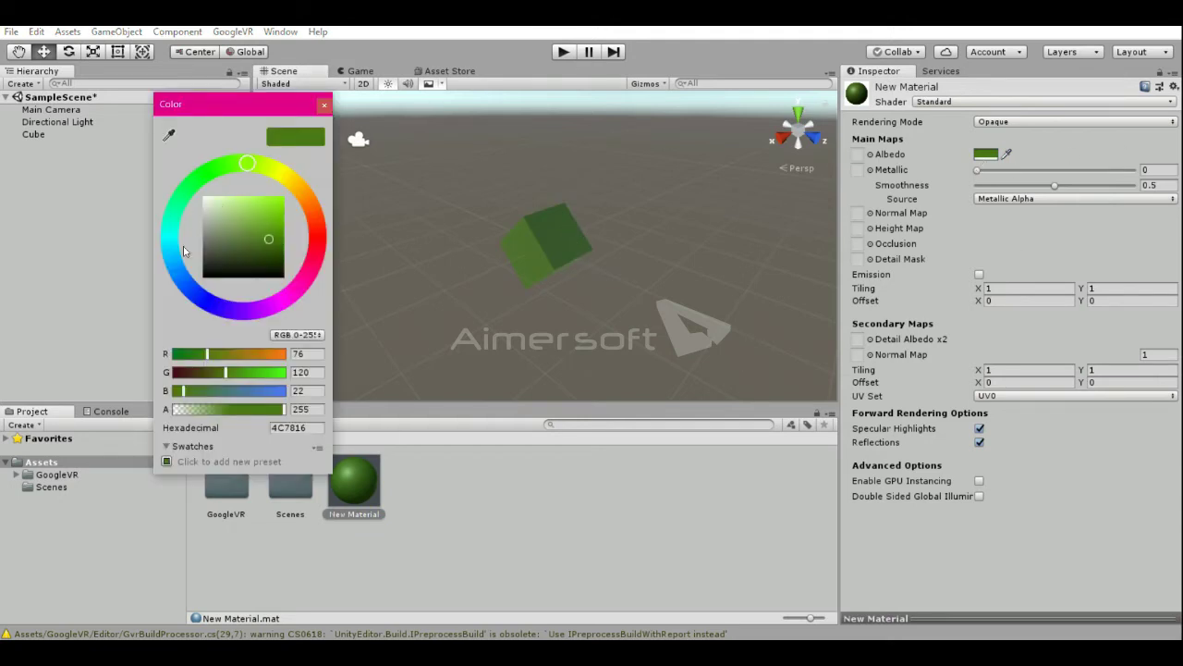
pyautogui.click(170, 237)
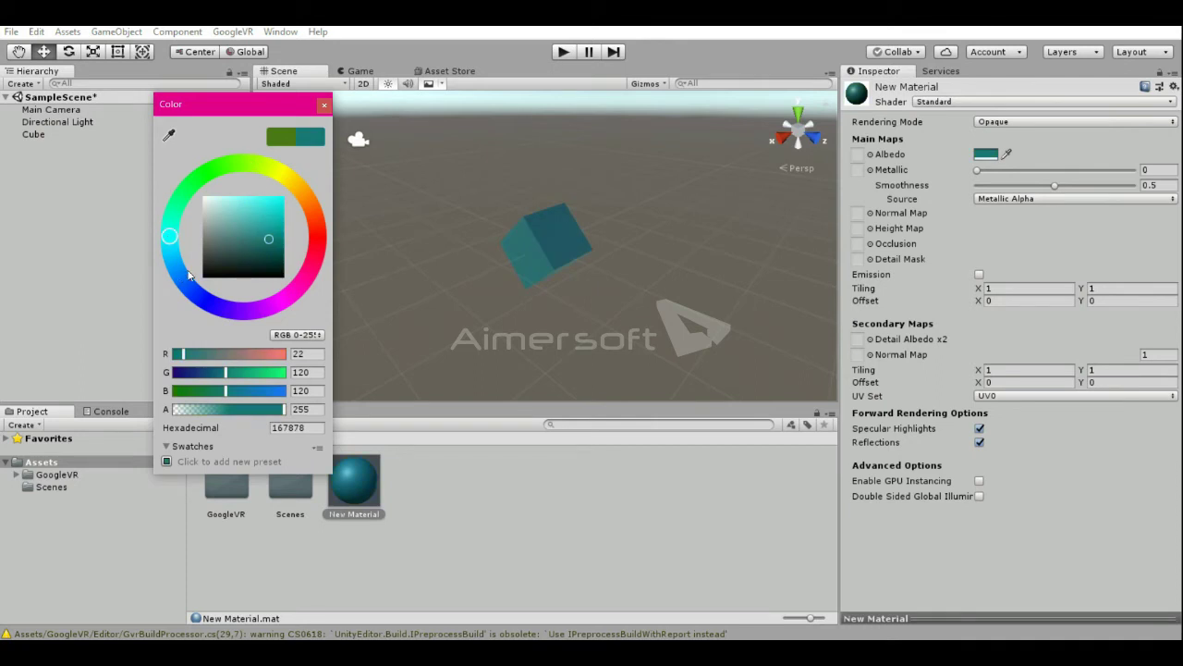
pyautogui.click(316, 240)
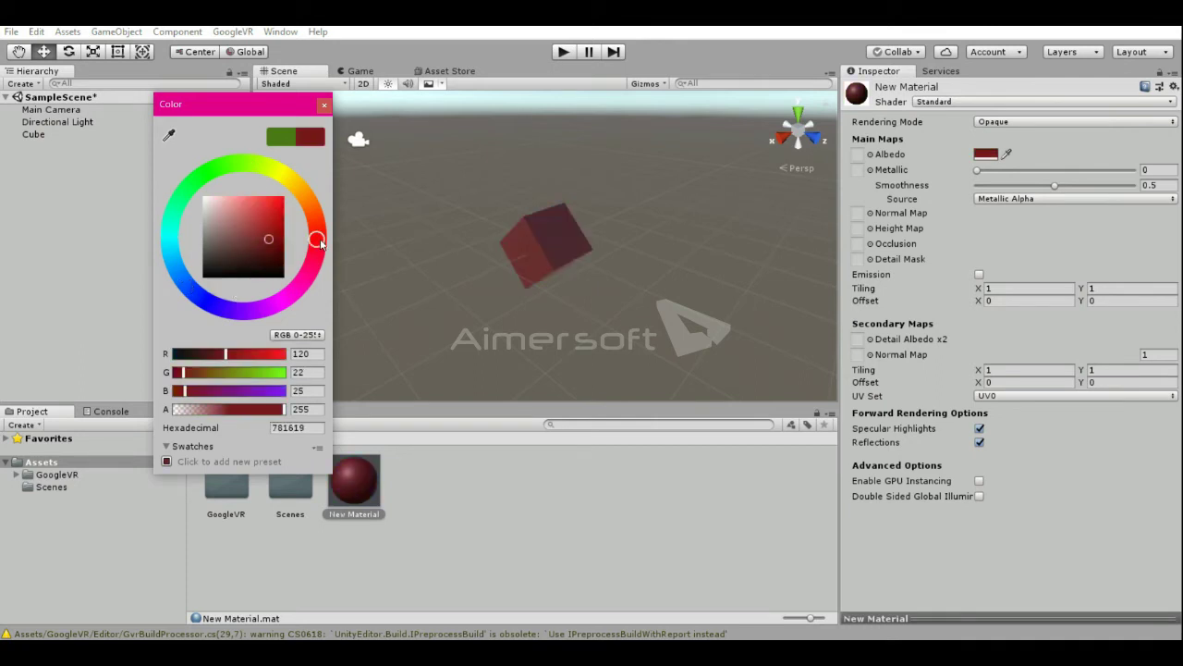
pyautogui.moveTo(319, 241); pyautogui.dragTo(308, 202)
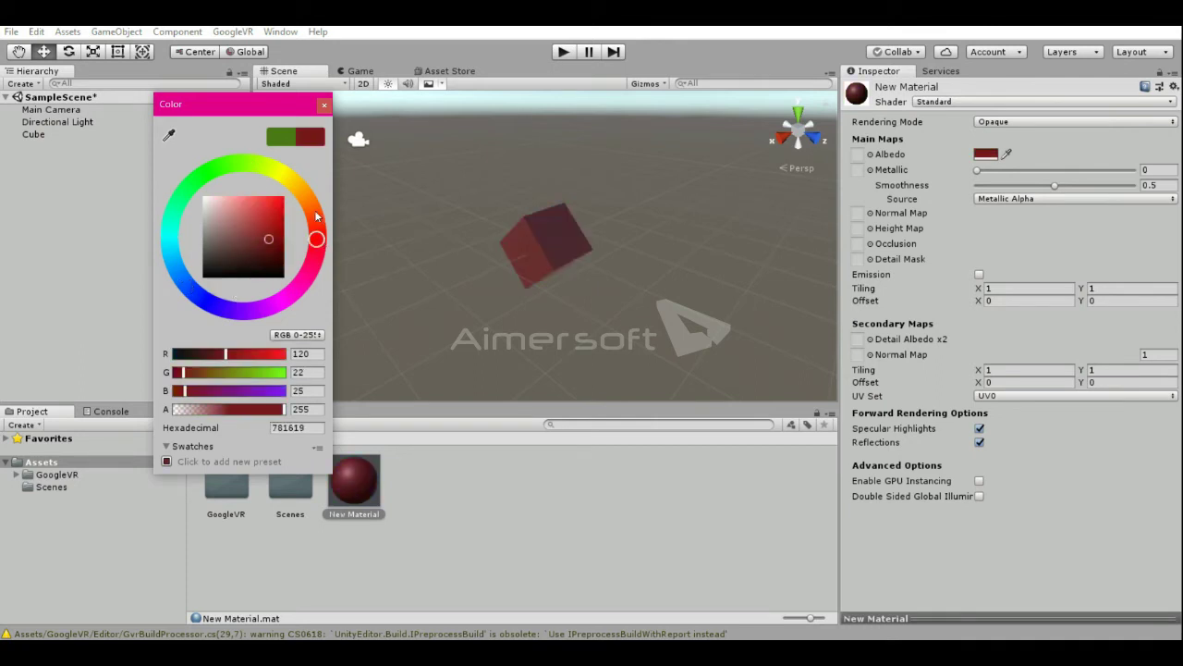
pyautogui.click(283, 298)
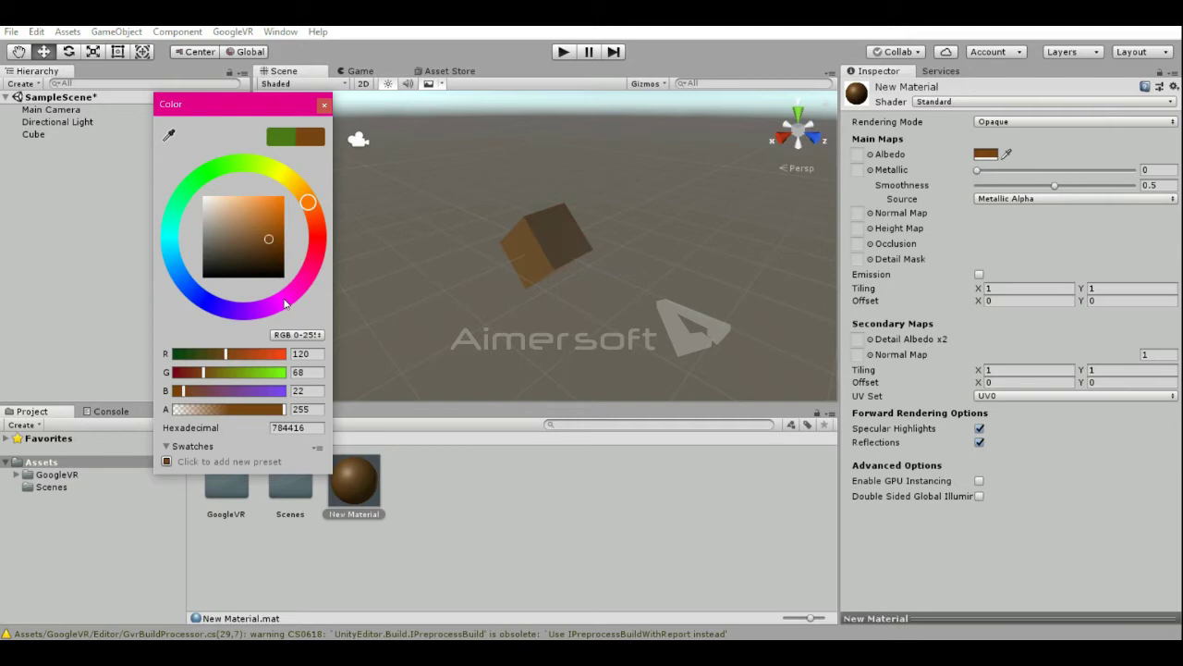
pyautogui.click(325, 108)
pyautogui.click(439, 502)
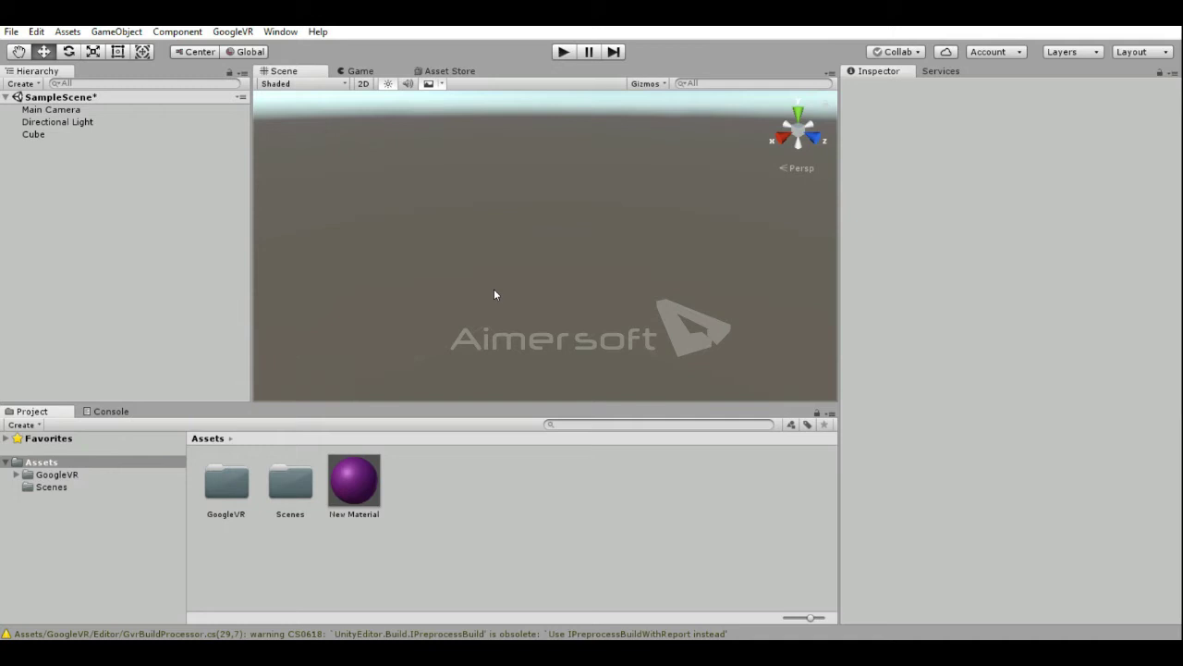
pyautogui.doubleClick(33, 135)
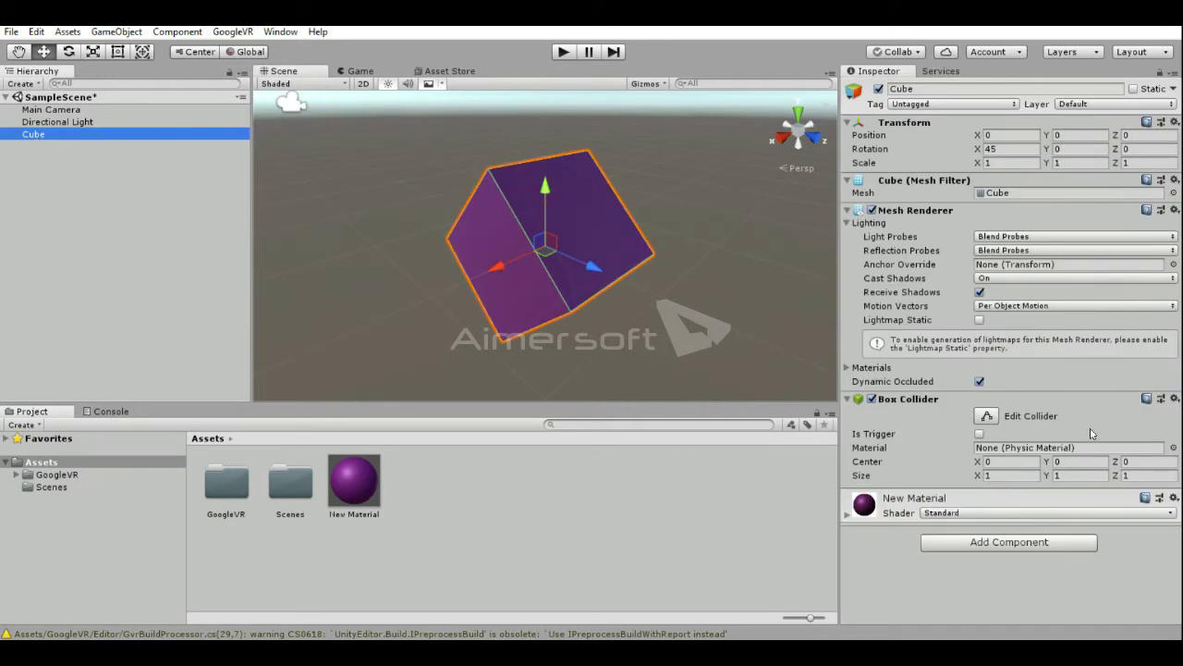
# Step: Add a new script component named 'script' to the Cube through Add Component
pyautogui.click(1044, 543)
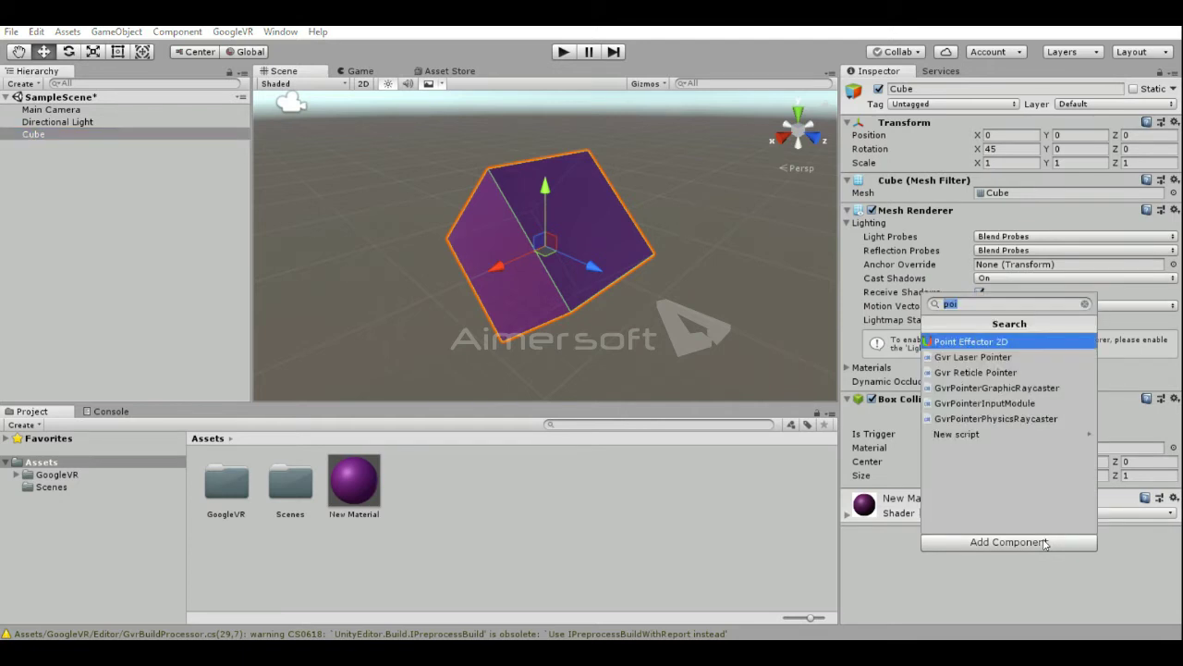
pyautogui.press('BackSpace')
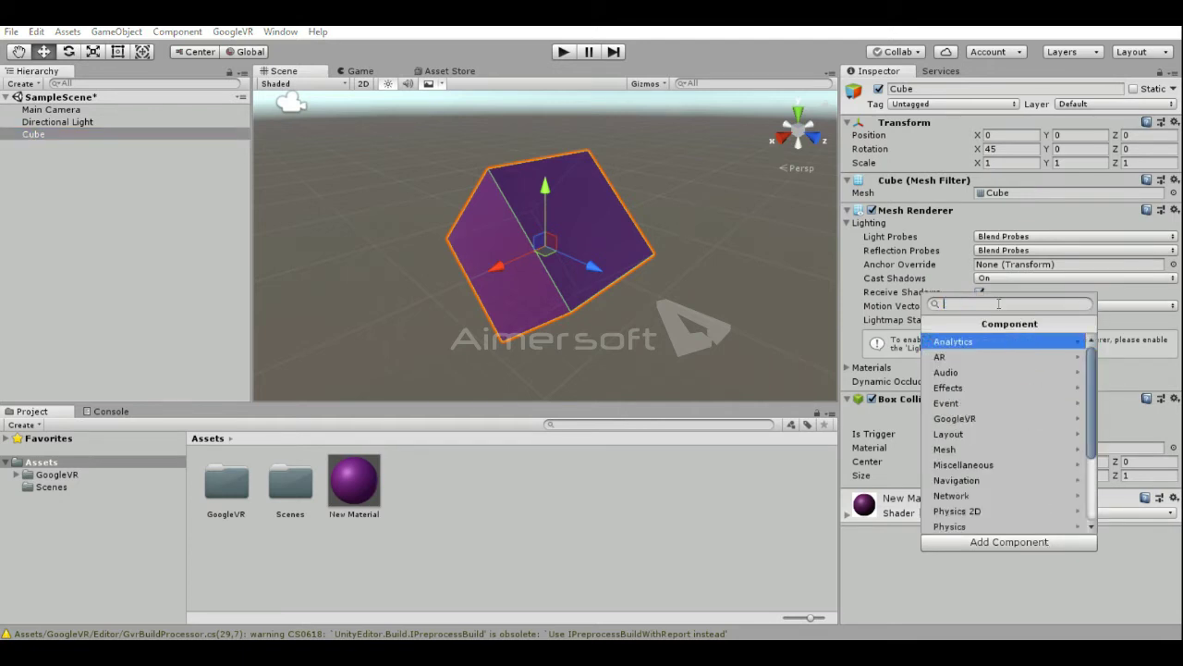
pyautogui.write('scri')
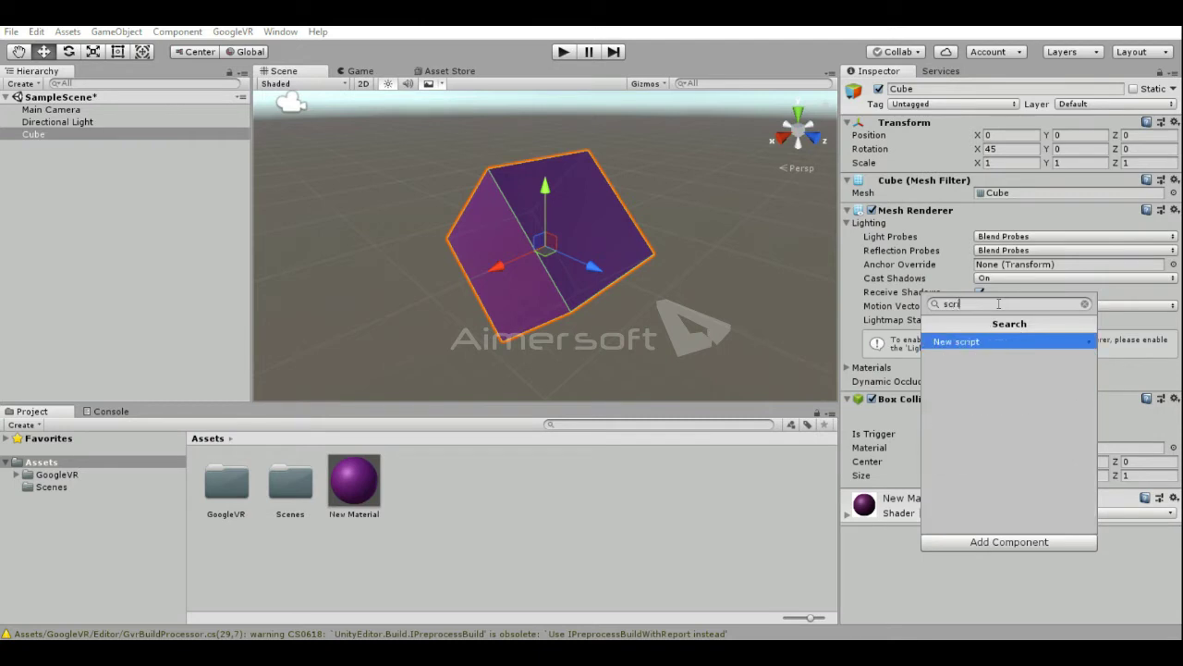
pyautogui.click(998, 346)
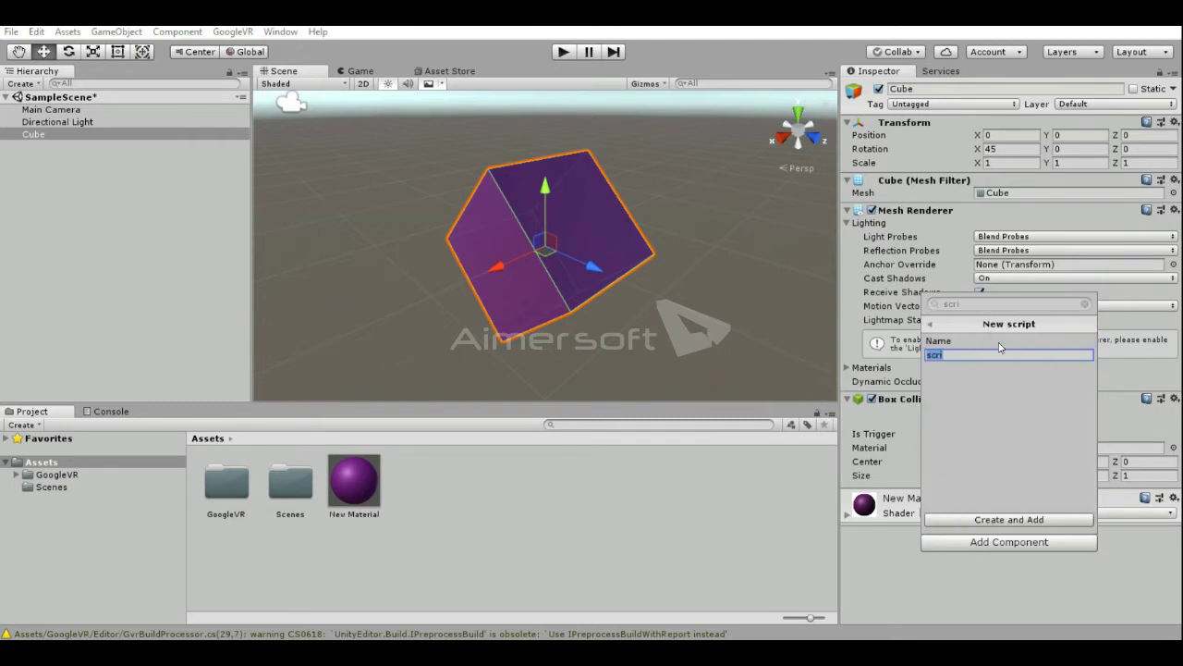
pyautogui.click(999, 354)
pyautogui.write('pt')
pyautogui.press('Return')
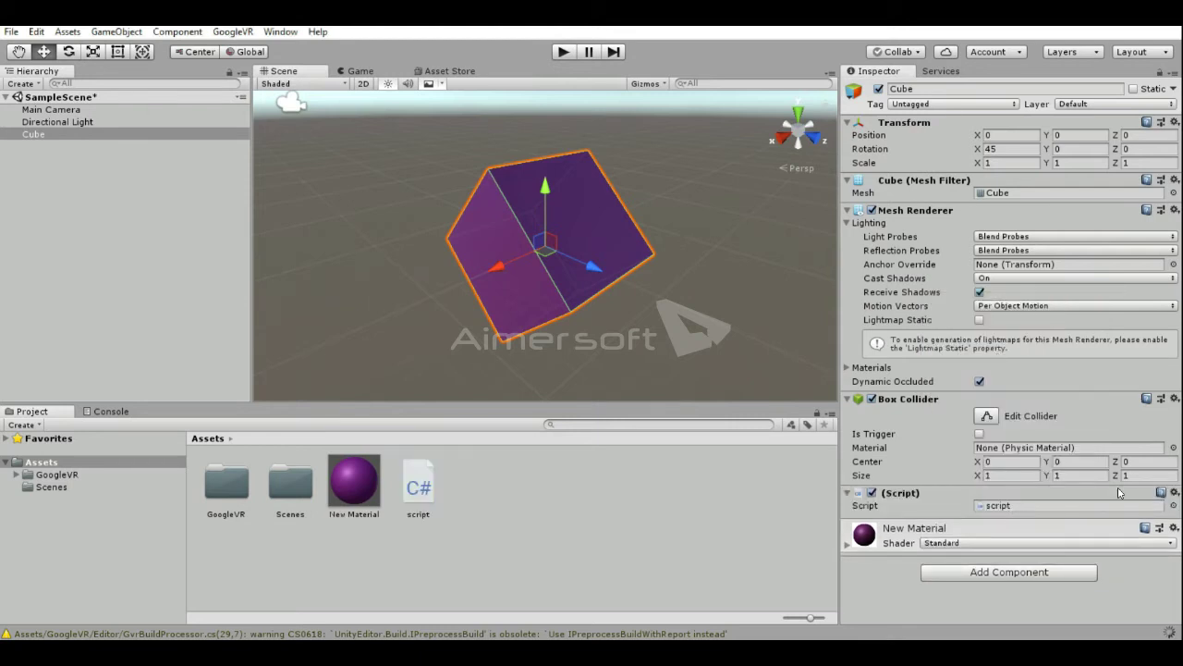
pyautogui.click(1174, 493)
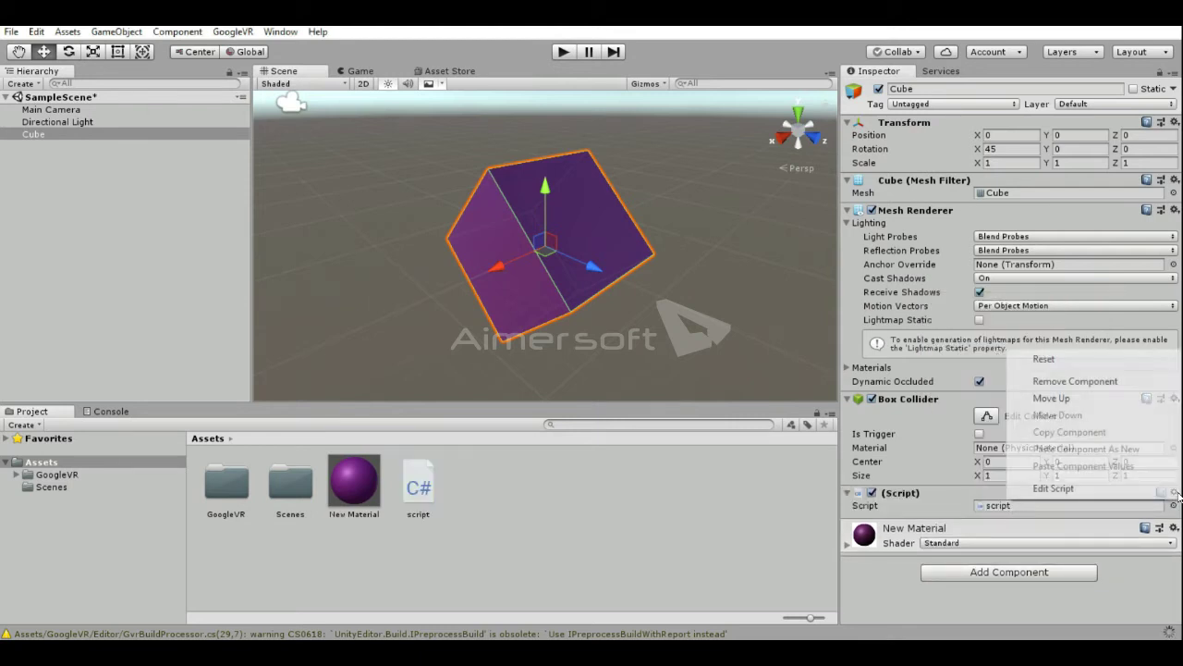
# Step: Choose Edit Script to open script.cs in Visual Studio
pyautogui.click(1089, 490)
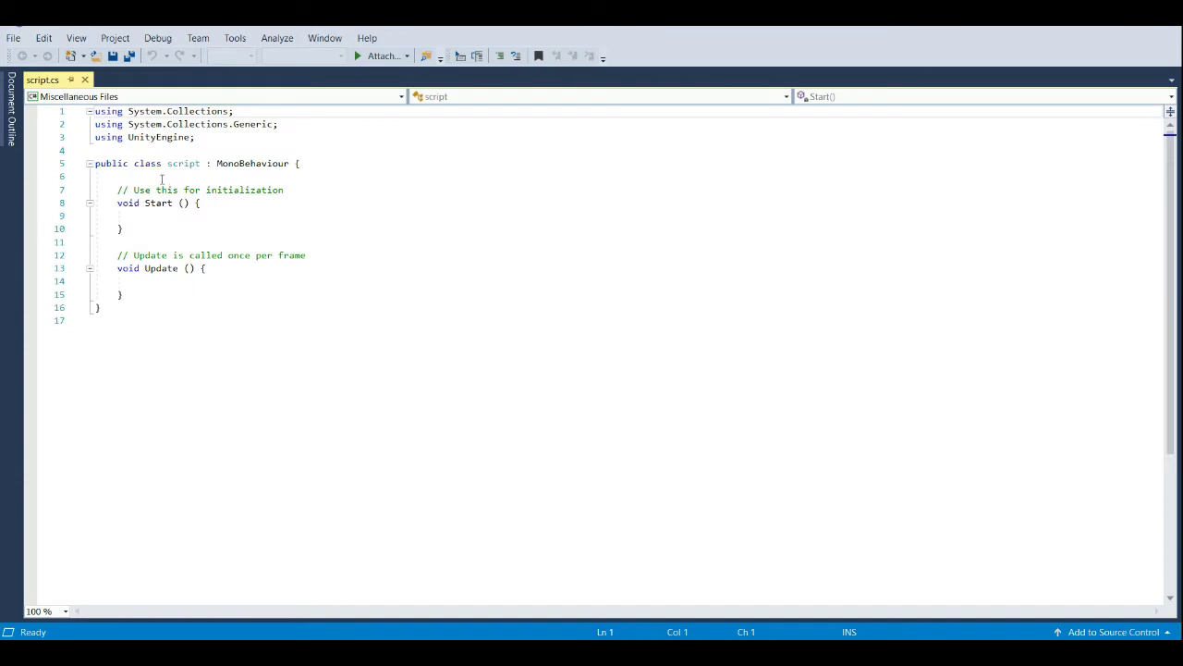
# Step: Declare 'public float spinValue = 90;' at the top of the class
pyautogui.click(162, 180)
pyautogui.press('Tab')
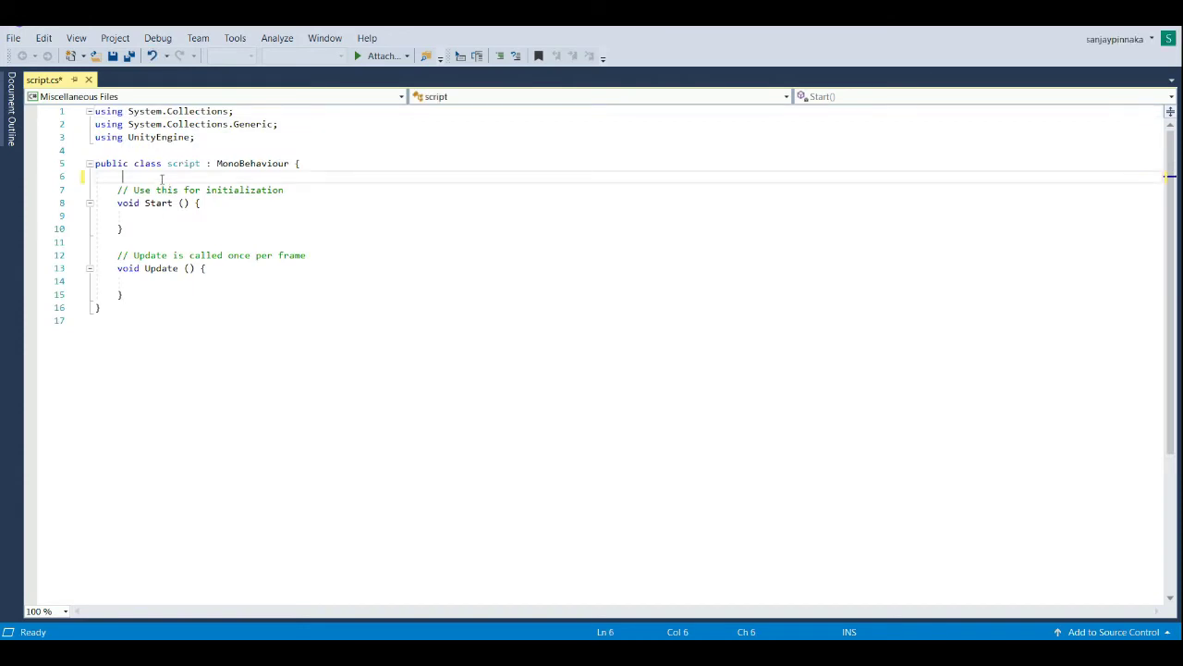
pyautogui.write('public ')
pyautogui.write('float')
pyautogui.press('Escape')
pyautogui.write('spinValue ')
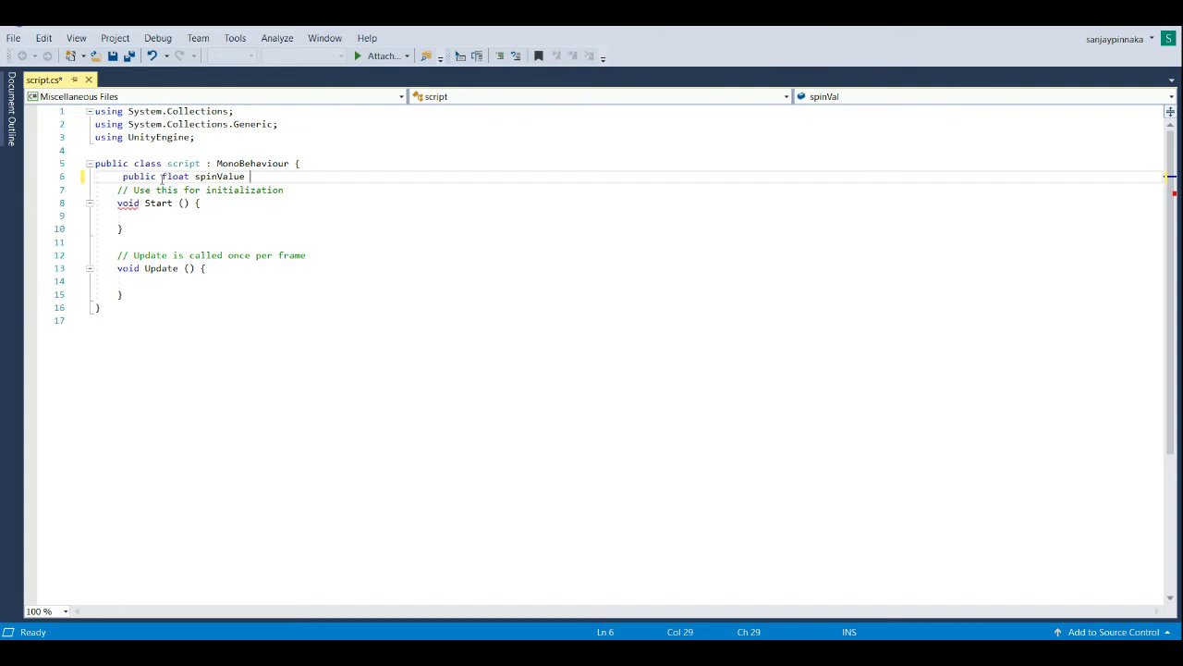
pyautogui.write('= 90')
pyautogui.write(';')
pyautogui.press('Down')
# Step: Add 'transform.Rotate(Vector3.up * spinValue * Time.deltaTime);' to Update and play the scene
pyautogui.press('Down')
pyautogui.press('Down')
pyautogui.press('Down')
pyautogui.press('Down')
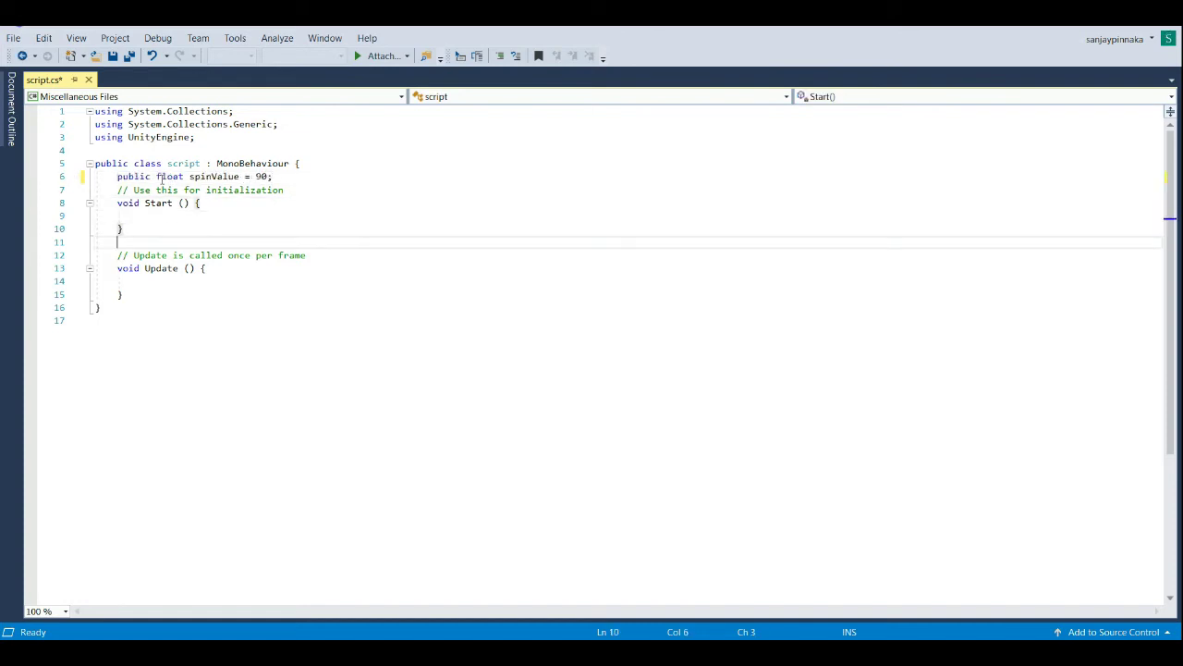
pyautogui.press('Down')
pyautogui.press('Down')
pyautogui.press('Down')
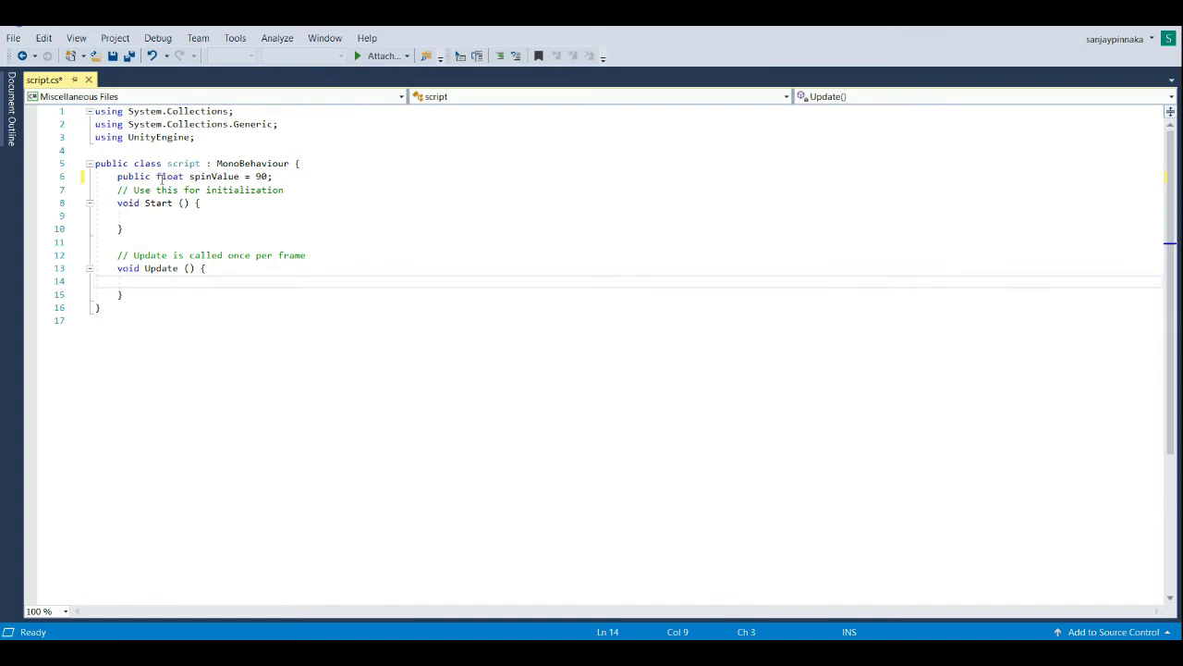
pyautogui.write('transfor')
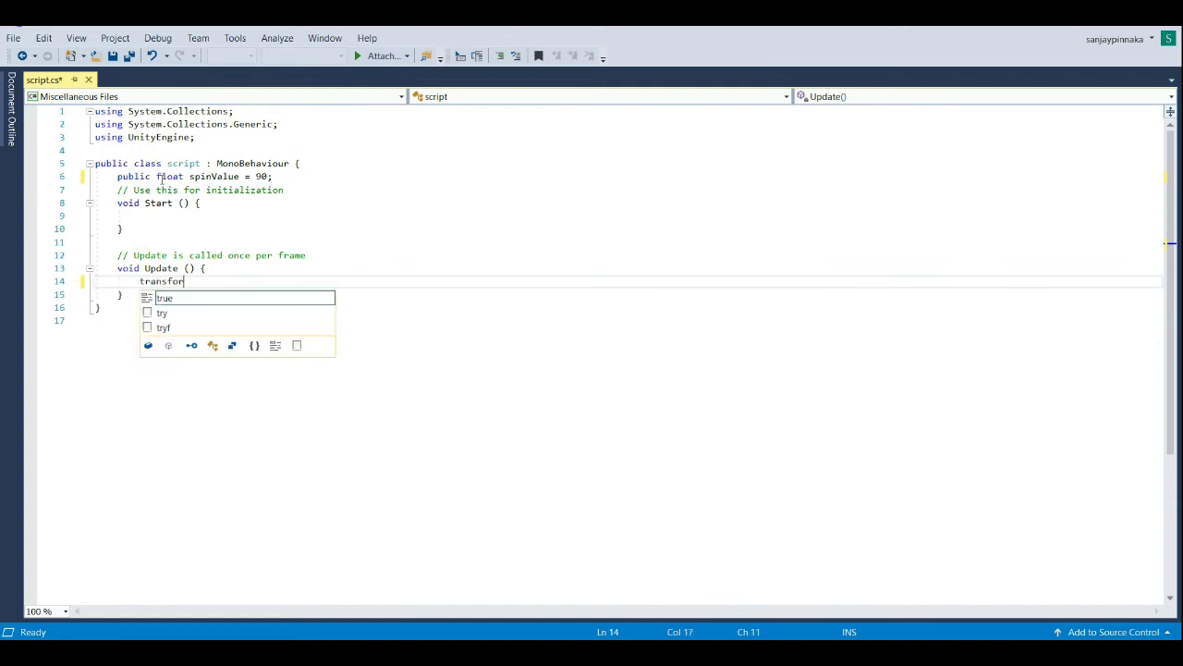
pyautogui.write('m')
pyautogui.press('Escape')
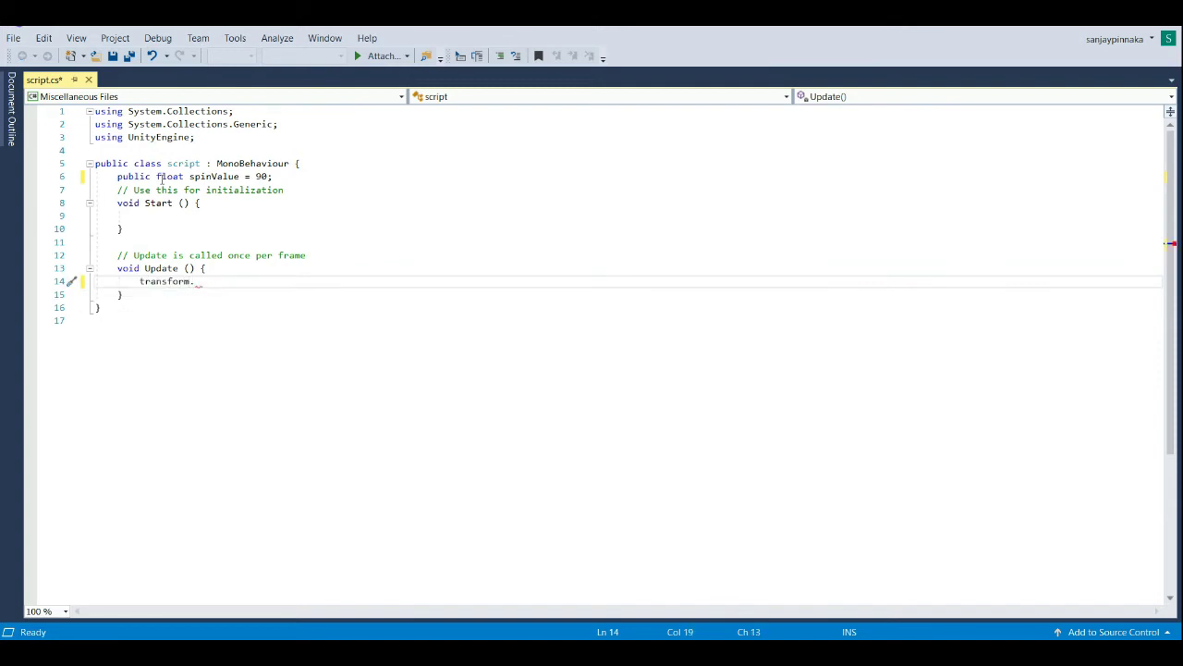
pyautogui.write('.Rotate')
pyautogui.write('(')
pyautogui.write('Vecto')
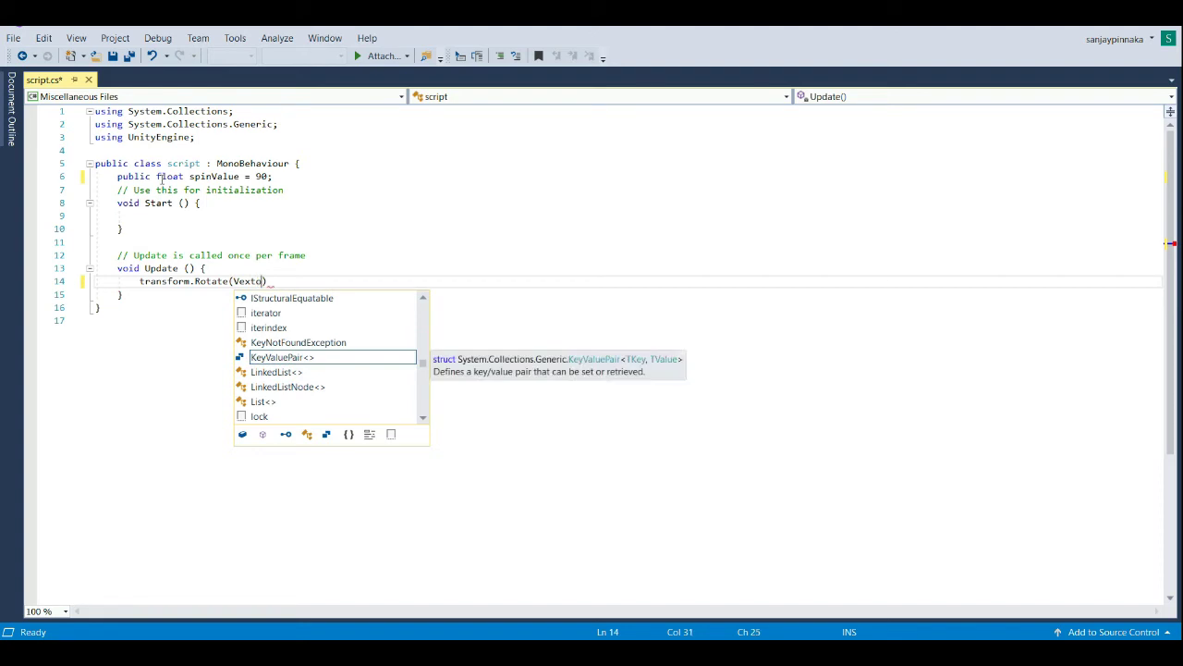
pyautogui.write('r3')
pyautogui.press('Left')
pyautogui.press('Left')
pyautogui.press('Left')
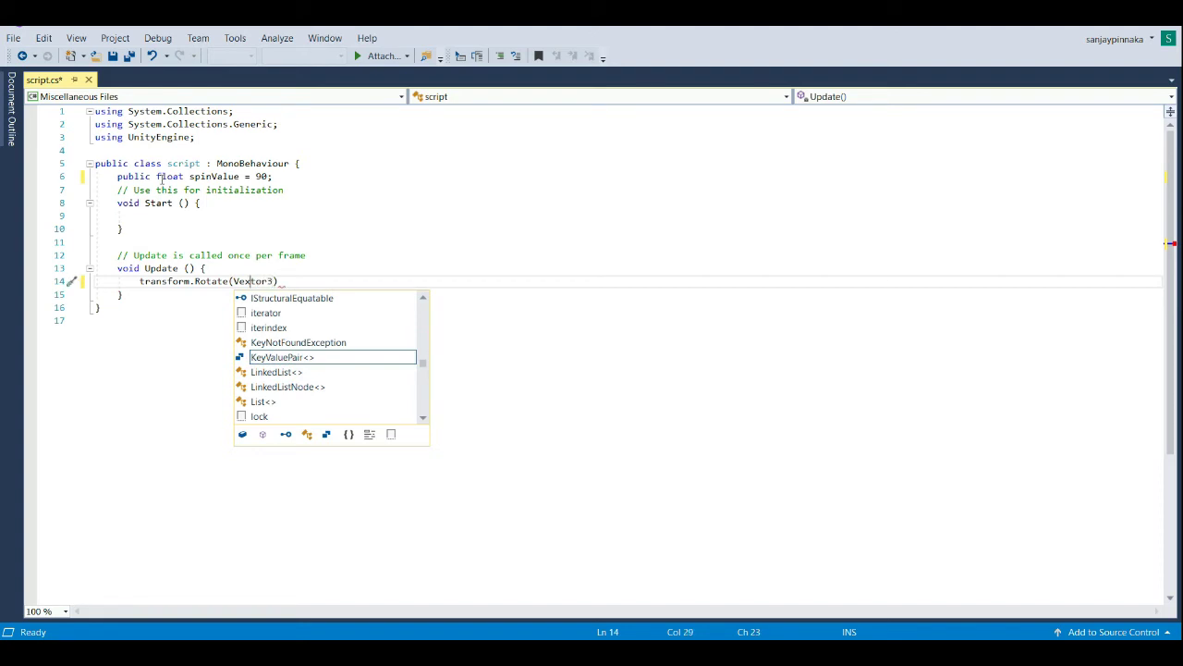
pyautogui.press('Right')
pyautogui.press('Right')
pyautogui.press('Right')
pyautogui.press('Escape')
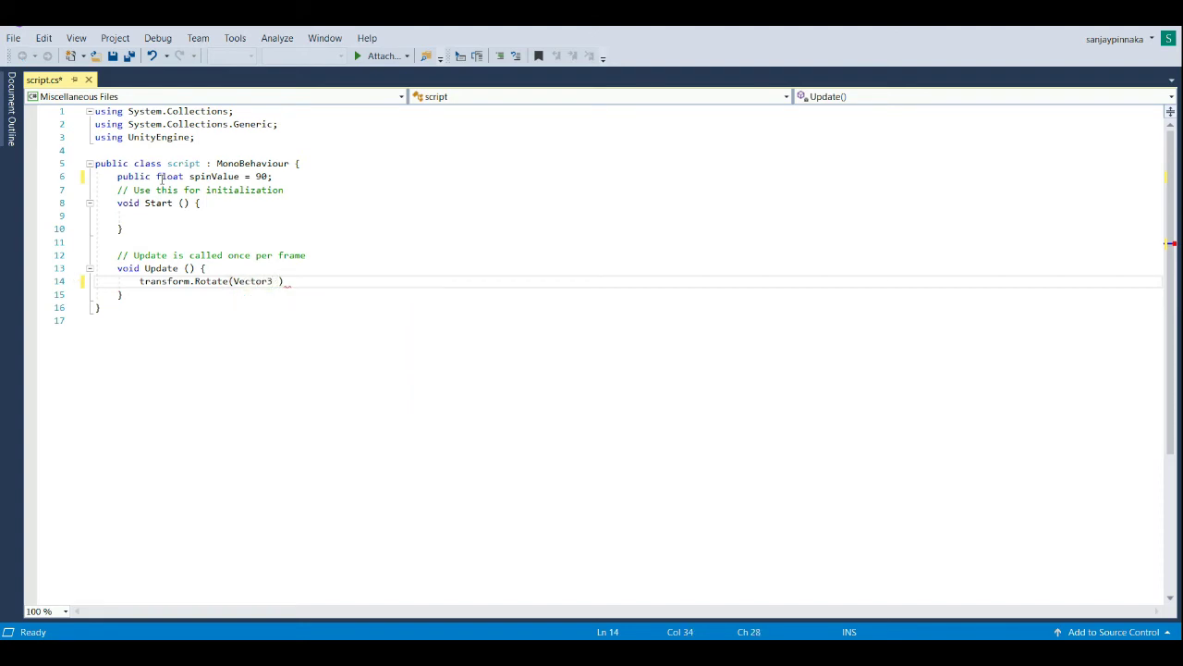
pyautogui.press('BackSpace')
pyautogui.write('.')
pyautogui.write('up')
pyautogui.write(' * spin')
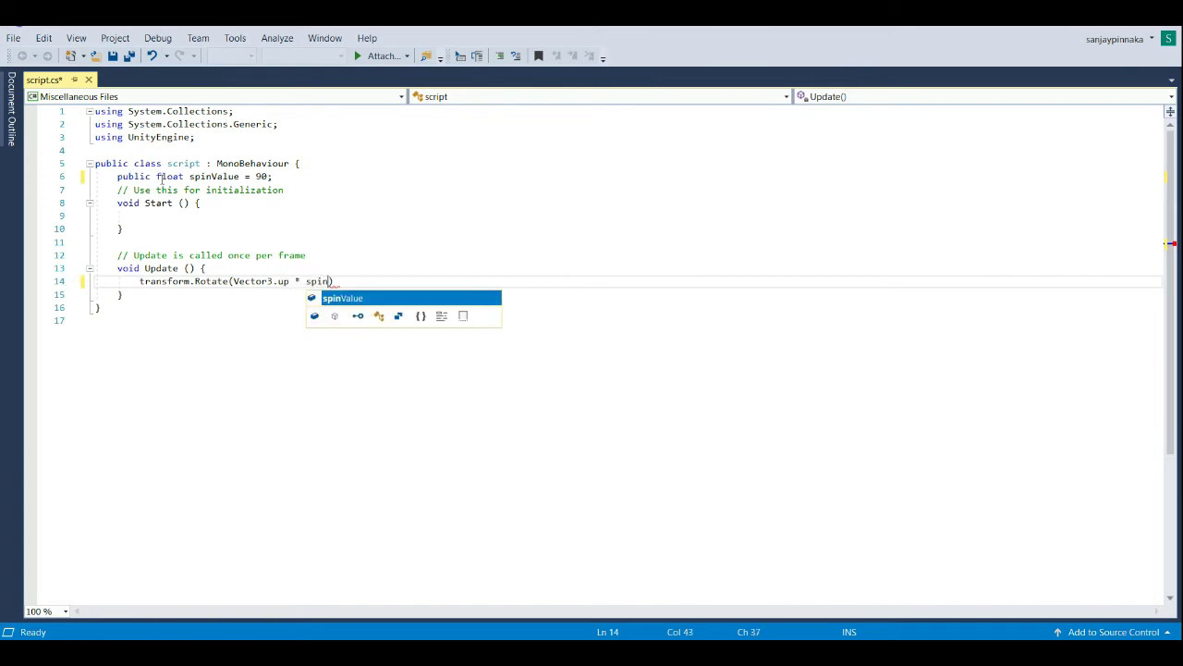
pyautogui.write('Value')
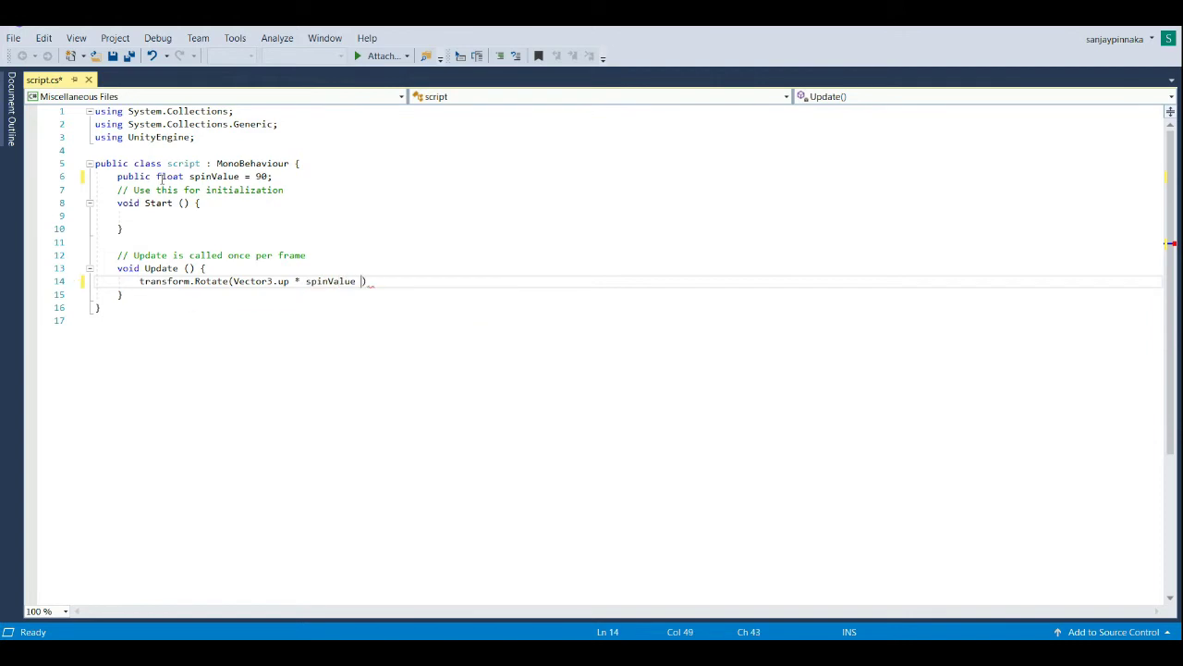
pyautogui.write(' * Yime')
pyautogui.press('BackSpace')
pyautogui.press('BackSpace')
pyautogui.press('BackSpace')
pyautogui.write('T')
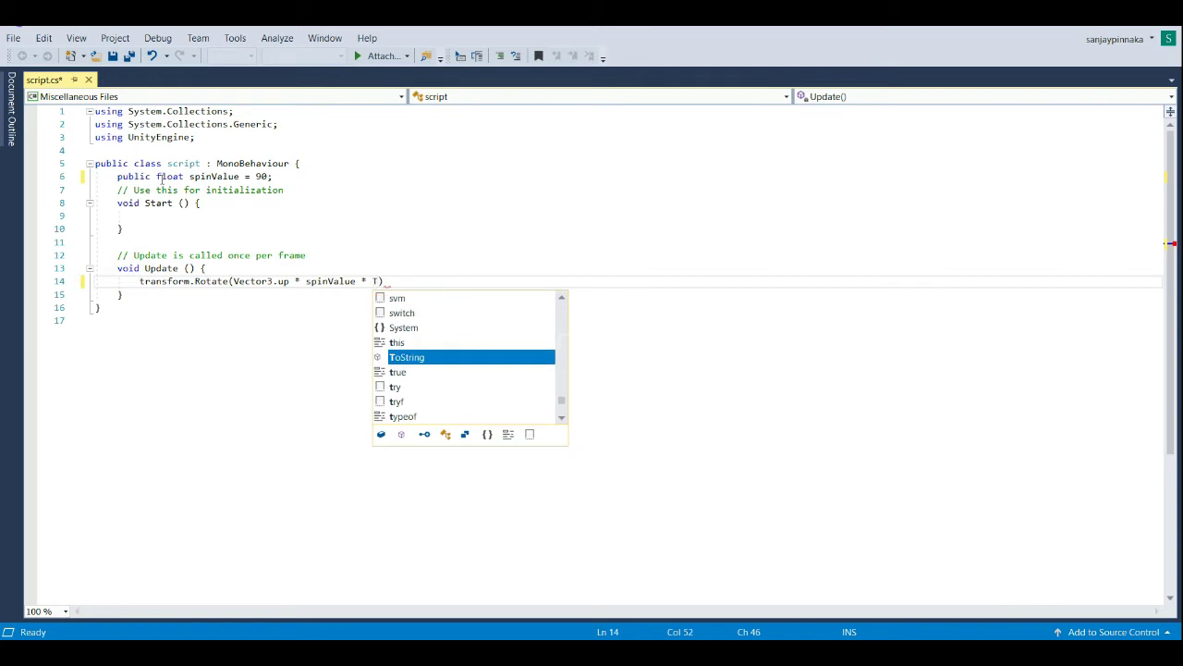
pyautogui.write('ime.')
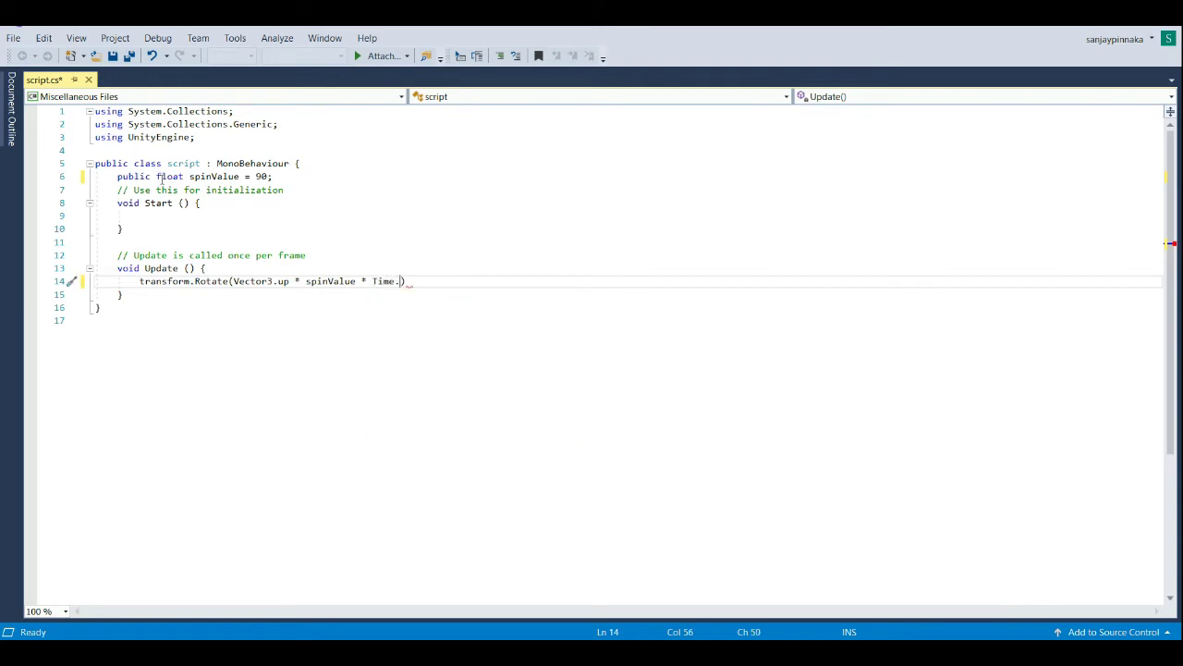
pyautogui.write('delta')
pyautogui.write('time')
pyautogui.press('Left')
pyautogui.press('Left')
pyautogui.press('BackSpace')
pyautogui.press('BackSpace')
pyautogui.write('Time)')
pyautogui.write(';')
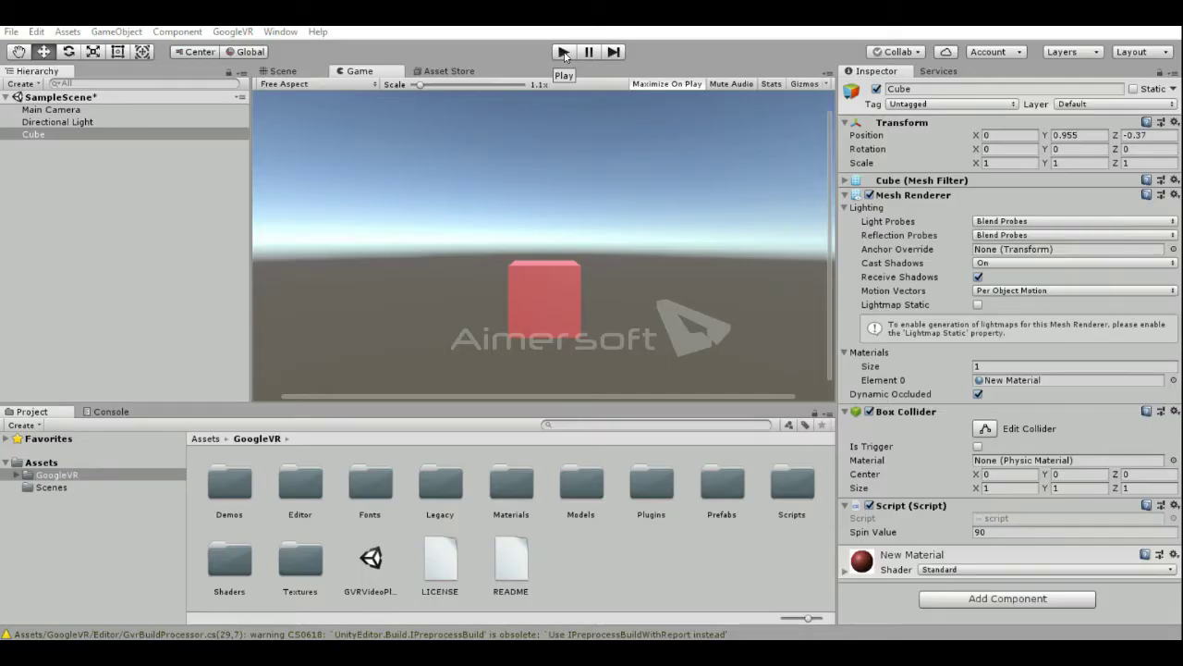
pyautogui.click(564, 53)
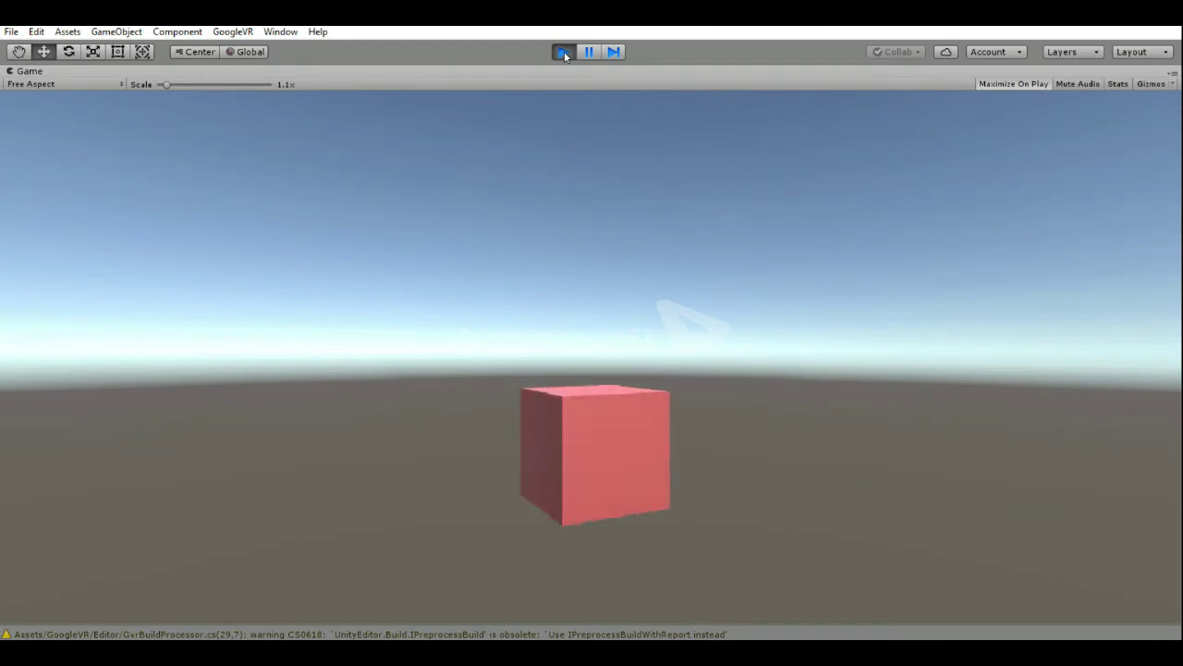
pyautogui.click(563, 53)
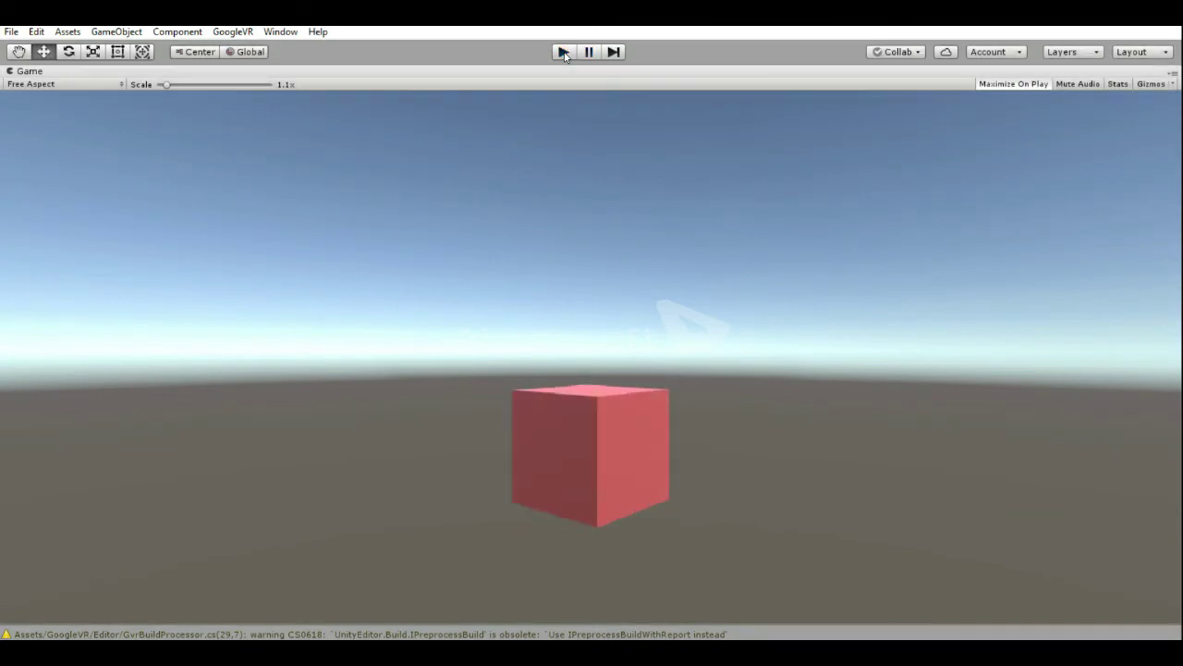
pyautogui.click(113, 134)
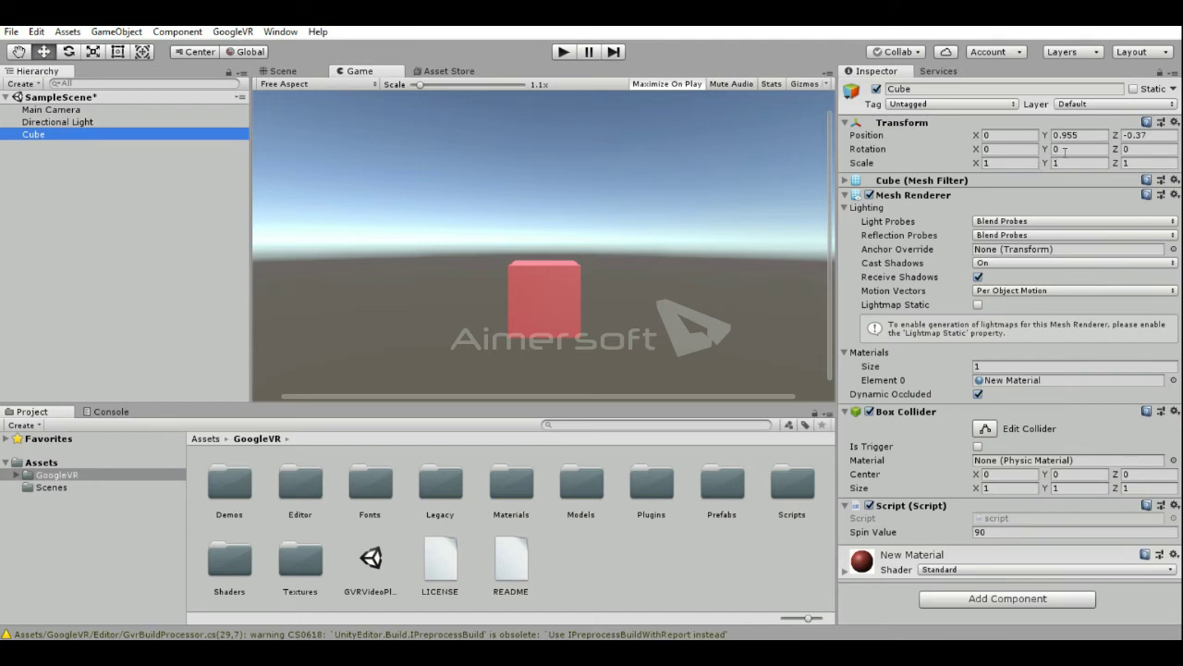
# Step: Set the Cube's X rotation to 45 in the Inspector
pyautogui.click(1007, 150)
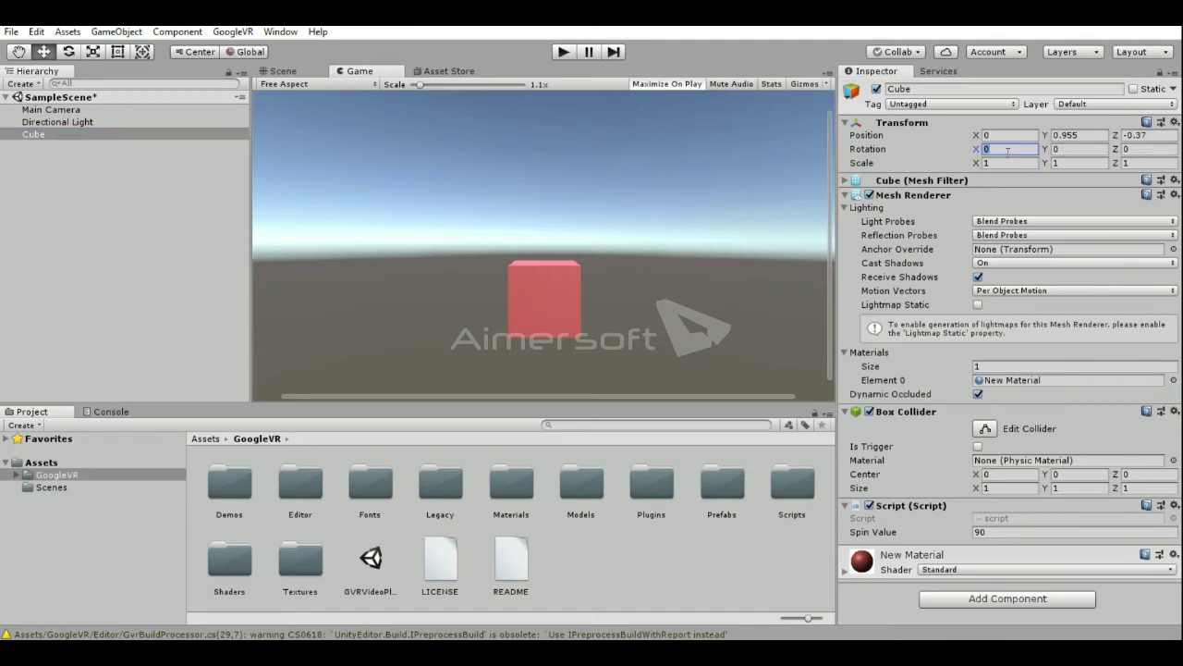
pyautogui.press('BackSpace')
pyautogui.write('45')
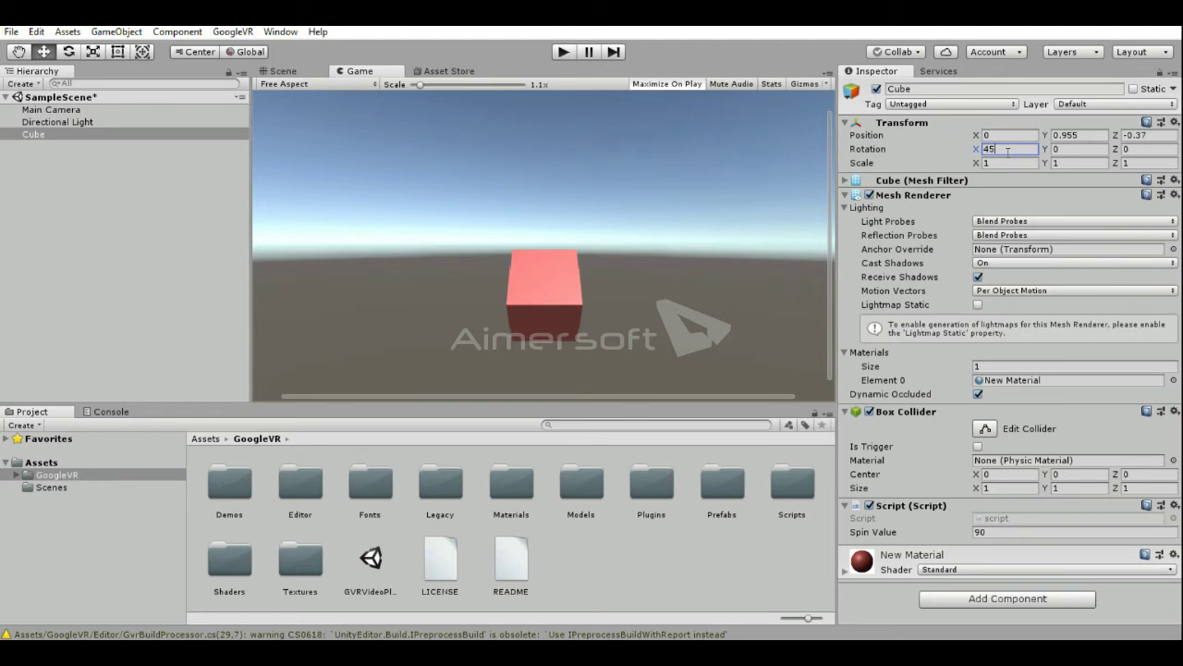
# Step: Preview the tilted cube in Play mode, then filter assets by 'GVR edi'
pyautogui.click(562, 53)
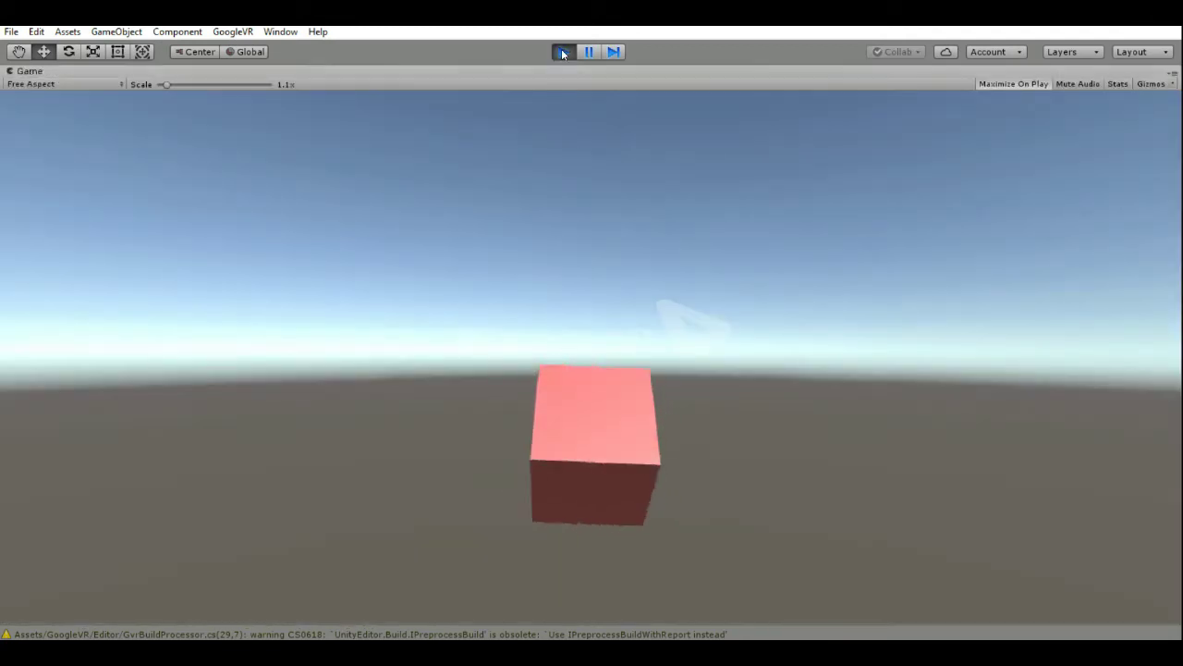
pyautogui.click(562, 53)
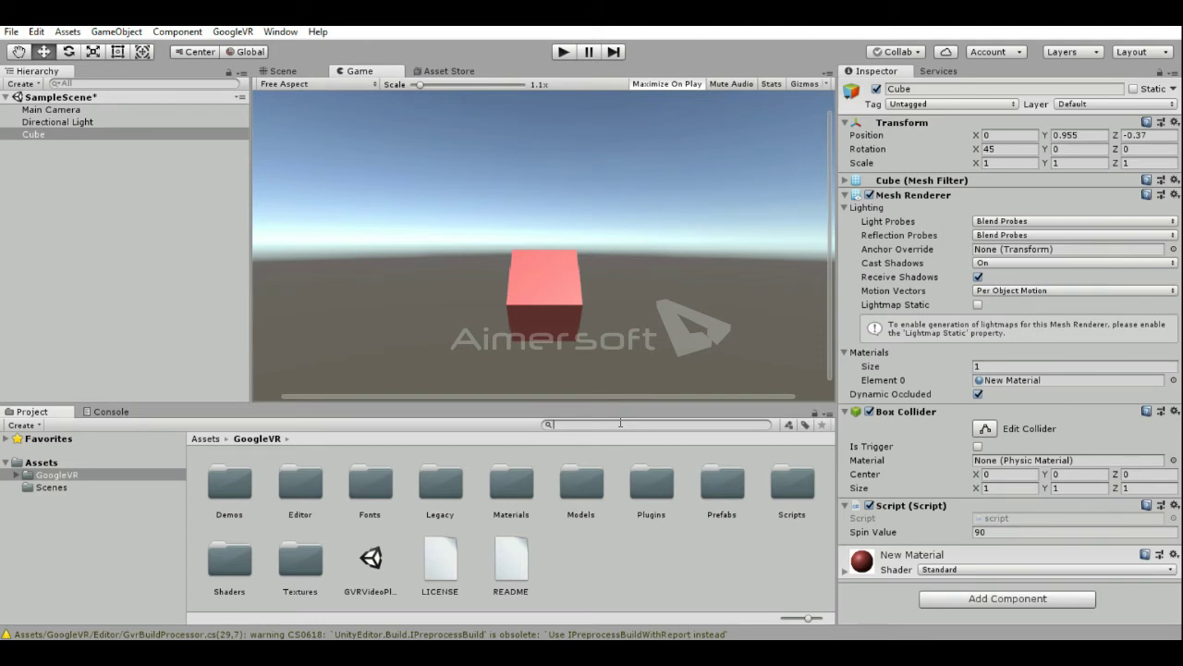
pyautogui.write('GVR edi')
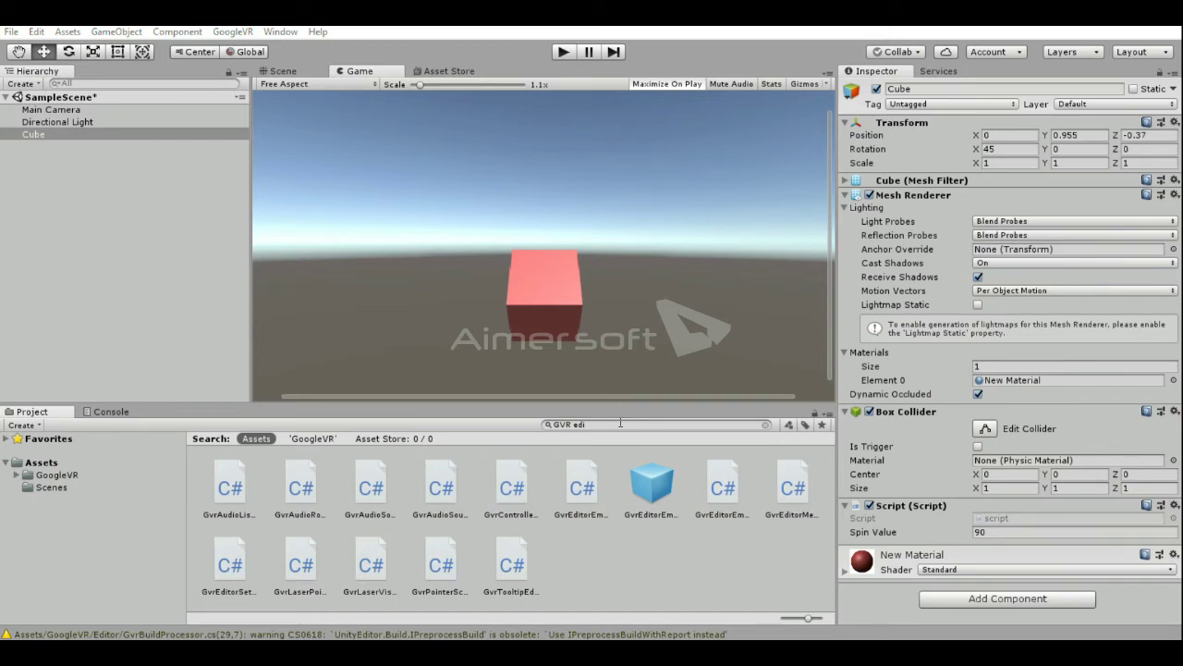
# Step: Drag the GvrEditorEmulator and GvrControllerMain prefabs from the asset search into the Hierarchy
pyautogui.click(662, 499)
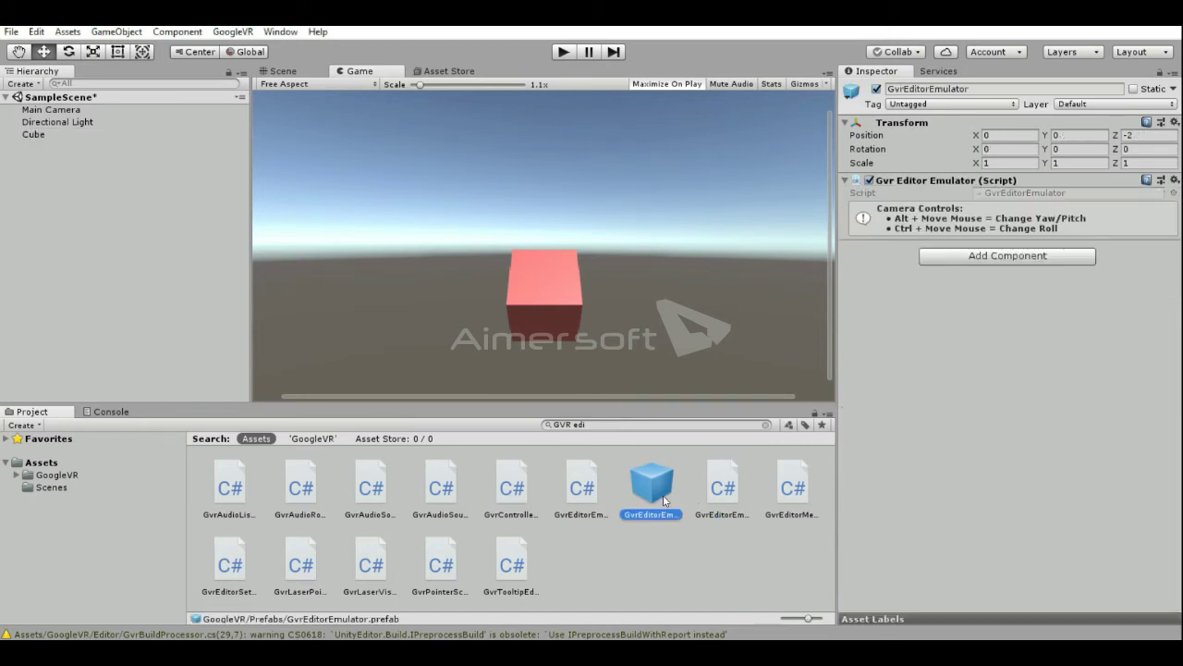
pyautogui.moveTo(662, 499); pyautogui.dragTo(69, 261)
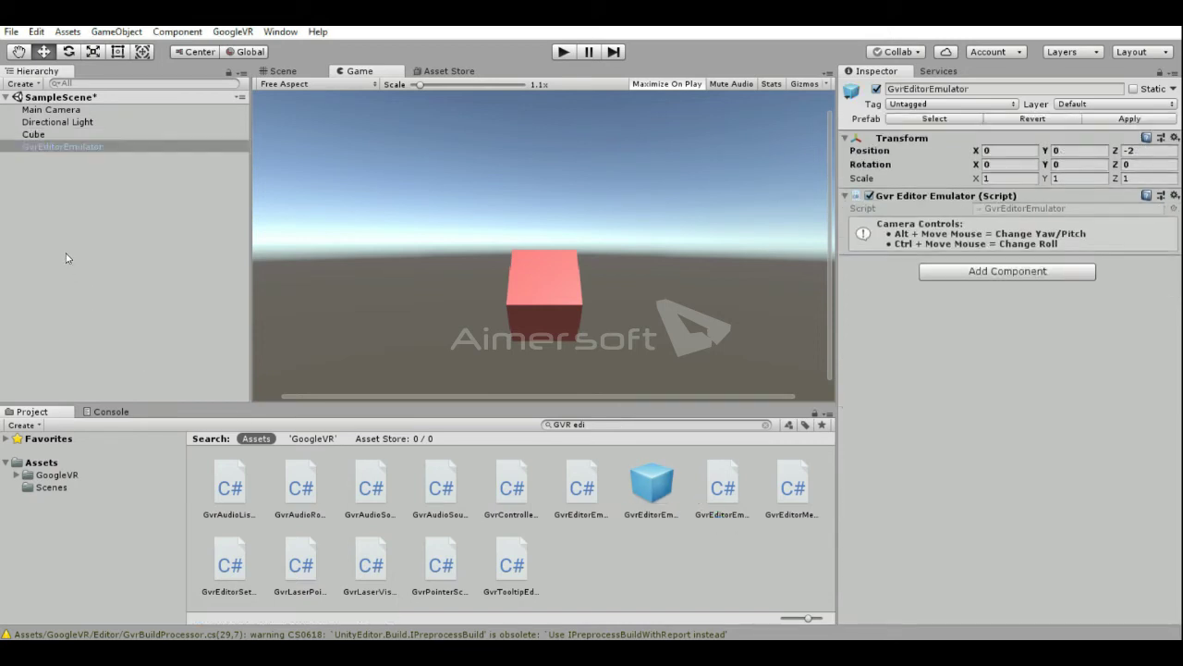
pyautogui.click(601, 425)
pyautogui.write('GVR e')
pyautogui.press('BackSpace')
pyautogui.press('BackSpace')
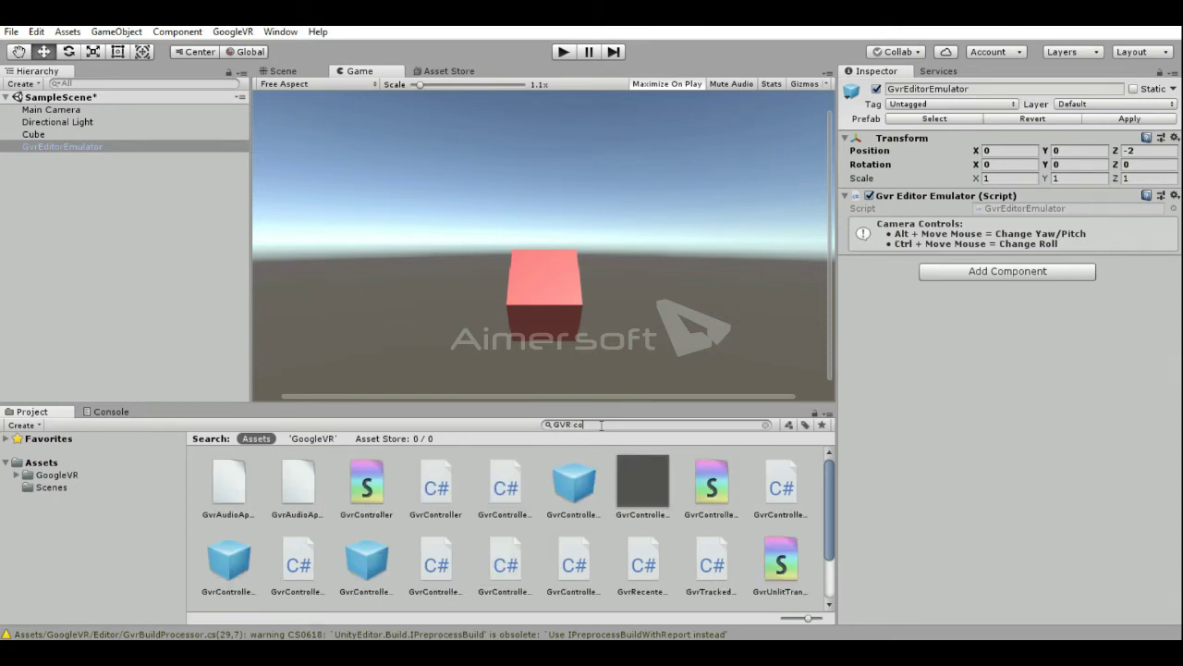
pyautogui.write('conroller')
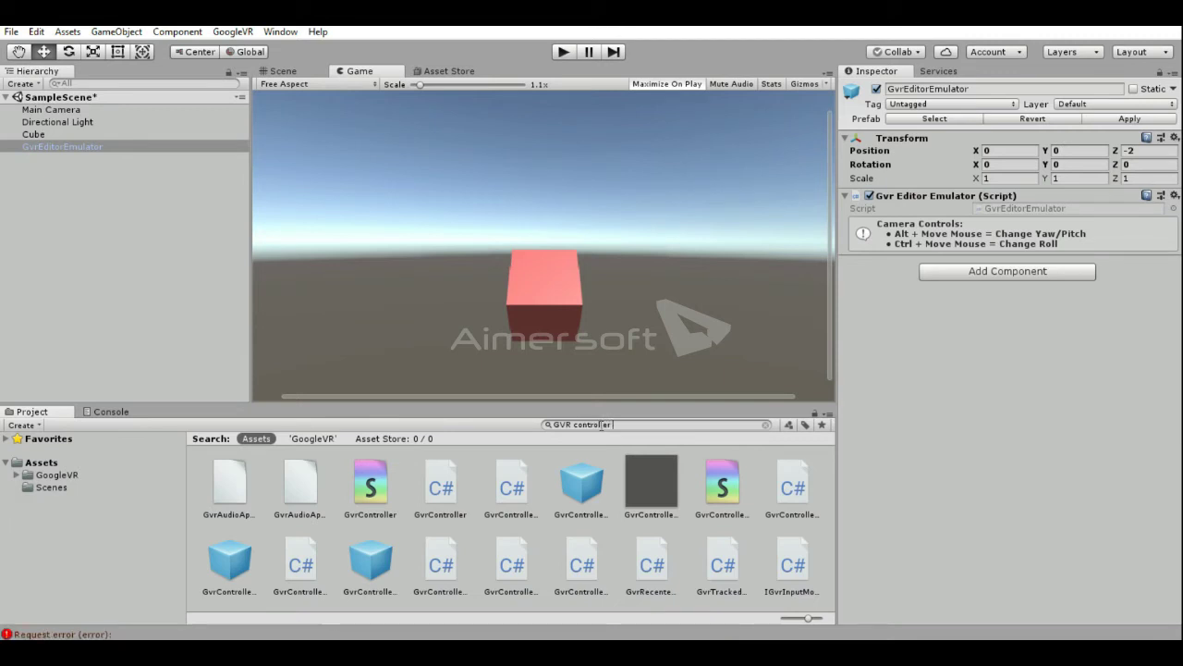
pyautogui.write('mai')
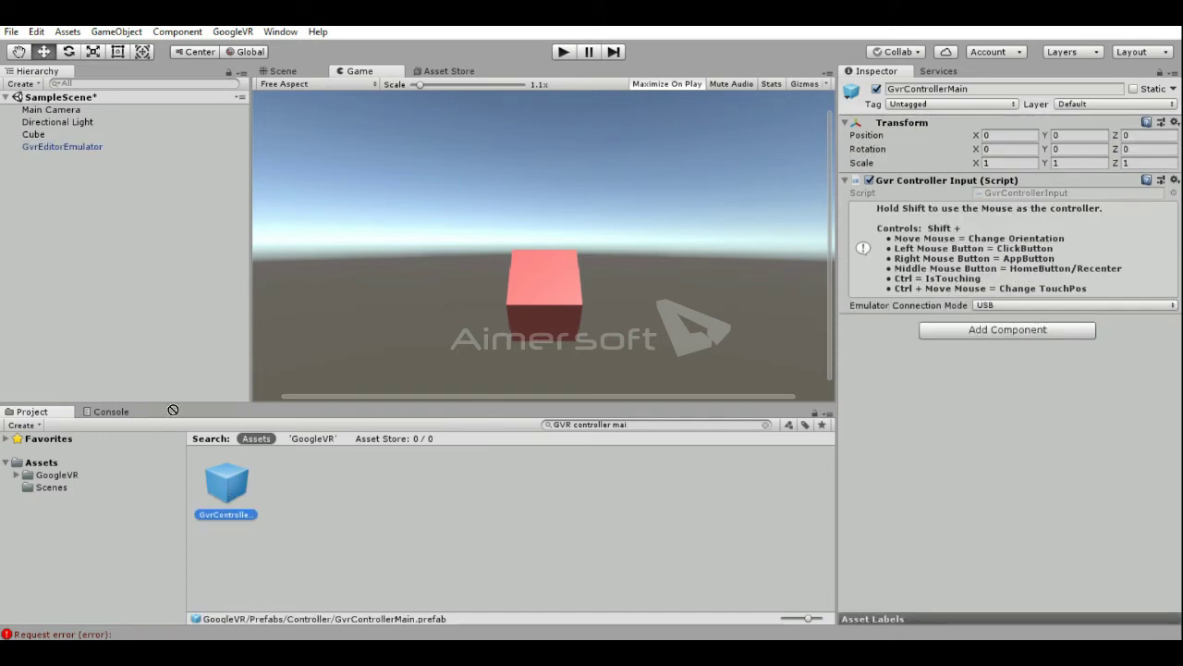
pyautogui.moveTo(230, 491); pyautogui.dragTo(134, 318)
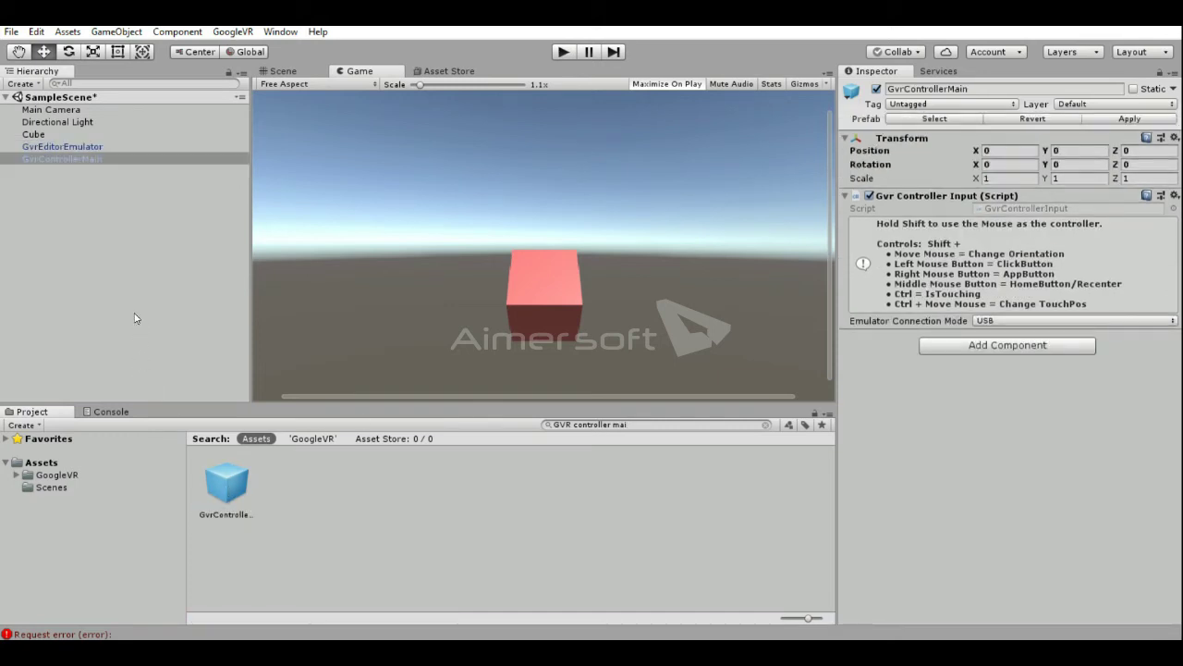
pyautogui.click(564, 53)
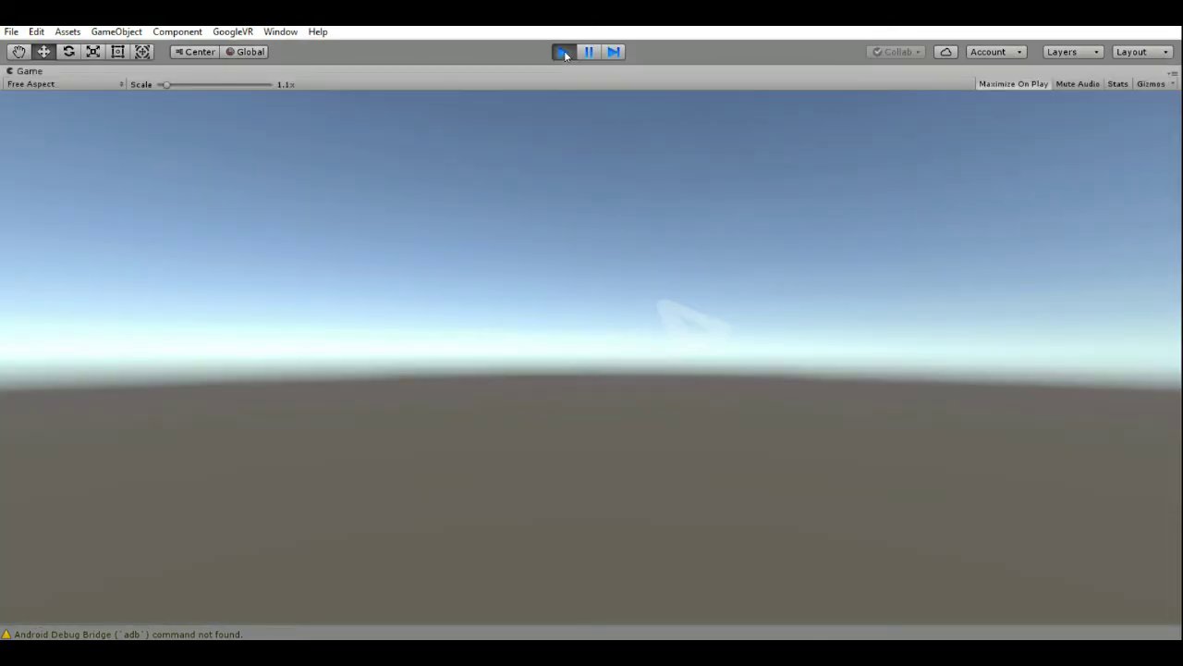
pyautogui.click(564, 52)
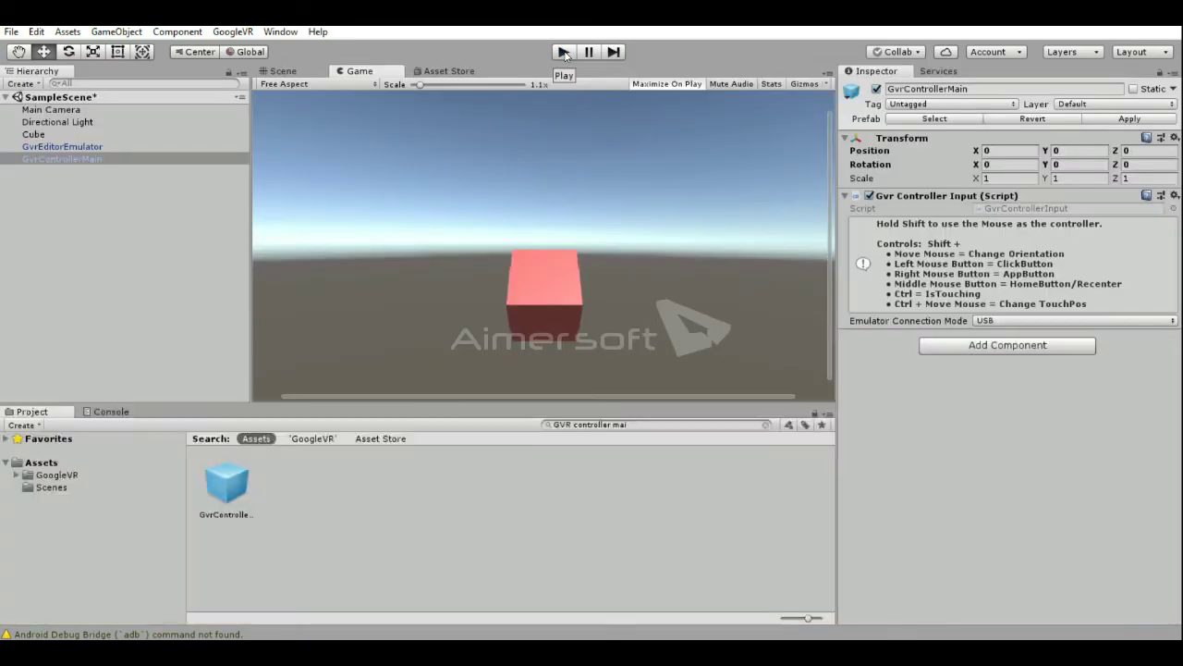
pyautogui.click(96, 208)
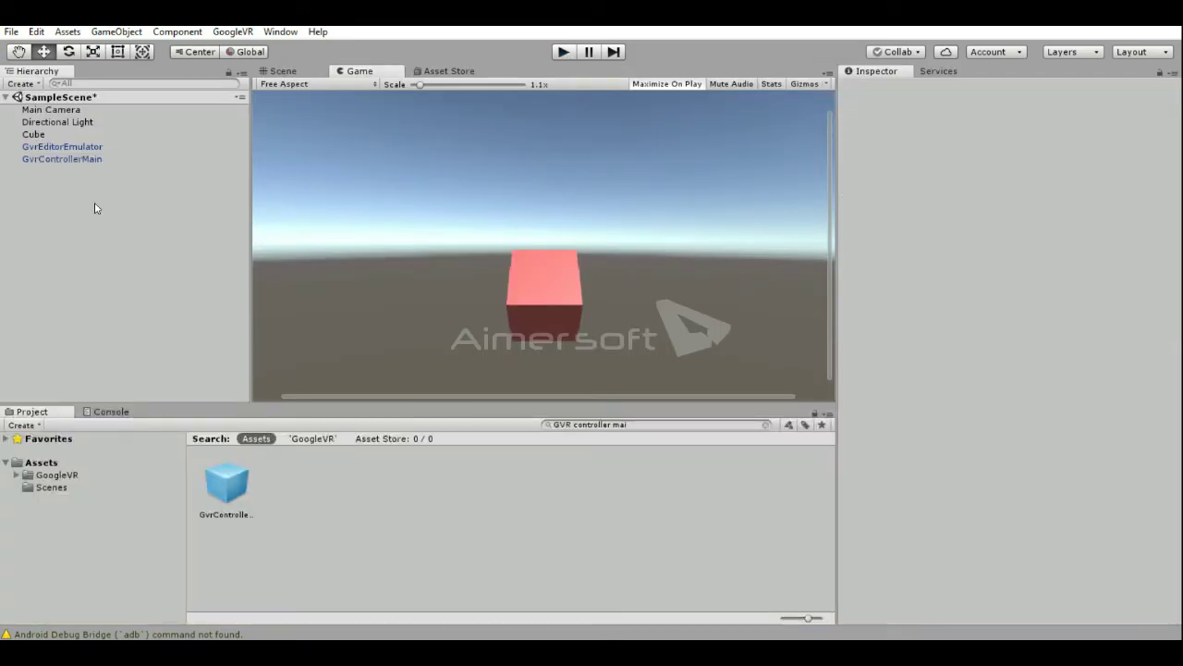
# Step: Create an empty GameObject in the Hierarchy and rename it Head
pyautogui.rightClick(95, 208)
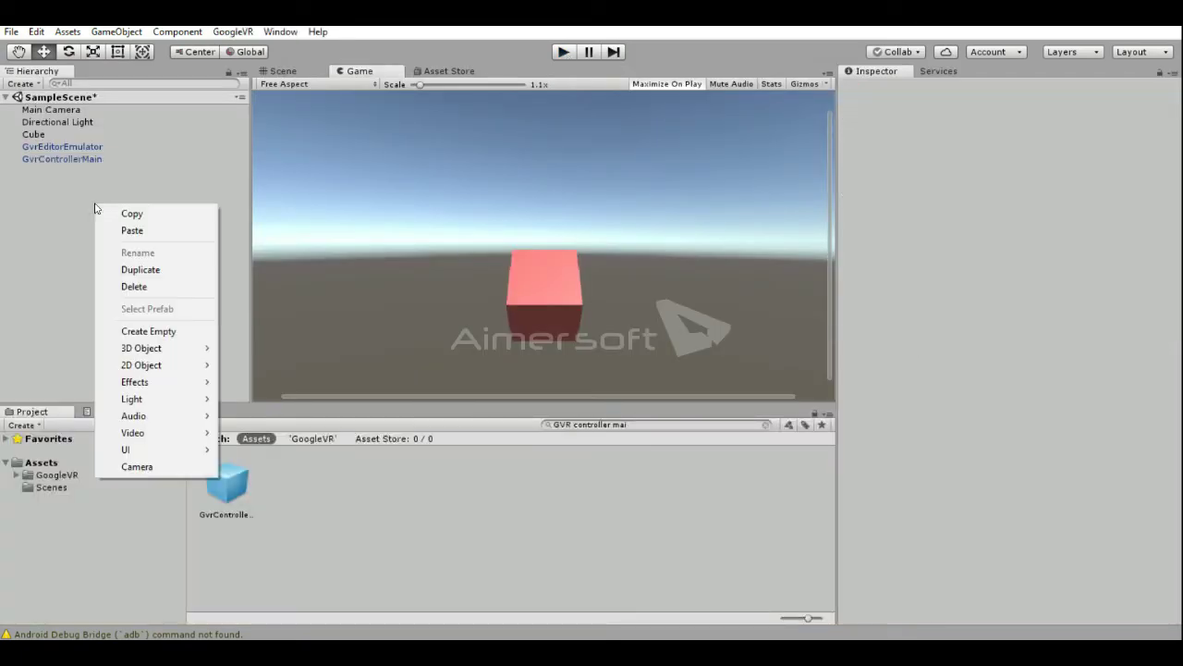
pyautogui.click(153, 337)
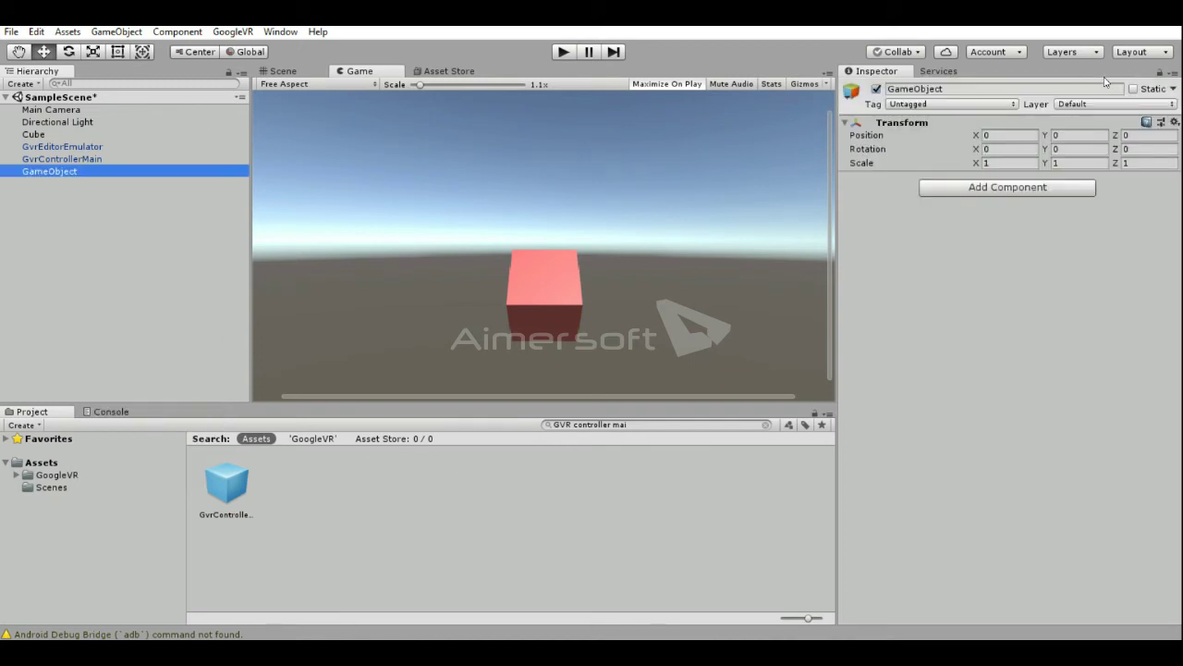
pyautogui.click(955, 89)
pyautogui.press('BackSpace')
pyautogui.write('Head')
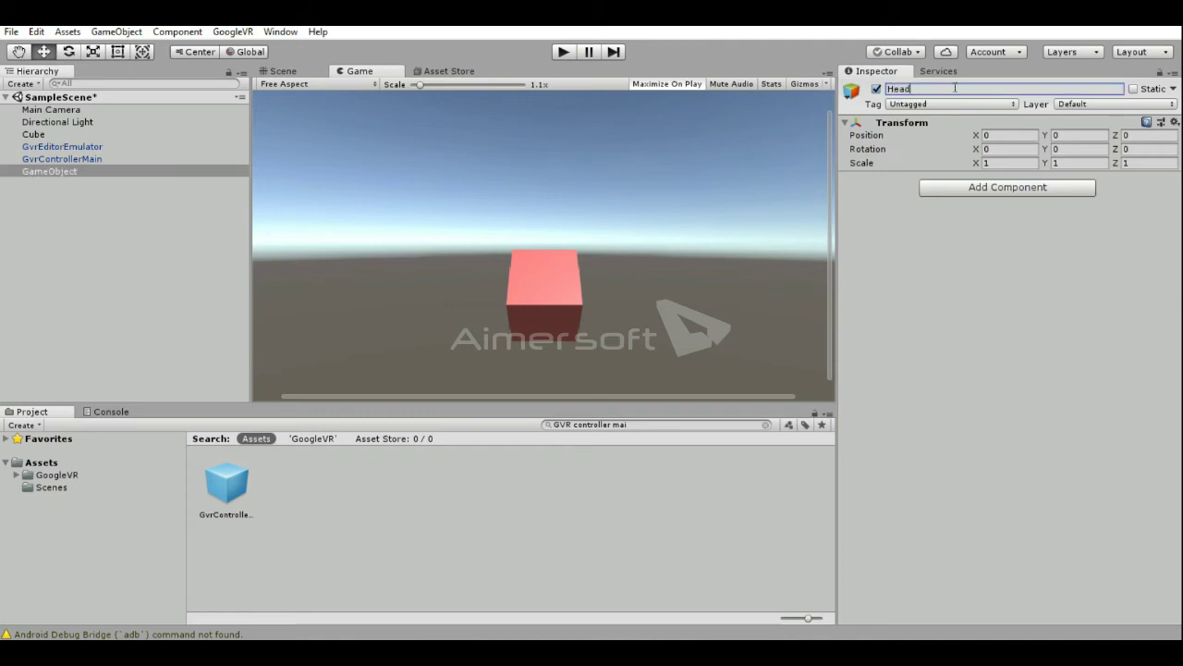
pyautogui.press('Return')
pyautogui.click(51, 195)
pyautogui.click(33, 172)
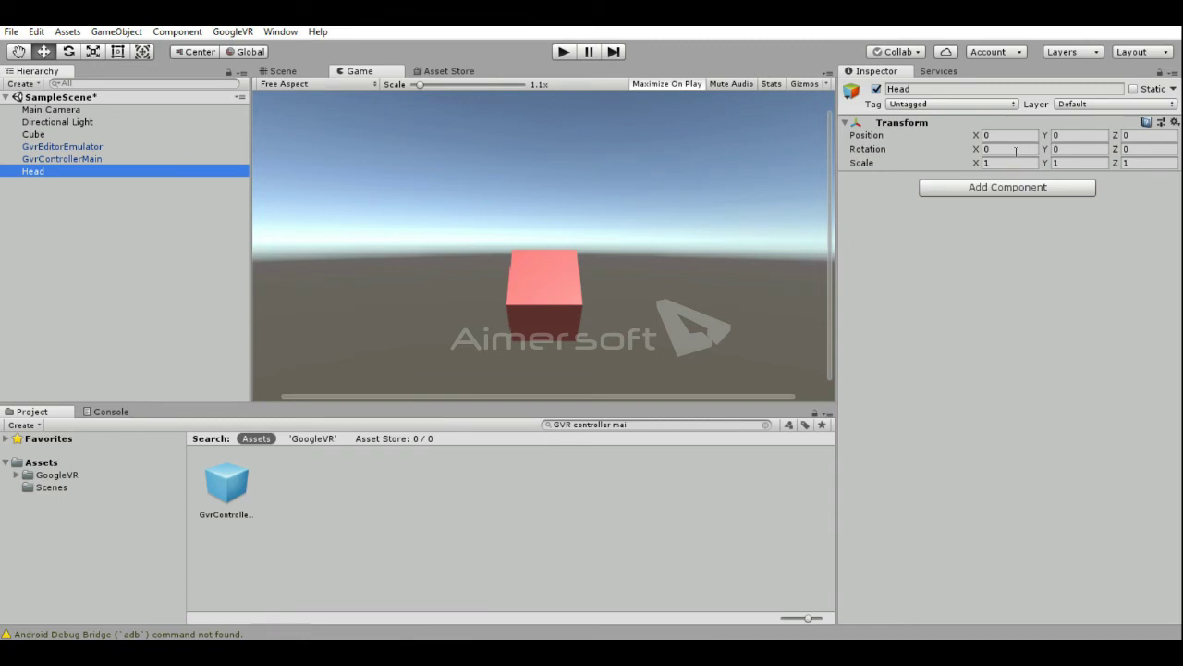
# Step: Set Head's position to Y 1.8 and Z -5, then run the scene
pyautogui.click(1082, 151)
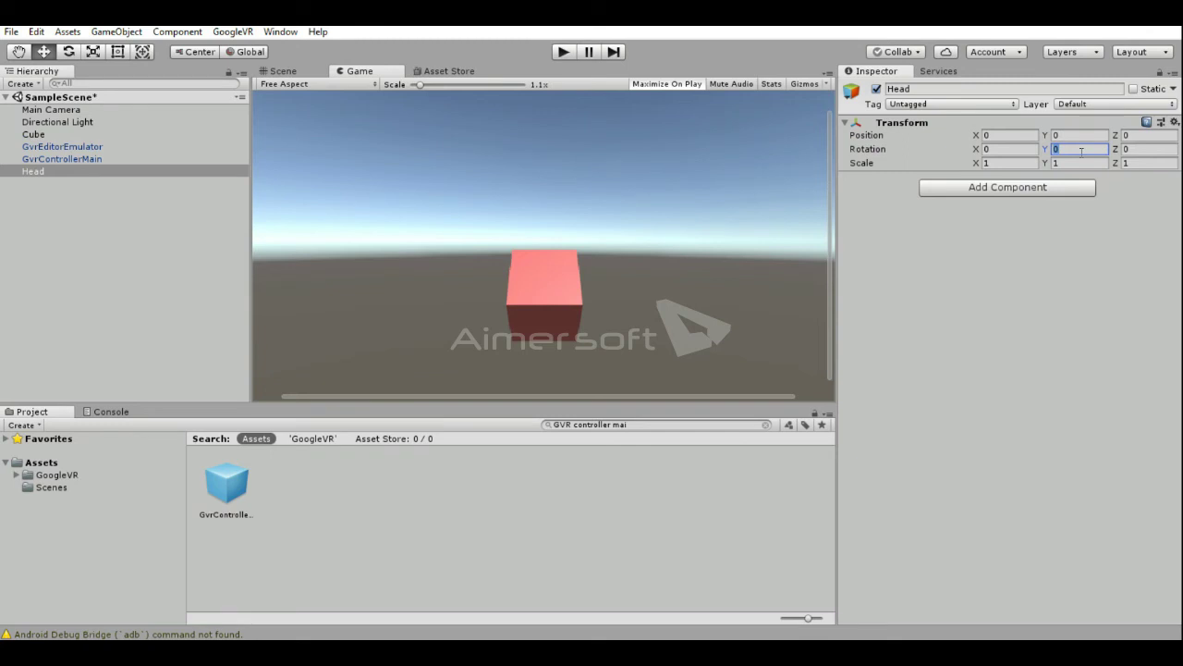
pyautogui.click(1074, 136)
pyautogui.press('BackSpace')
pyautogui.write('1.8')
pyautogui.click(1132, 136)
pyautogui.write('-5')
pyautogui.click(562, 52)
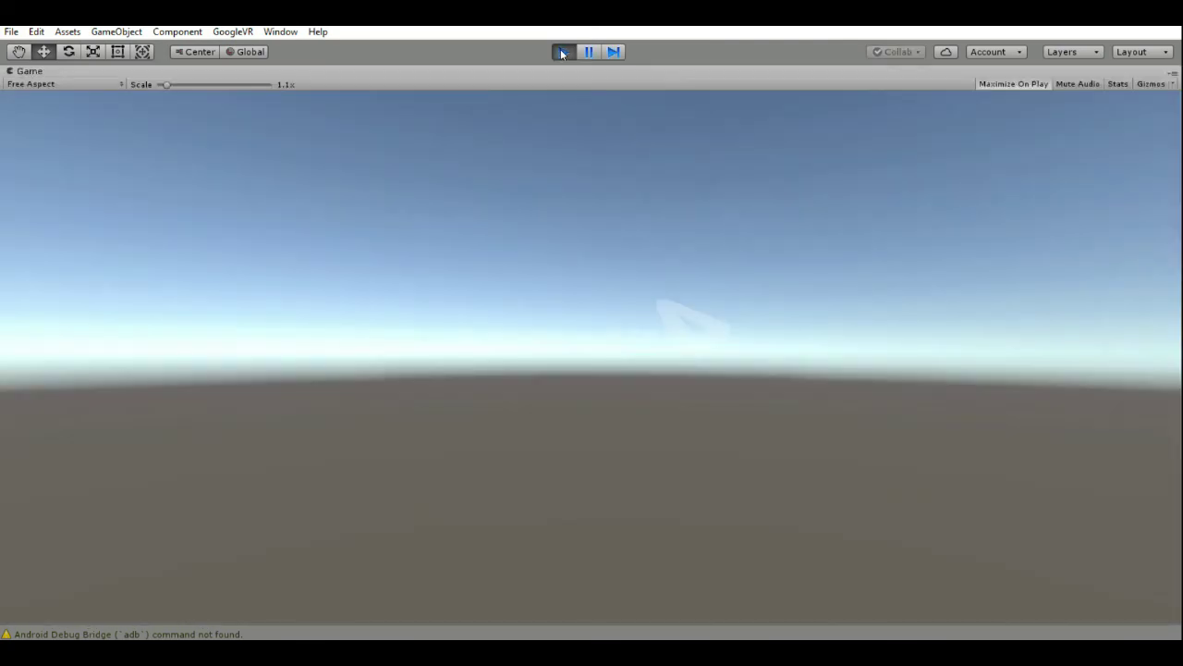
# Step: Parent Main Camera under Head and play the scene to watch the cube spin
pyautogui.click(561, 52)
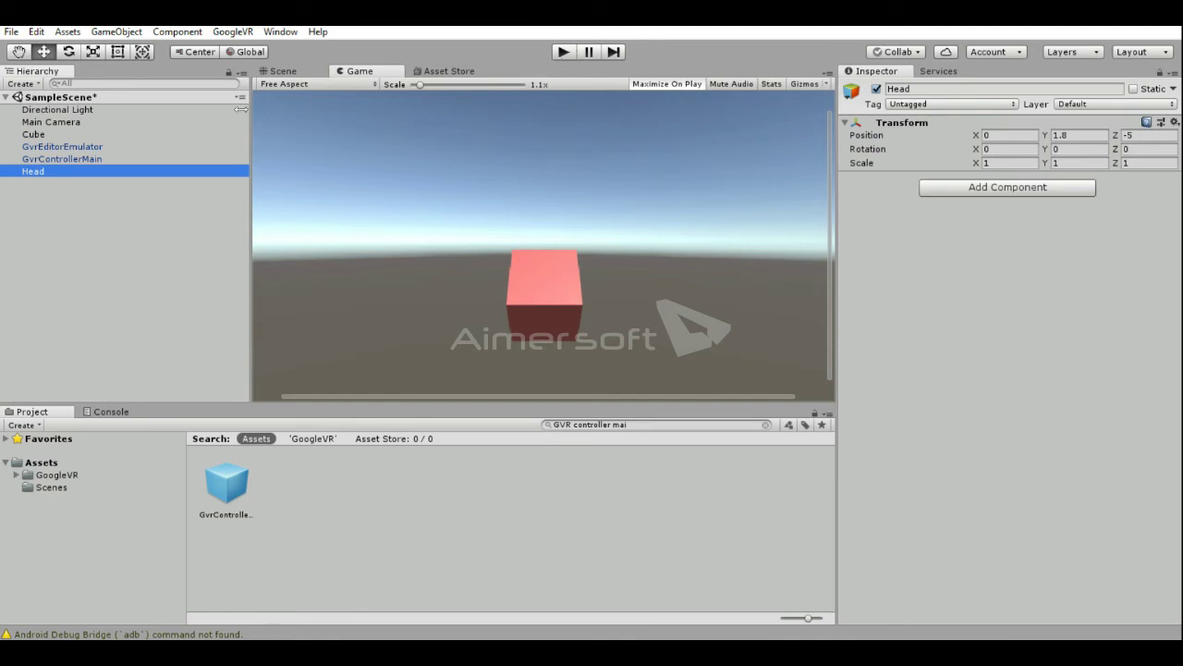
pyautogui.click(43, 123)
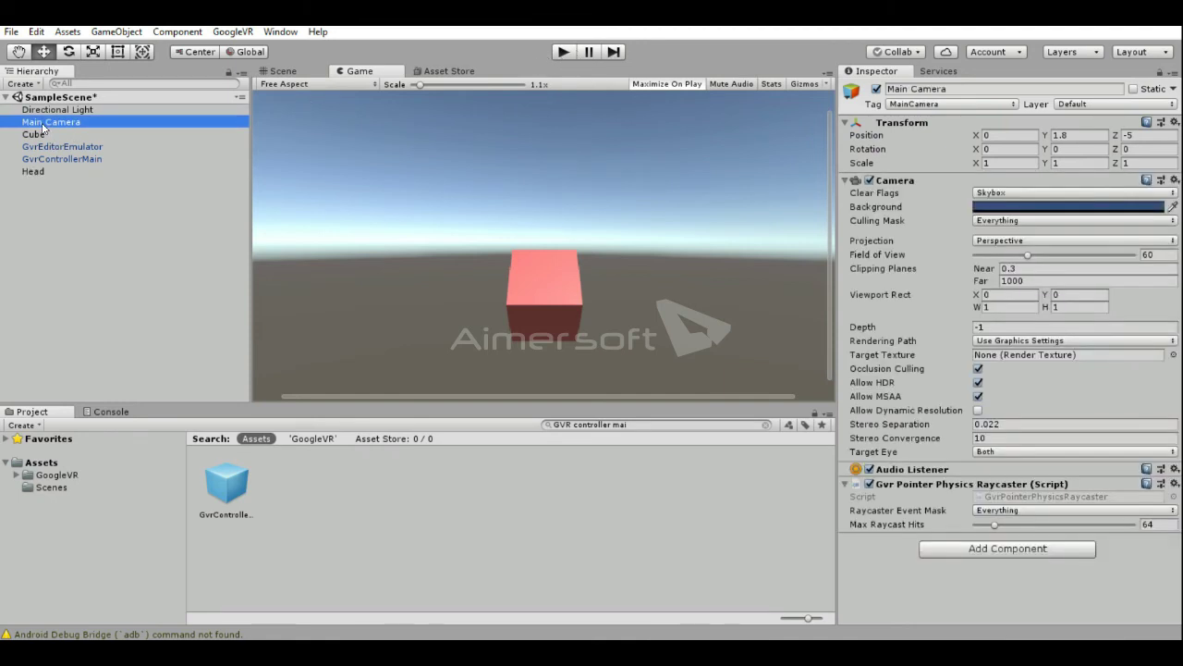
pyautogui.moveTo(50, 139); pyautogui.dragTo(37, 171)
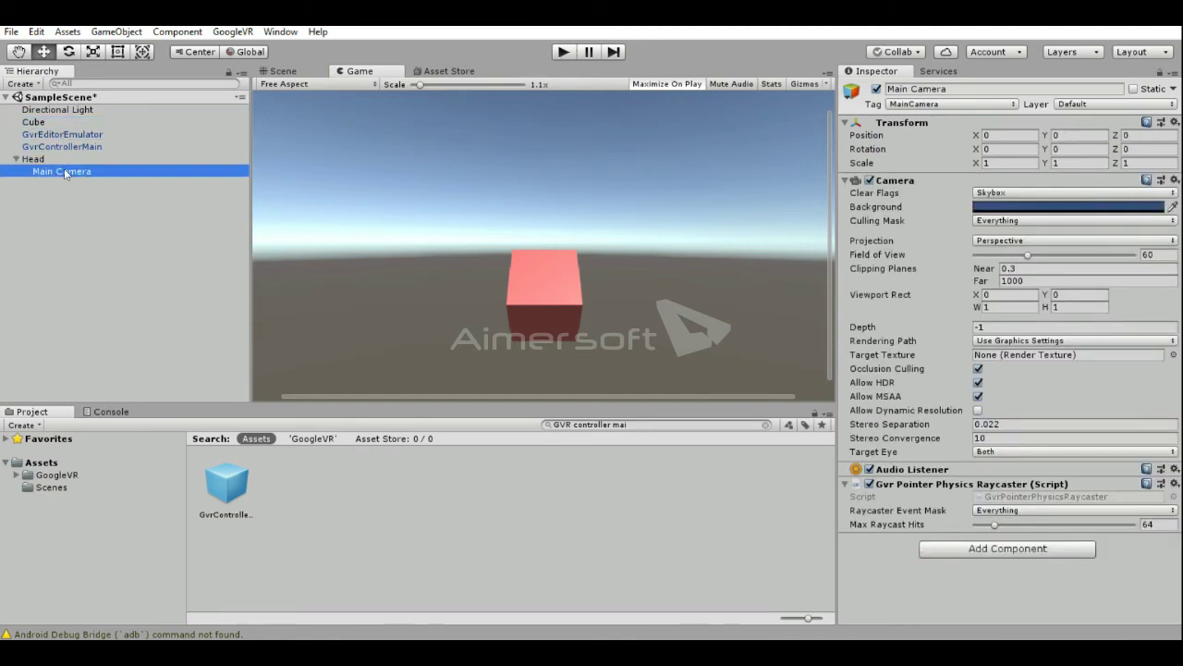
pyautogui.click(562, 52)
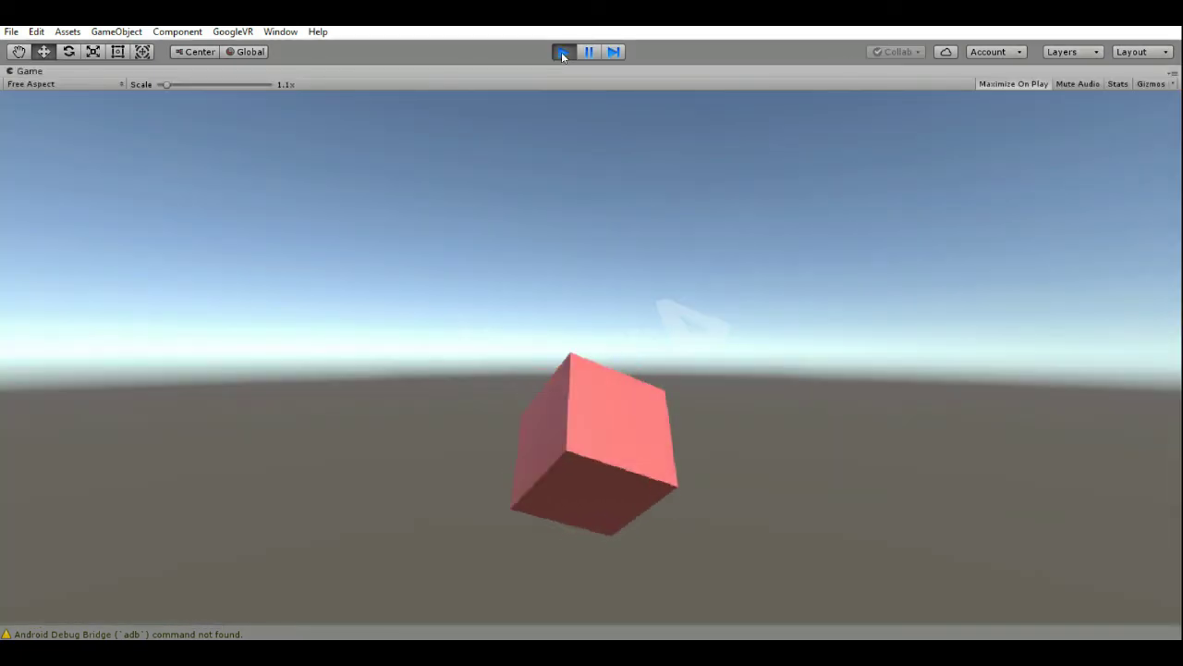
pyautogui.click(561, 52)
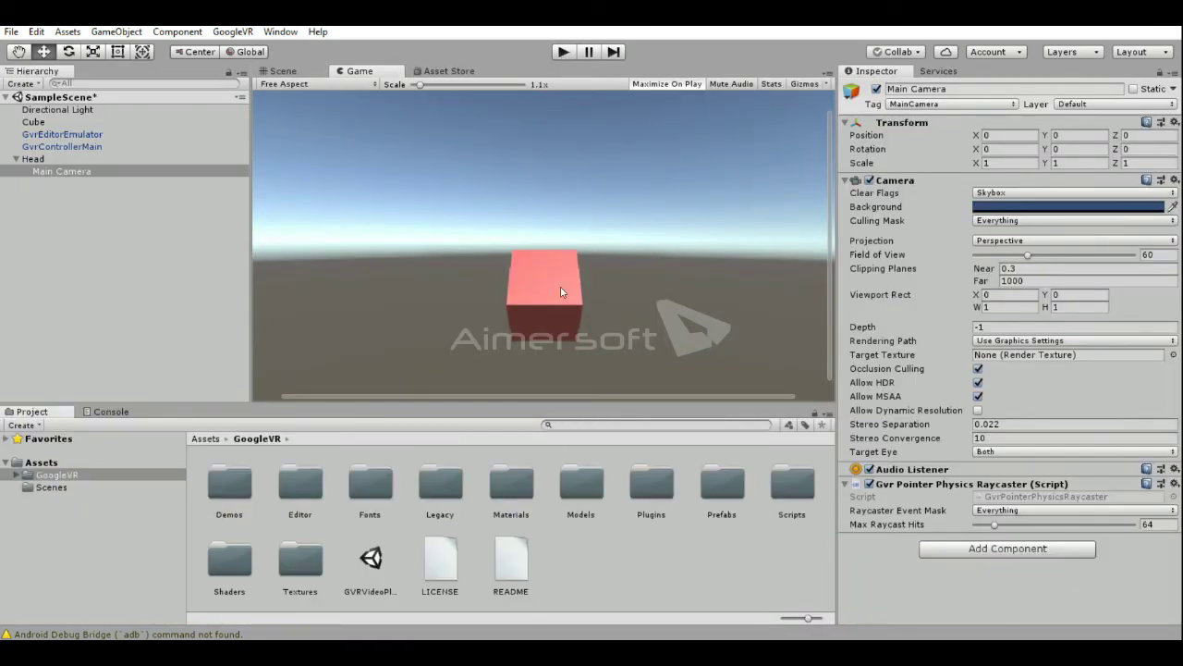
# Step: Search for 'cube roo' and drag the CubeRoom prefab into the scene
pyautogui.click(570, 422)
pyautogui.write('cube')
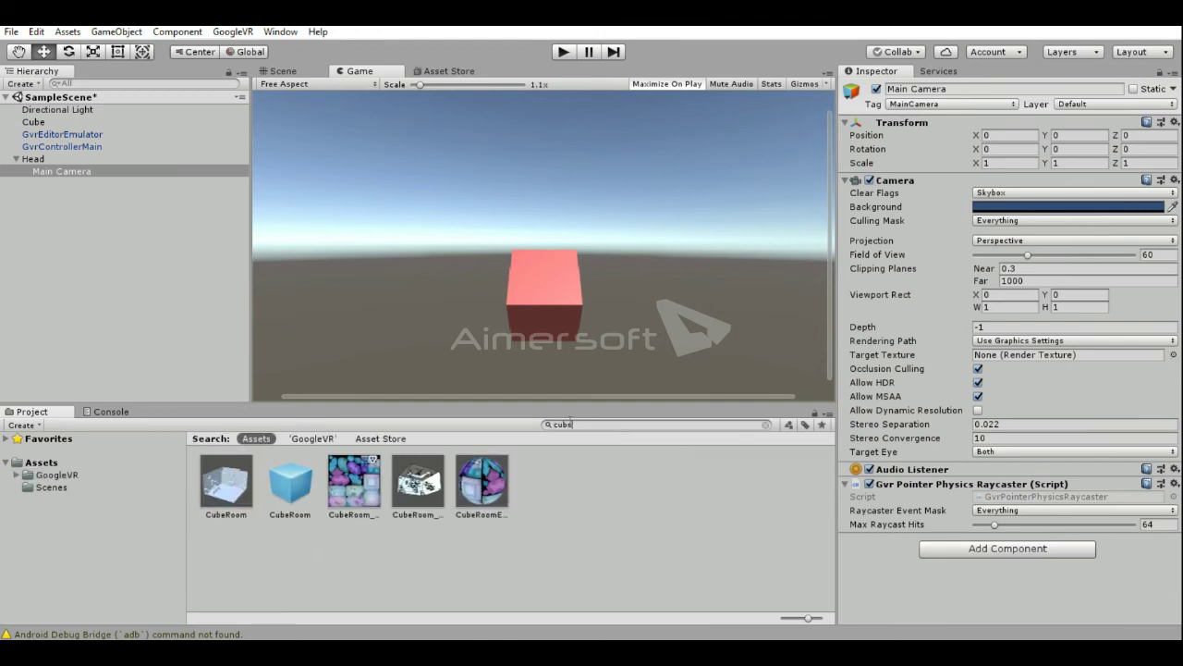
pyautogui.write(' roo')
pyautogui.click(268, 459)
pyautogui.moveTo(267, 457); pyautogui.dragTo(116, 257)
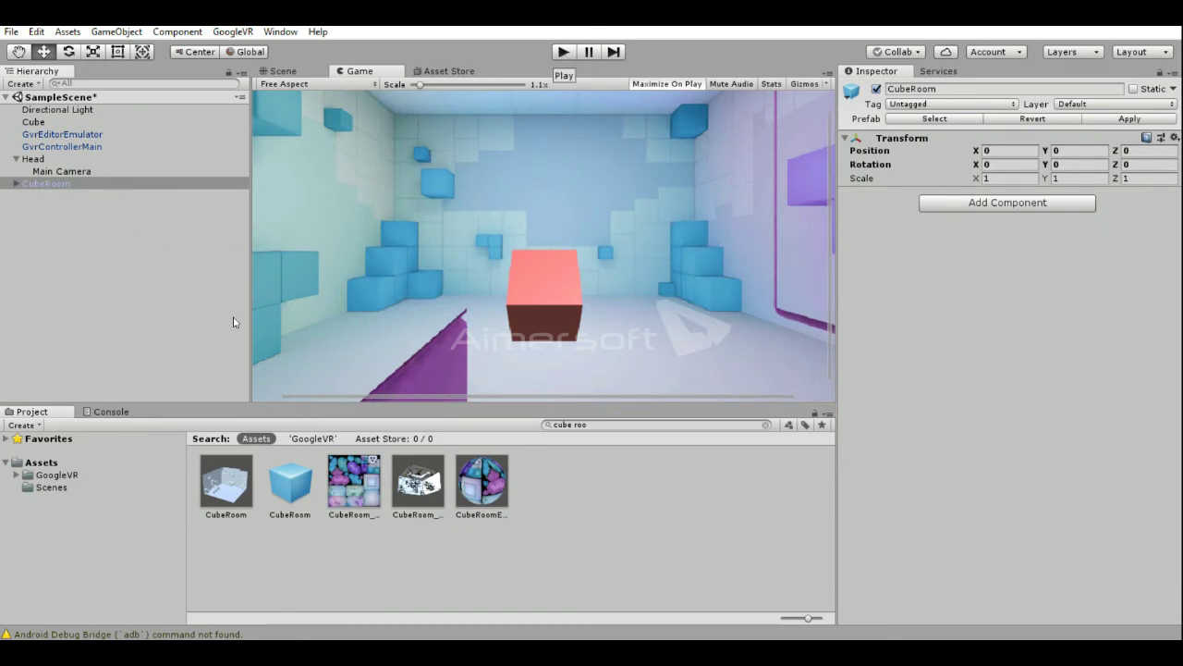
# Step: Replace the asset search with 'GVrR ret' to list the reticle pointer files
pyautogui.click(604, 425)
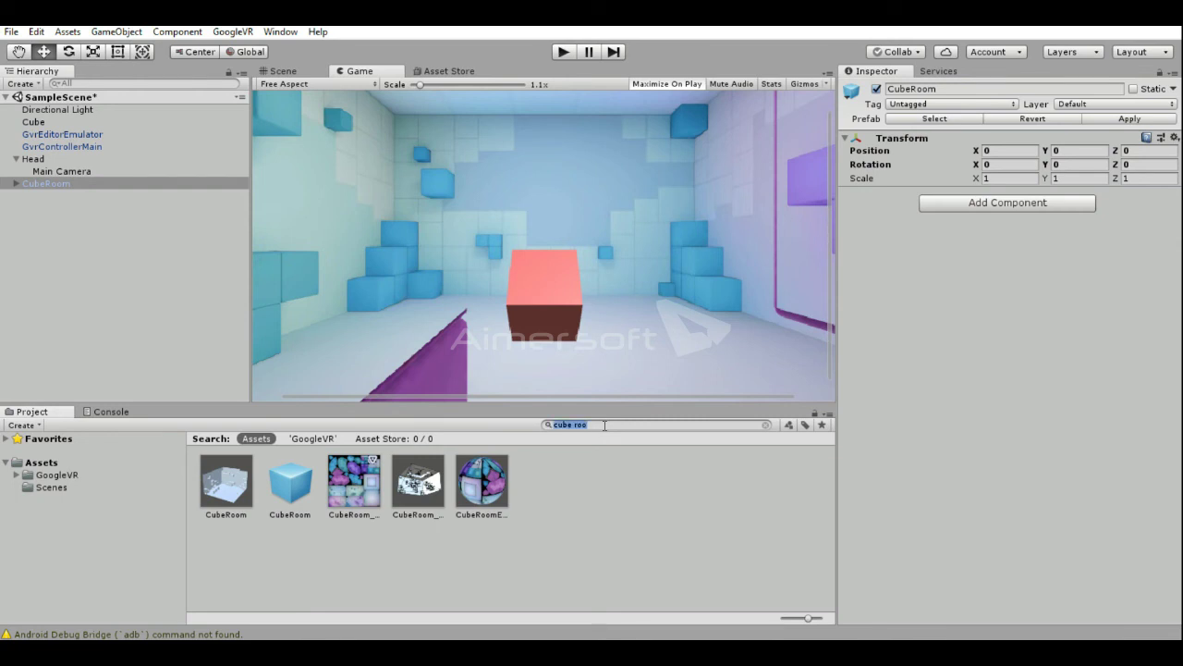
pyautogui.press('BackSpace')
pyautogui.write('GV')
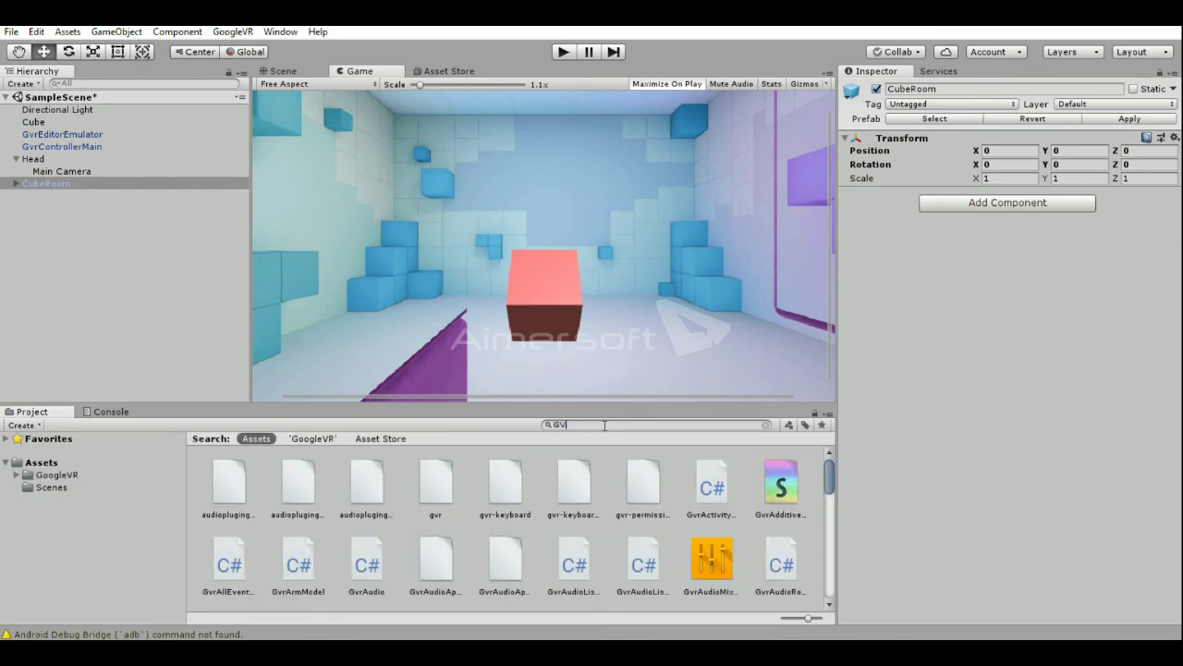
pyautogui.write('r')
pyautogui.write('R')
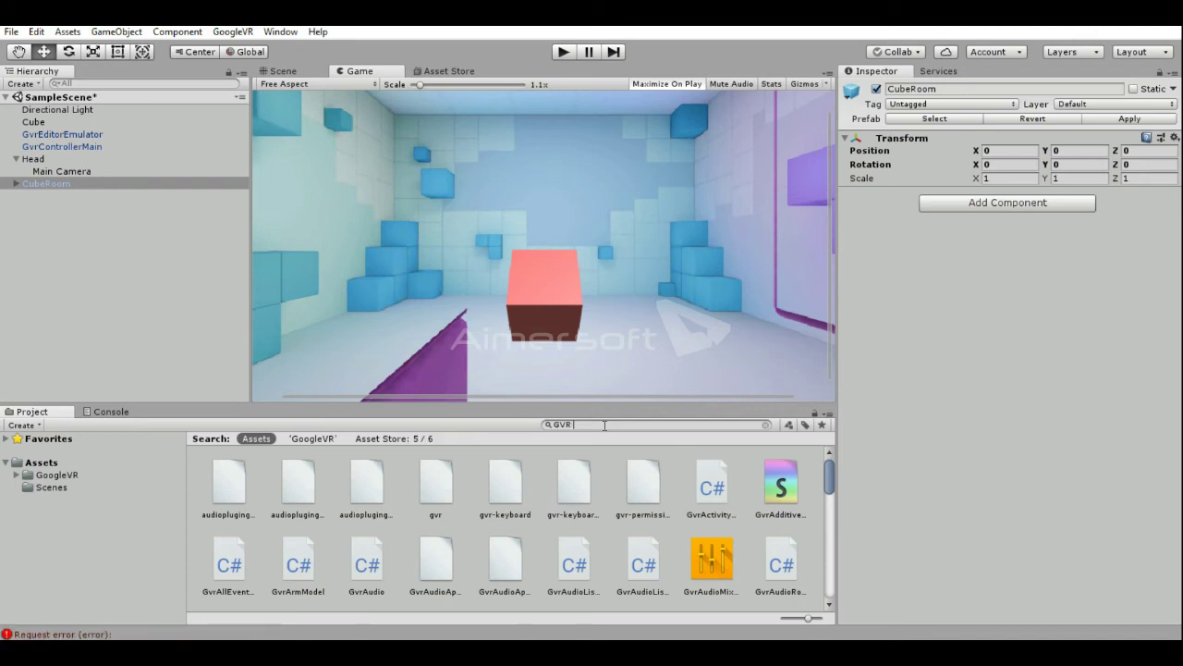
pyautogui.write(' re')
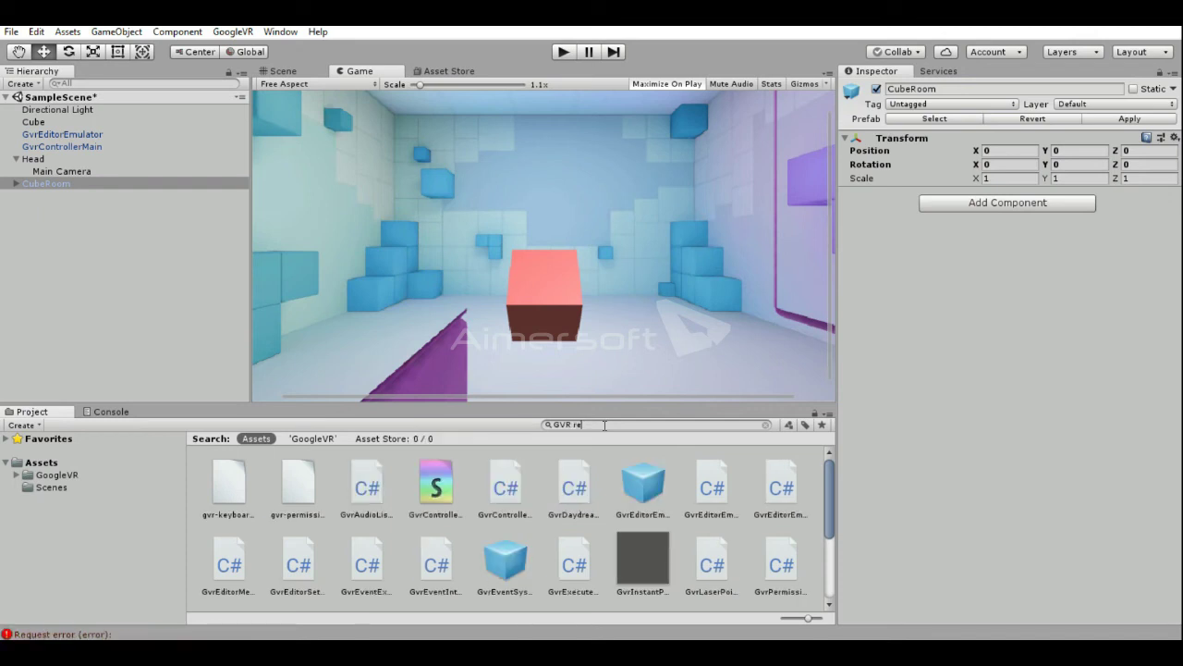
pyautogui.write('t')
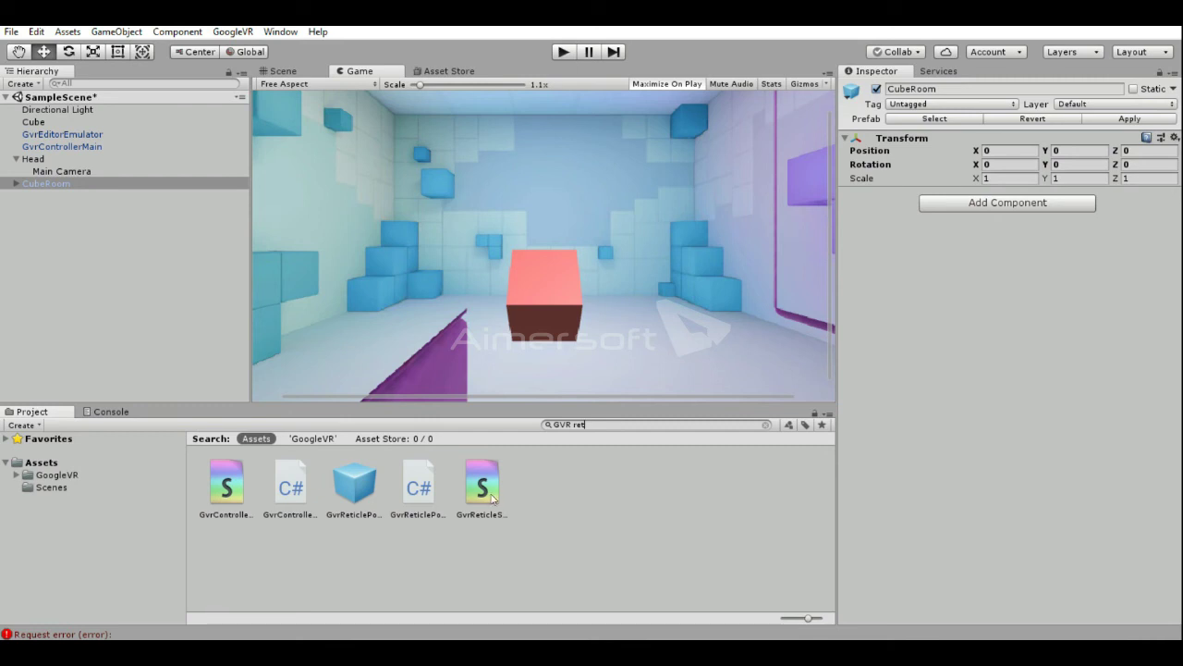
# Step: Place the GvrReticlePointer prefab under Main Camera and play the scene to test it
pyautogui.click(342, 482)
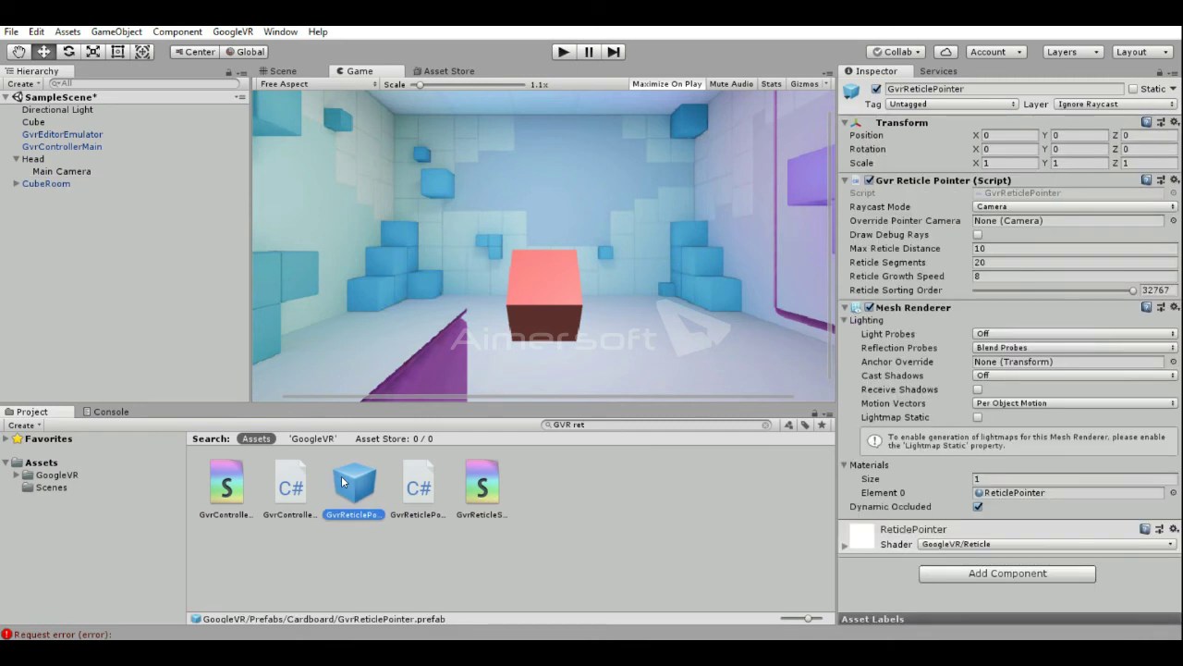
pyautogui.moveTo(342, 482); pyautogui.dragTo(132, 173)
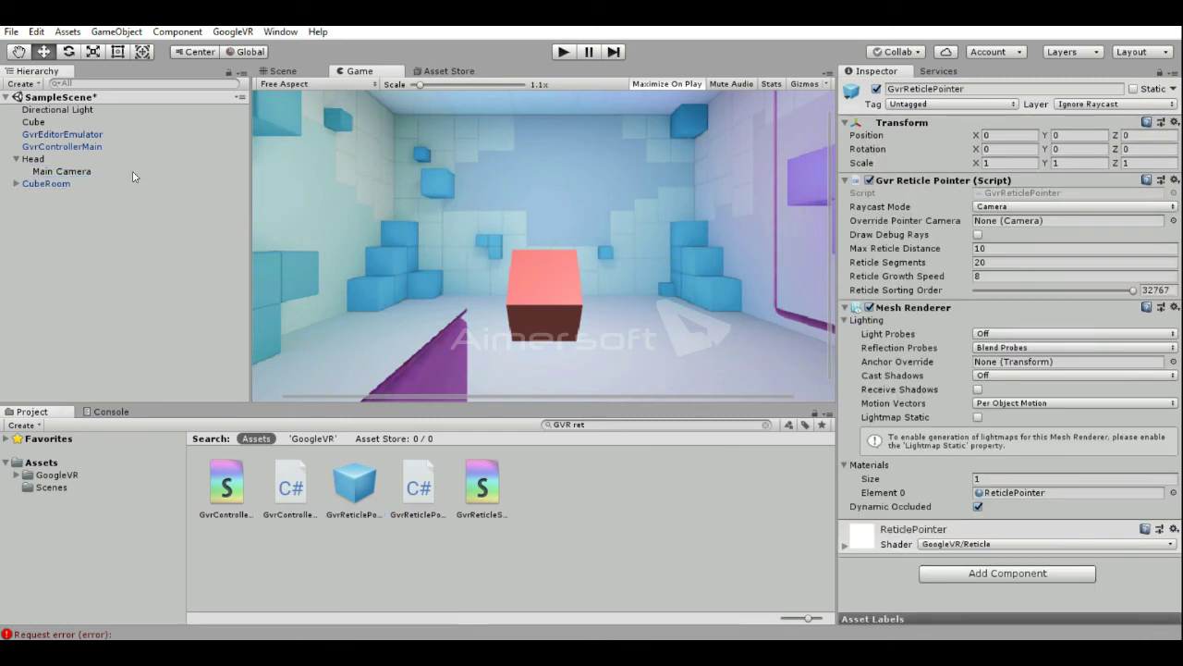
pyautogui.click(563, 53)
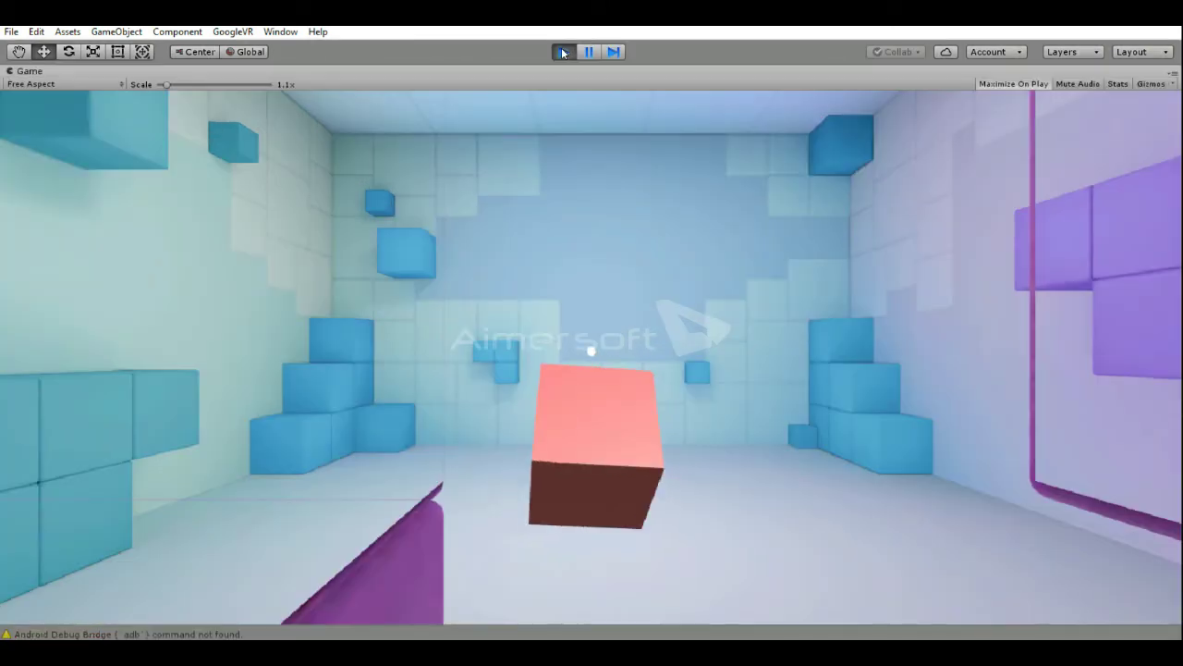
pyautogui.press('alt')
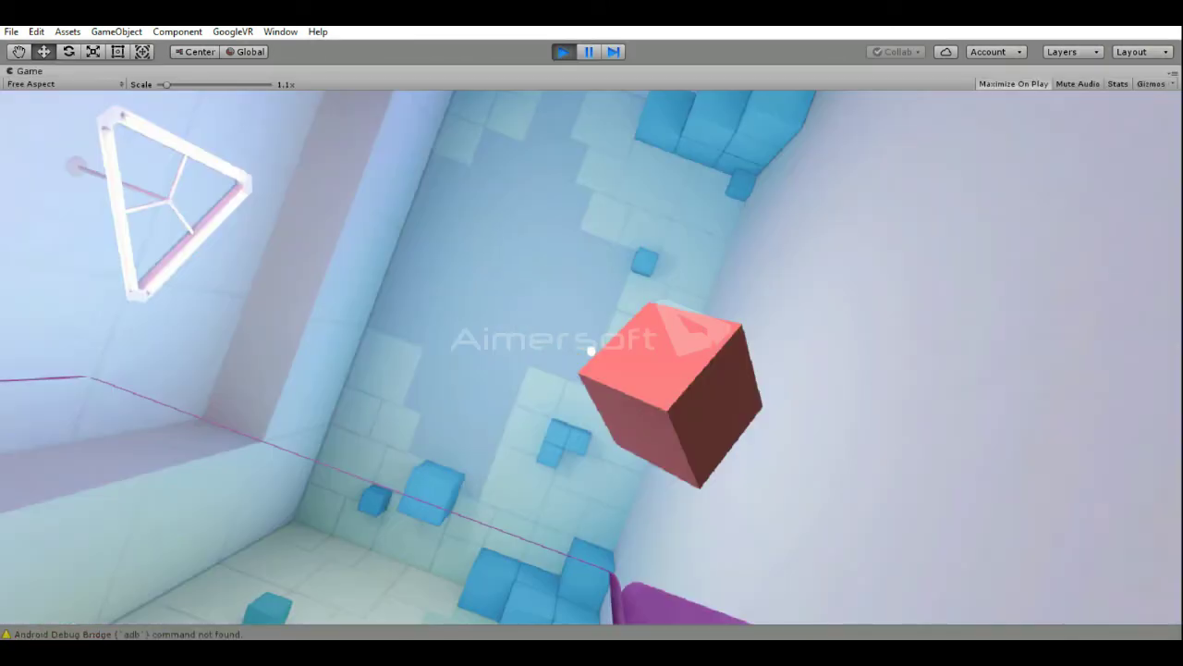
pyautogui.press('alt')
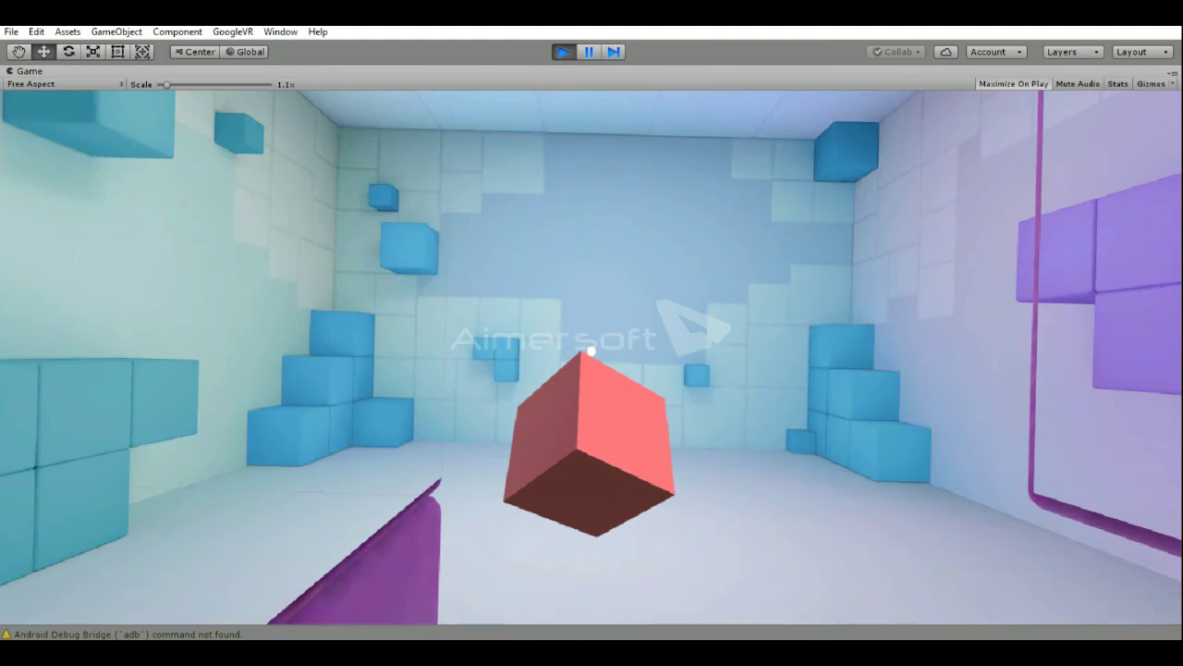
pyautogui.press('alt')
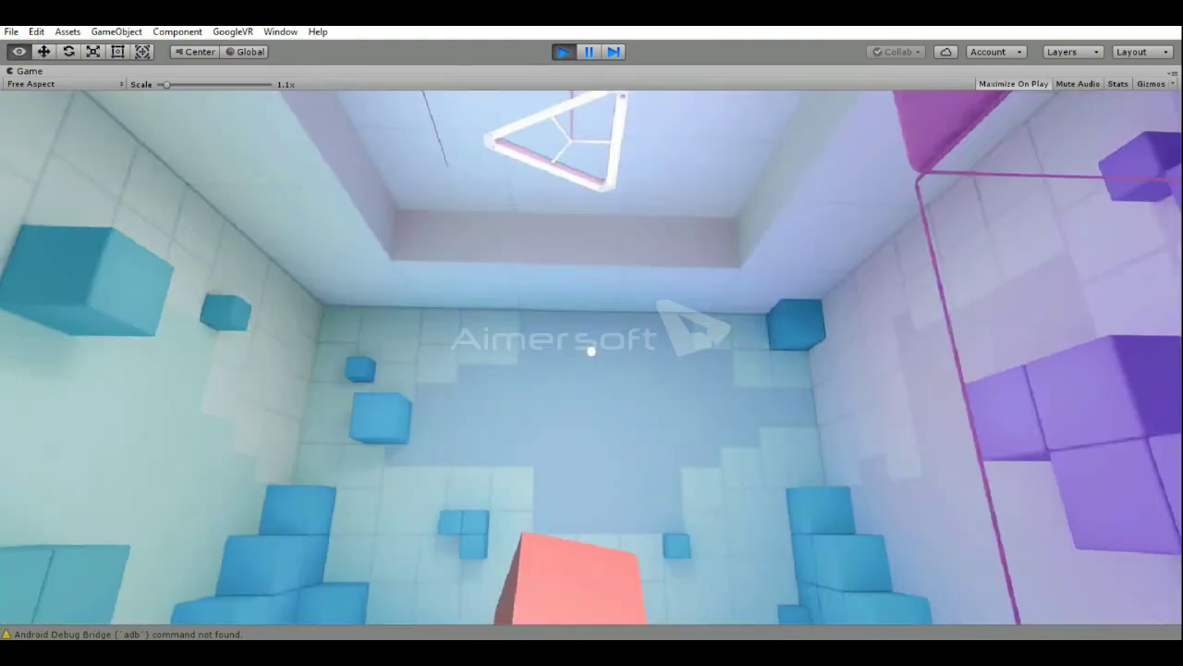
pyautogui.press('alt')
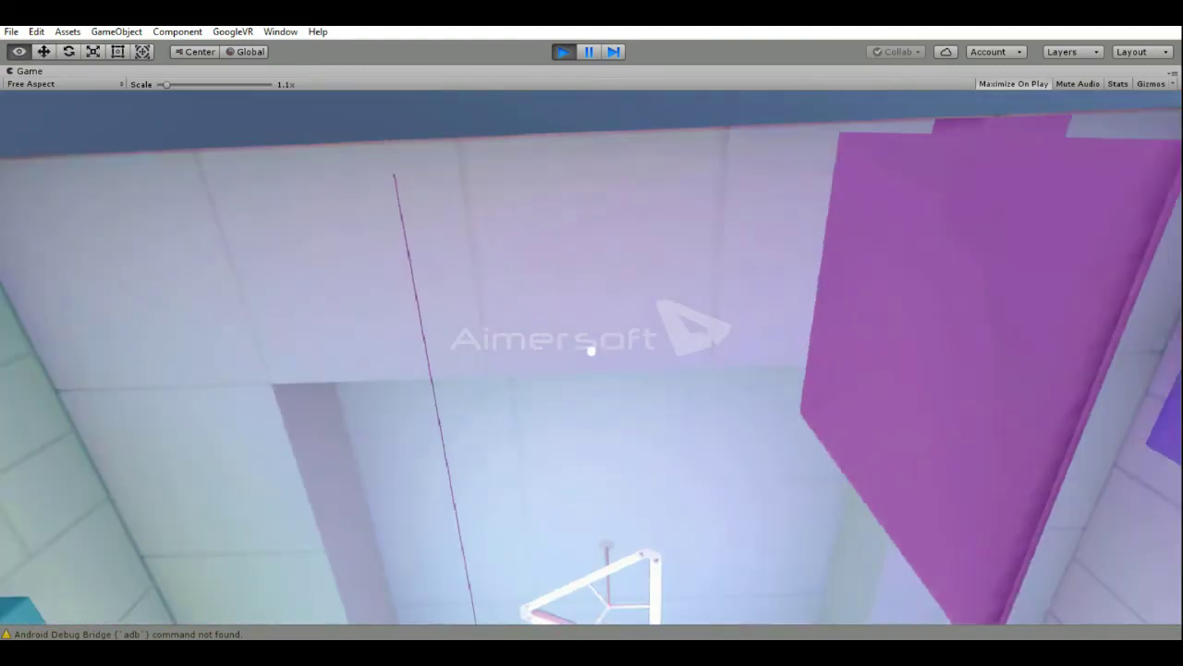
pyautogui.press('alt')
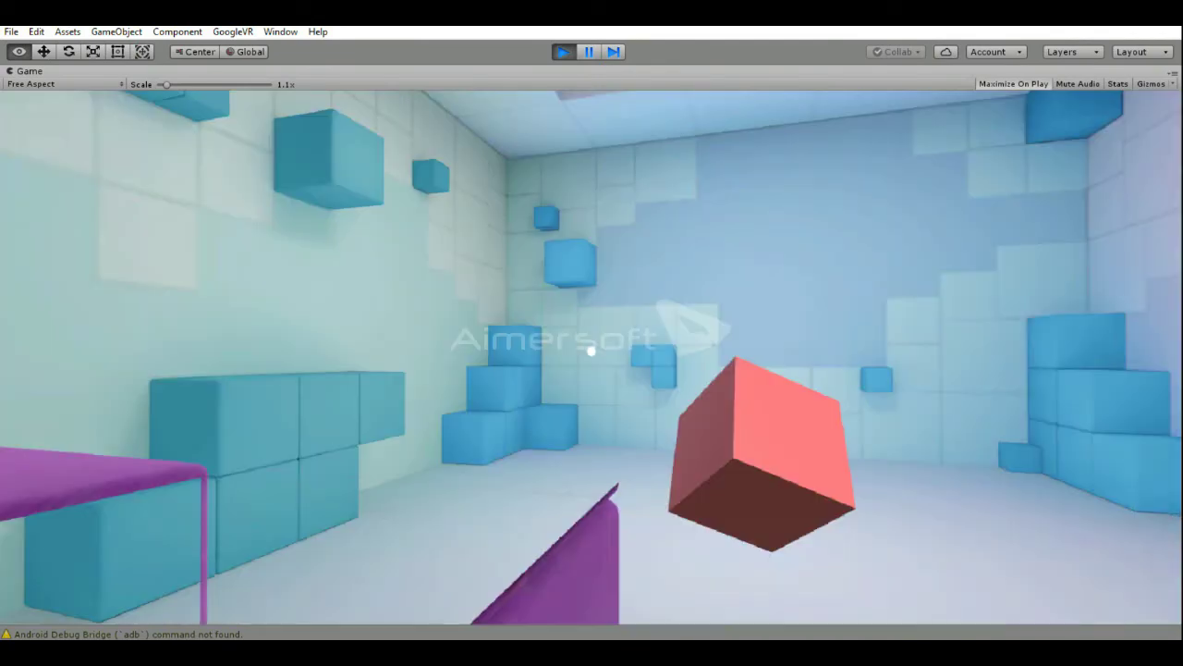
pyautogui.press('alt')
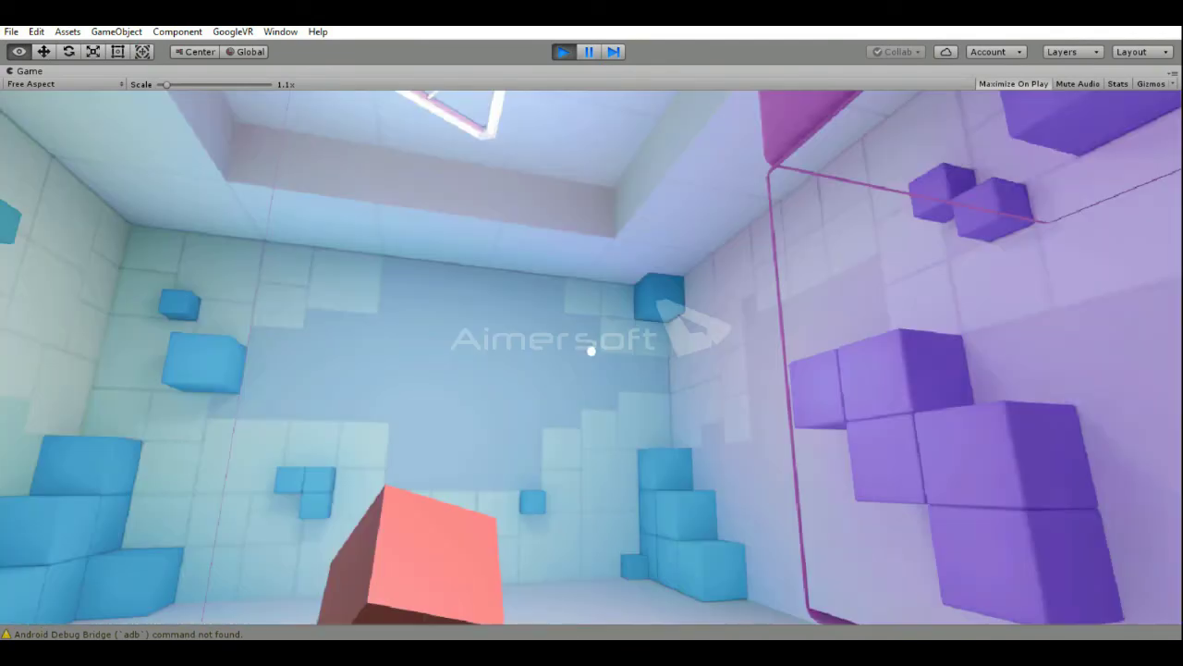
pyautogui.press('alt')
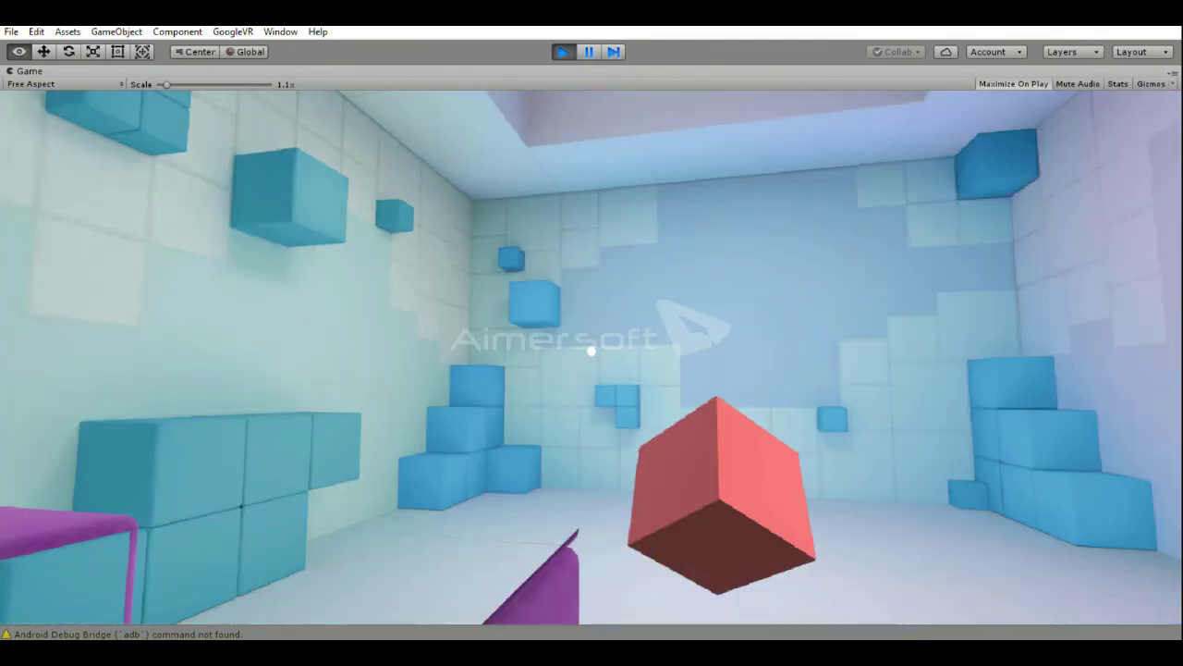
pyautogui.press('alt')
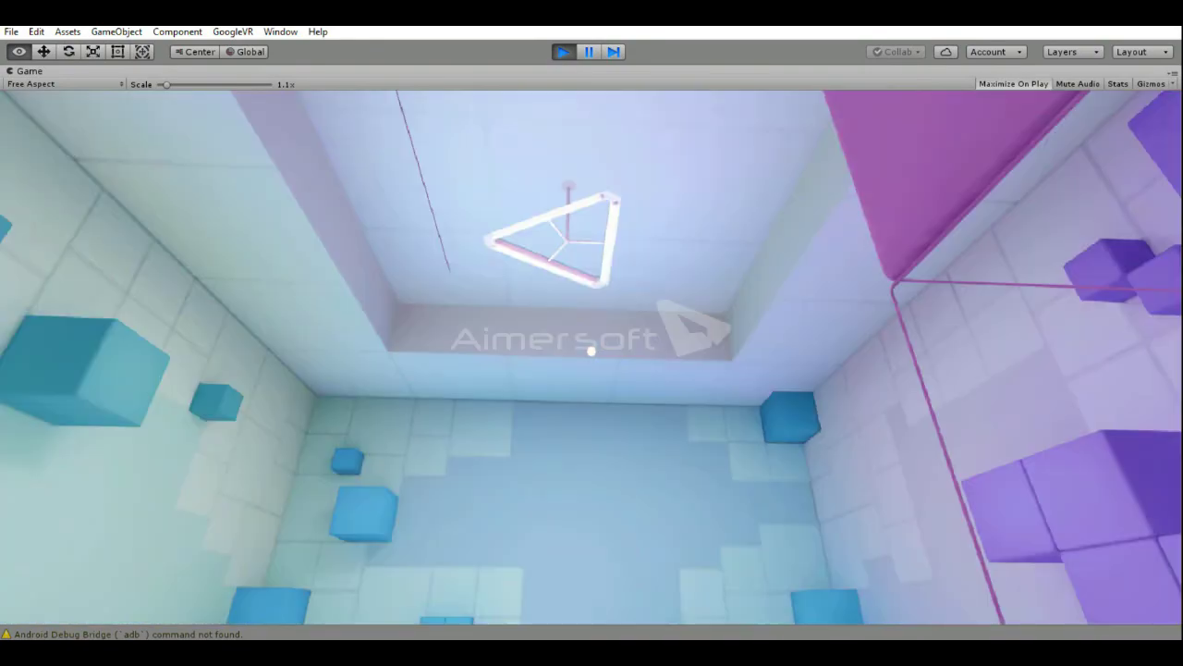
pyautogui.press('alt')
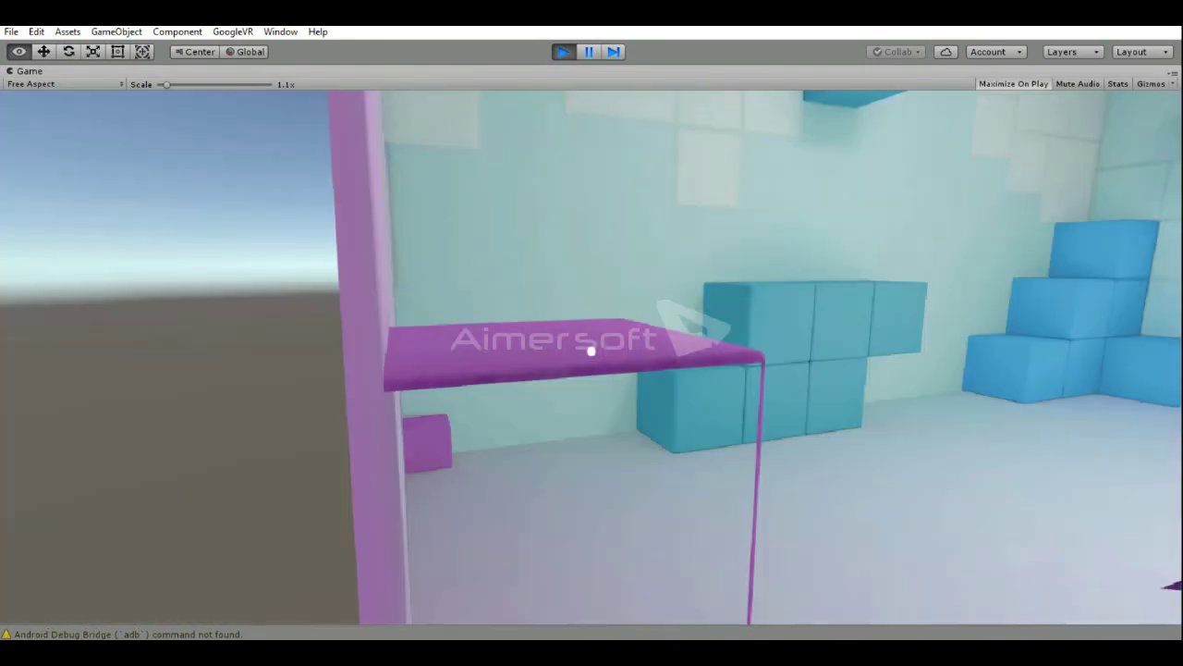
pyautogui.press('alt')
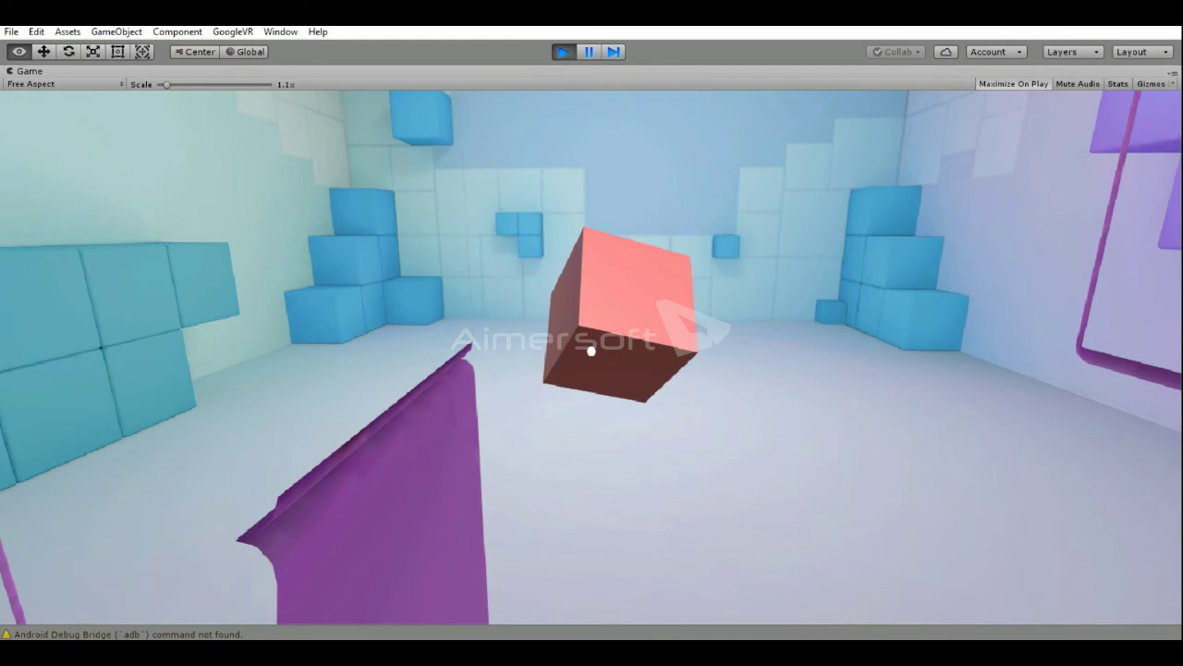
pyautogui.press('alt')
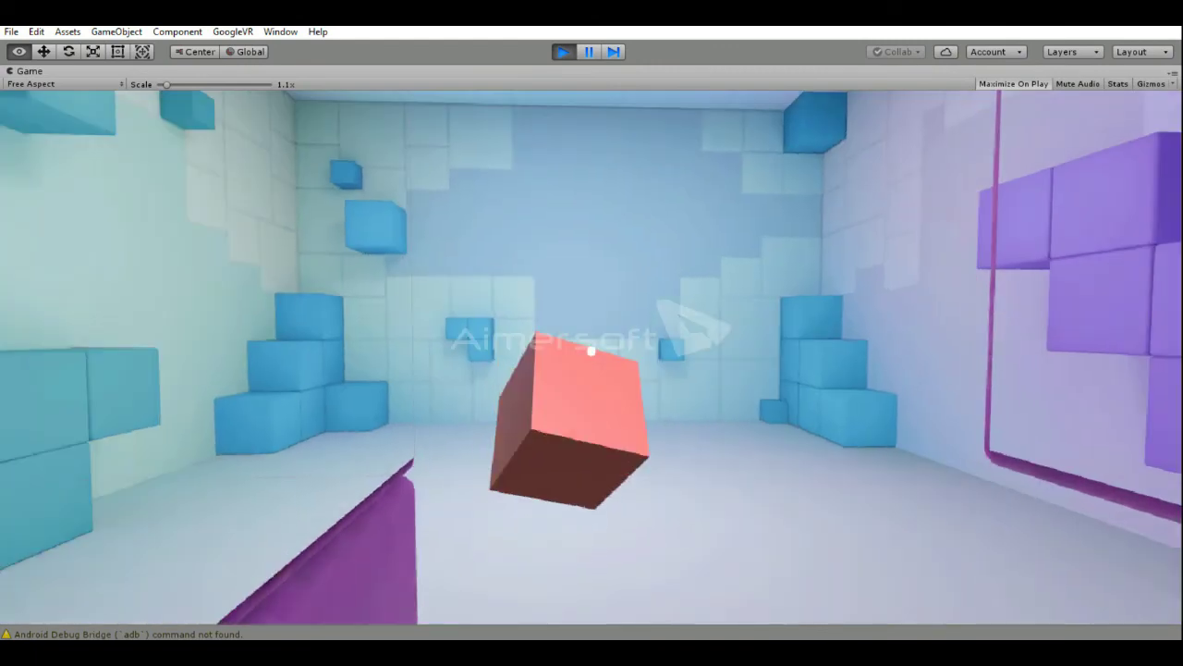
pyautogui.click(562, 52)
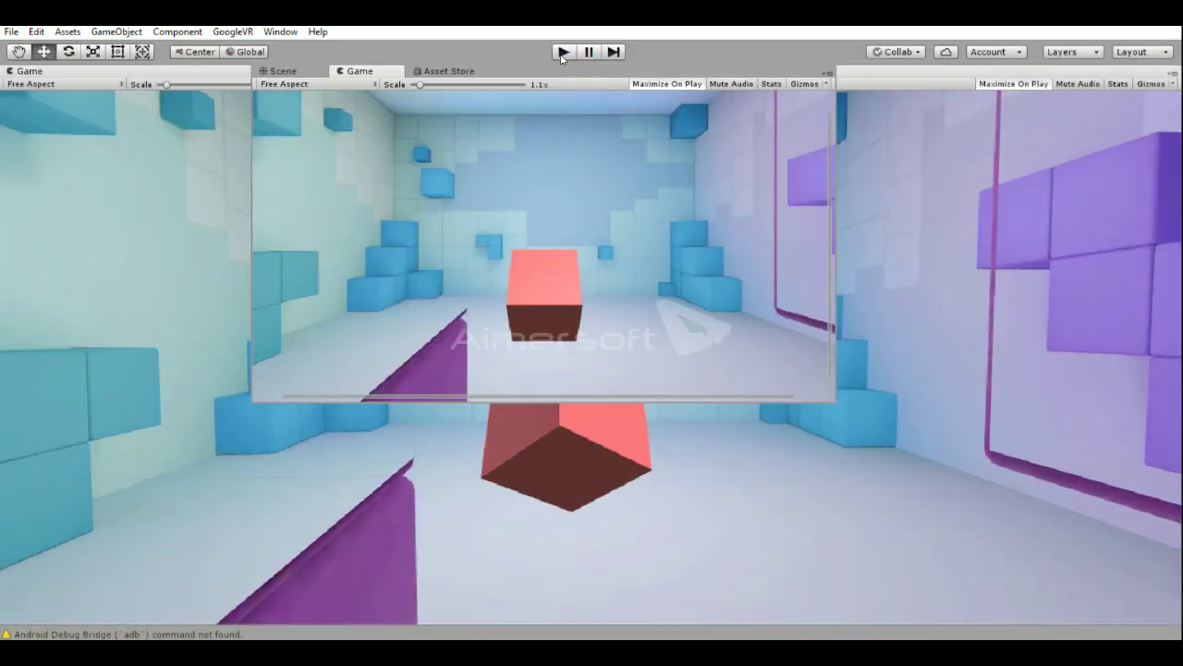
pyautogui.click(11, 31)
pyautogui.click(60, 193)
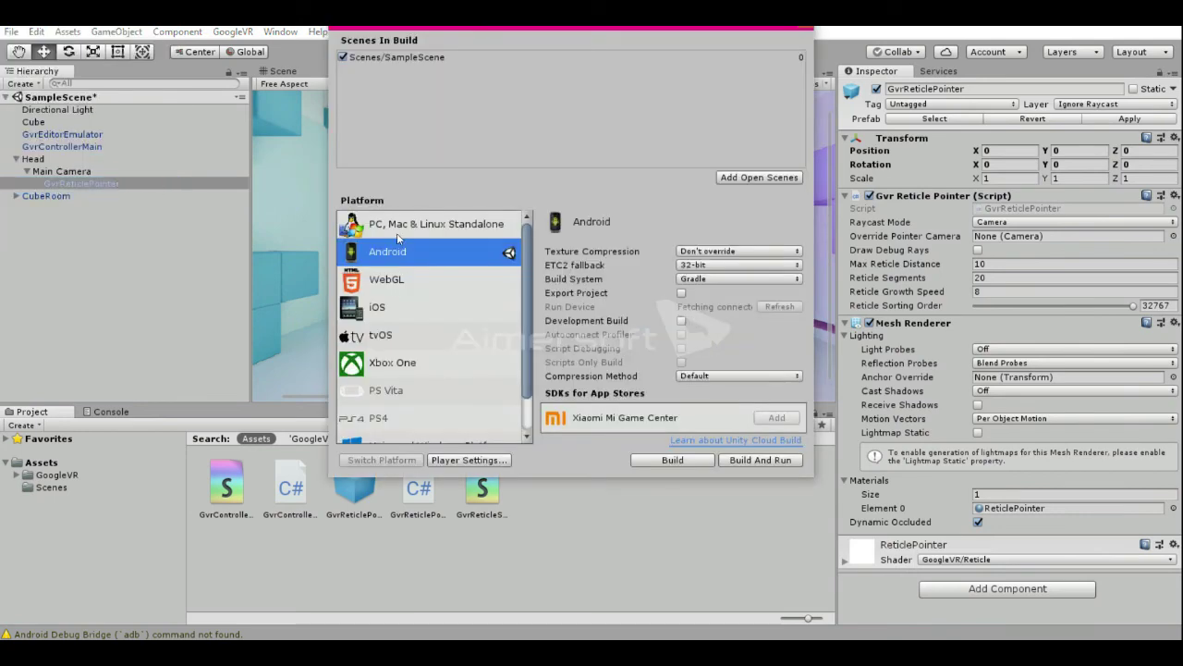
pyautogui.click(686, 461)
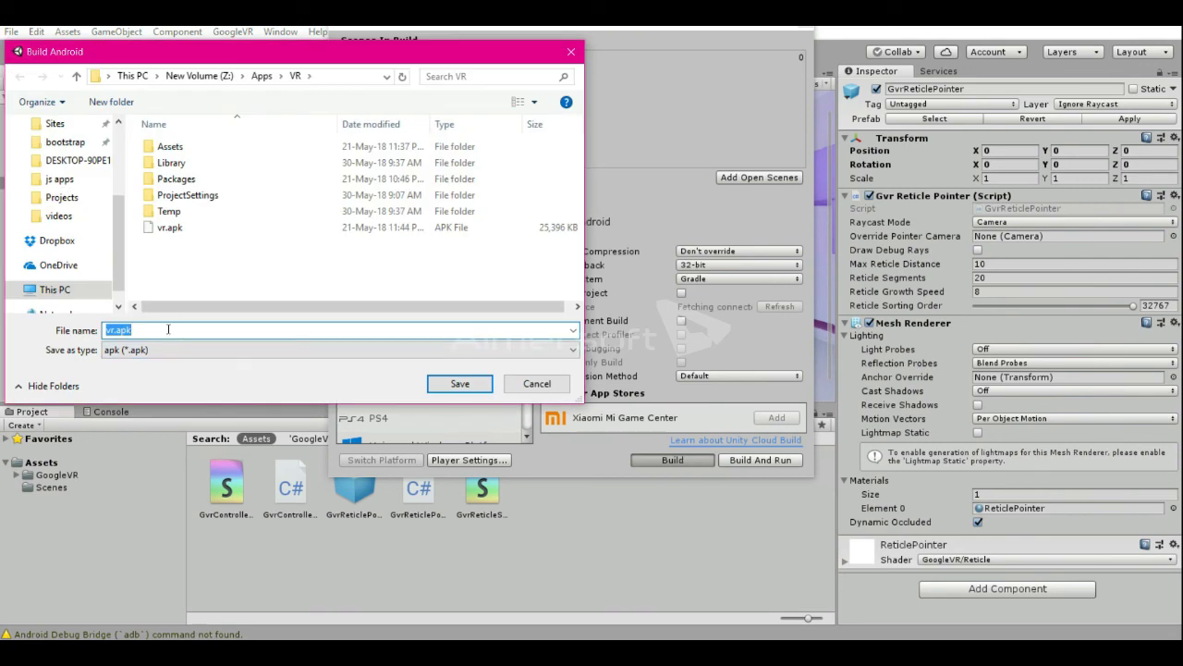
pyautogui.click(168, 329)
pyautogui.press('BackSpace')
pyautogui.press('BackSpace')
pyautogui.press('BackSpace')
pyautogui.press('BackSpace')
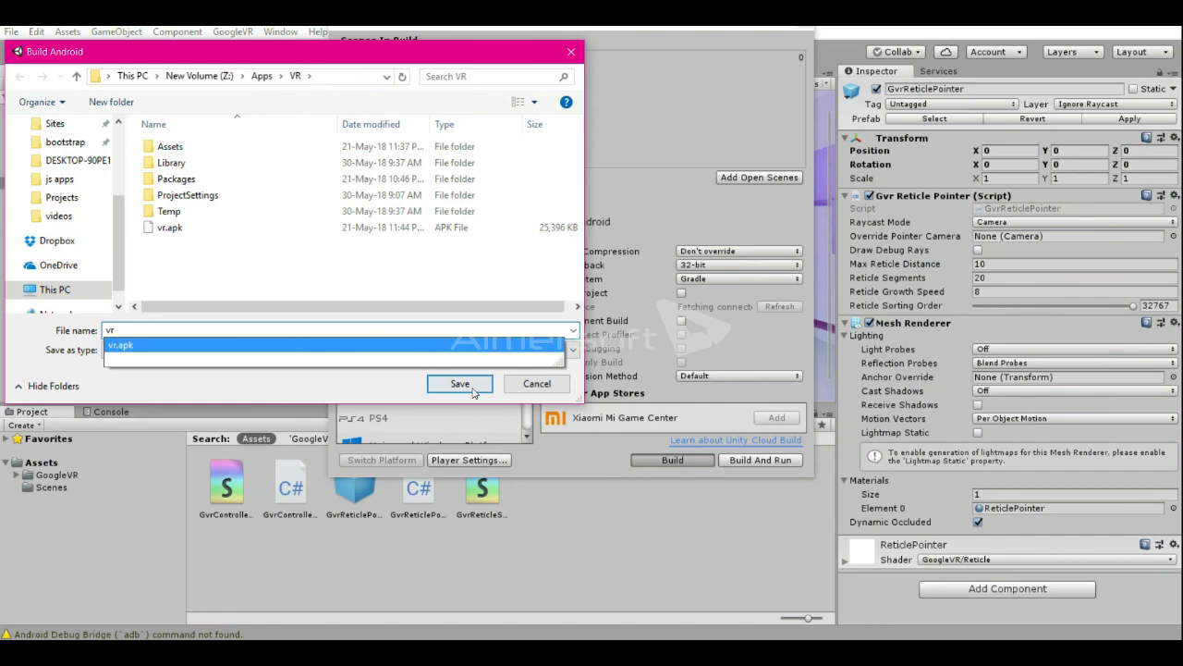
pyautogui.click(475, 392)
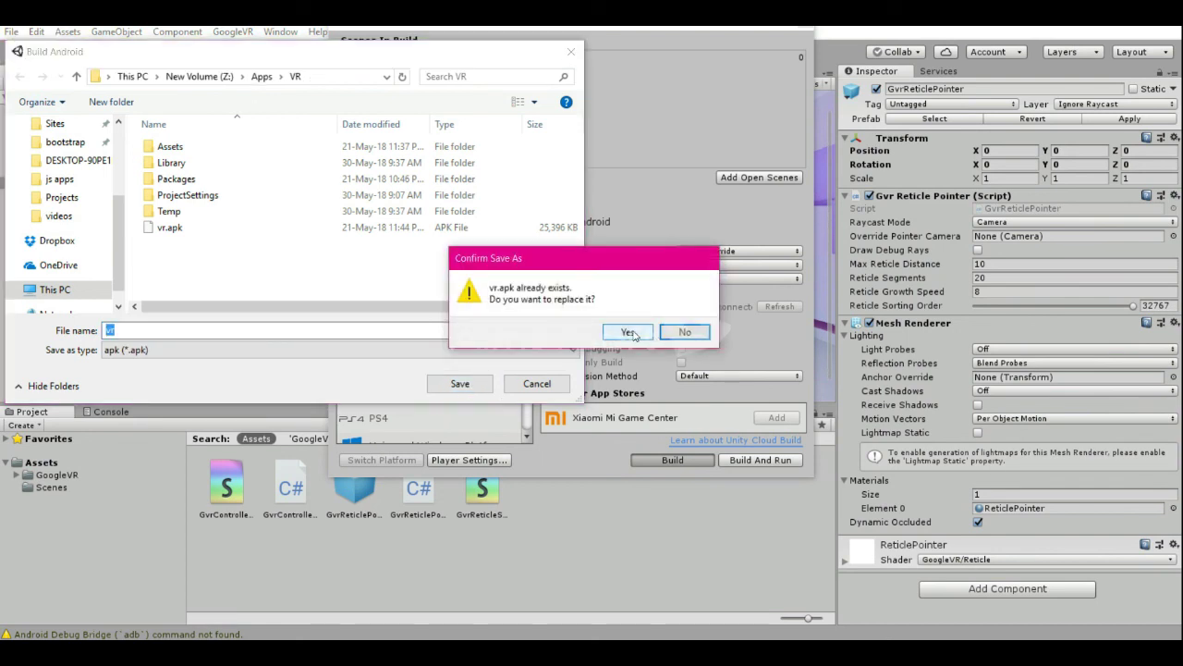
pyautogui.click(684, 332)
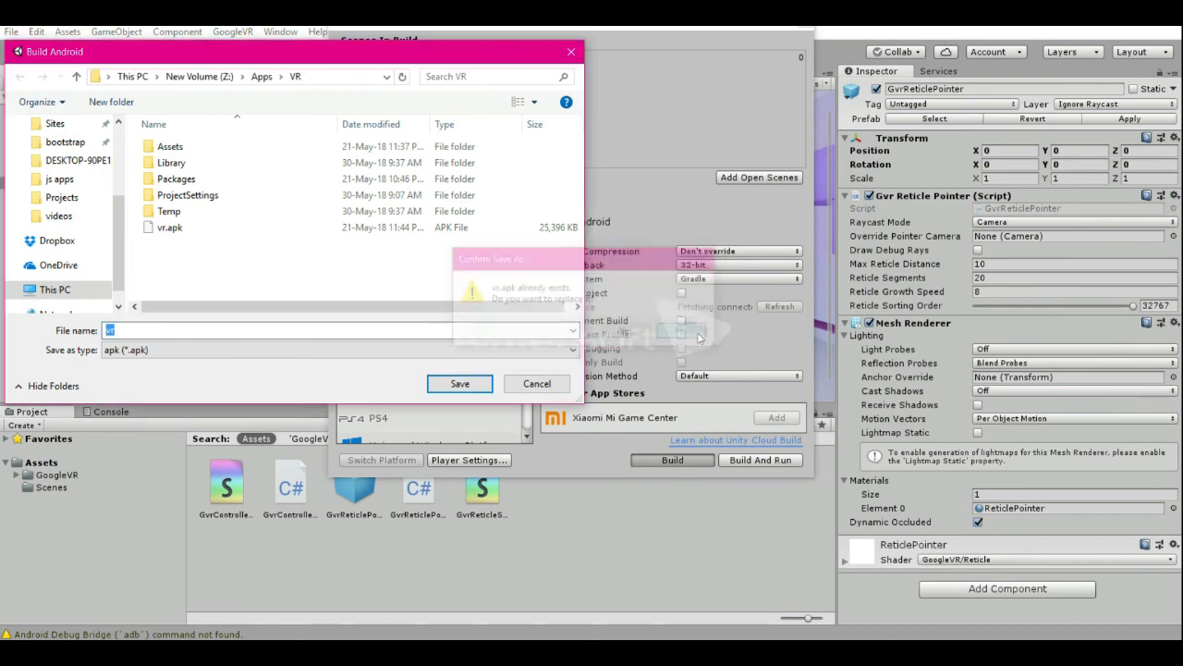
pyautogui.click(571, 52)
pyautogui.click(807, 28)
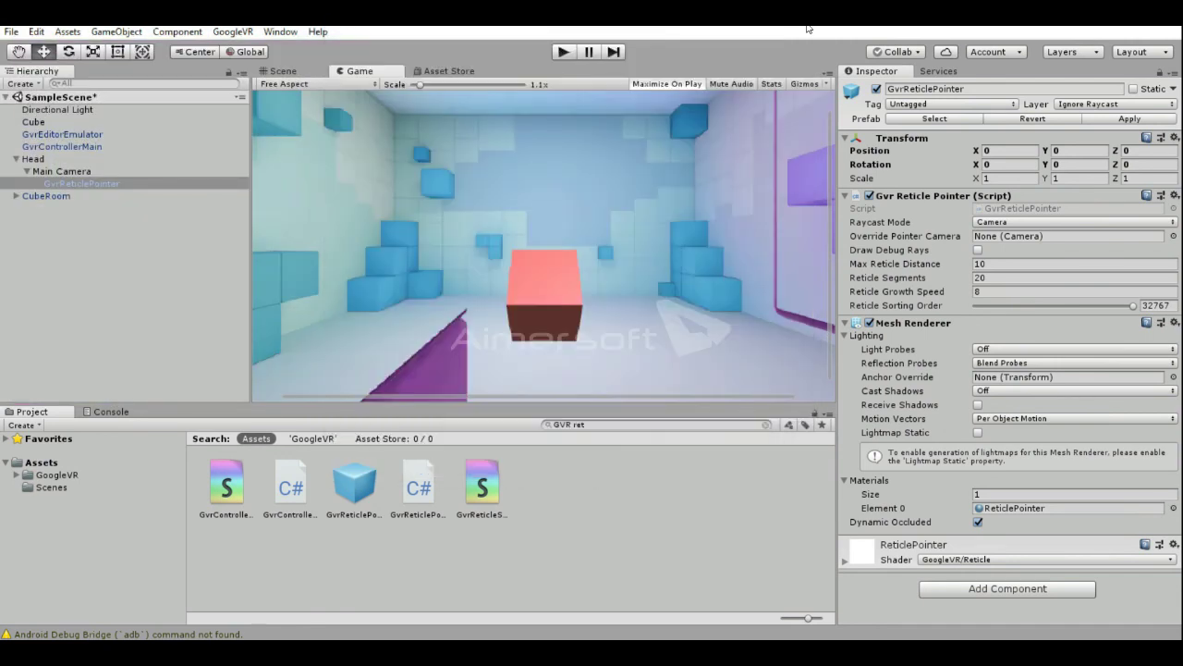